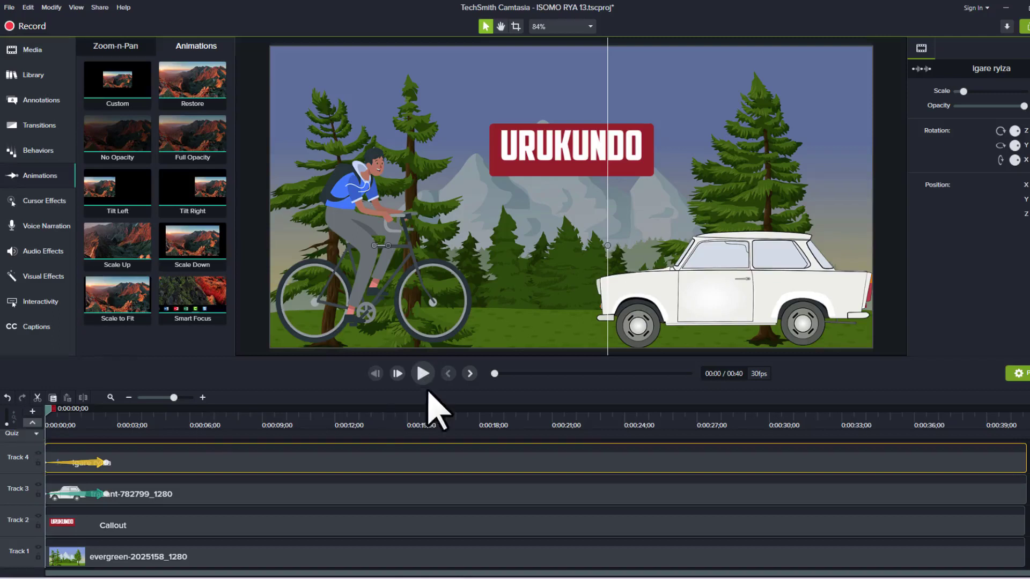
# Step: Play the URUKUNDO project preview and scrub back along the 40-second timeline
pyautogui.click(423, 374)
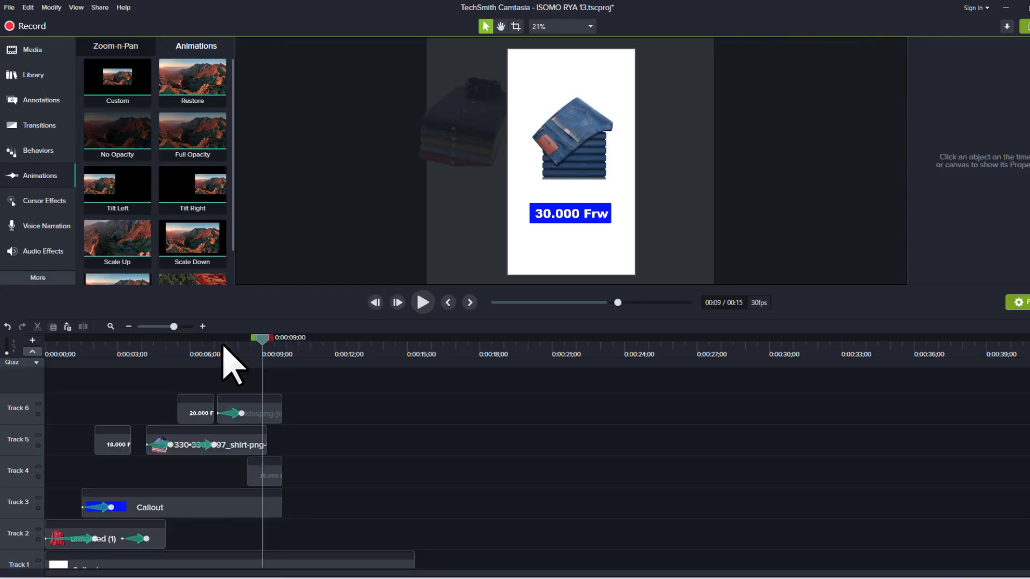
pyautogui.moveTo(221, 343)
pyautogui.mouseDown()
pyautogui.moveTo(100, 352)
pyautogui.moveTo(249, 375)
pyautogui.moveTo(40, 371)
pyautogui.moveTo(251, 376)
pyautogui.mouseUp()
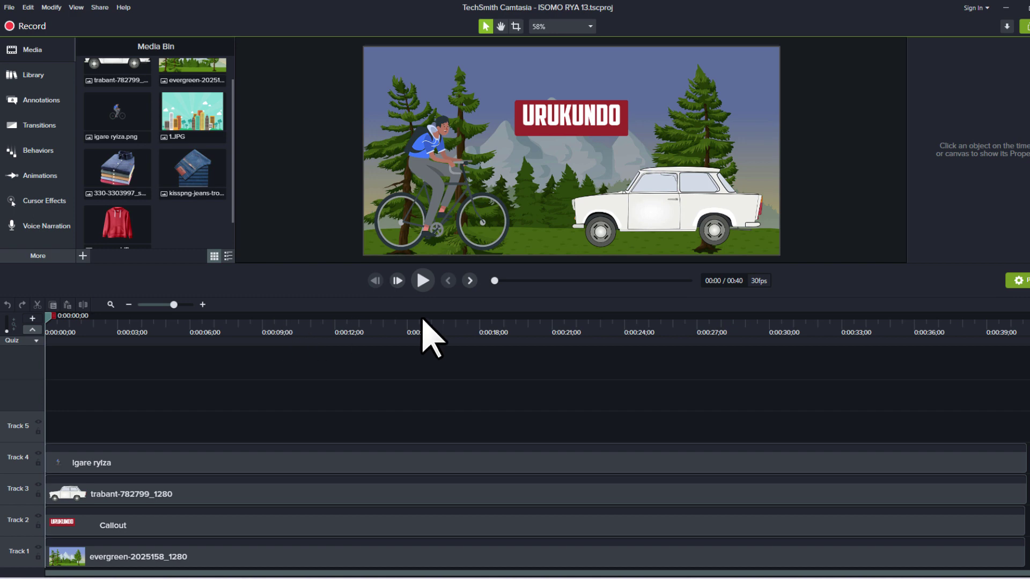
# Step: Show the Animations presets, including Tilt Left and Tilt Right, beside the preview
pyautogui.click(38, 177)
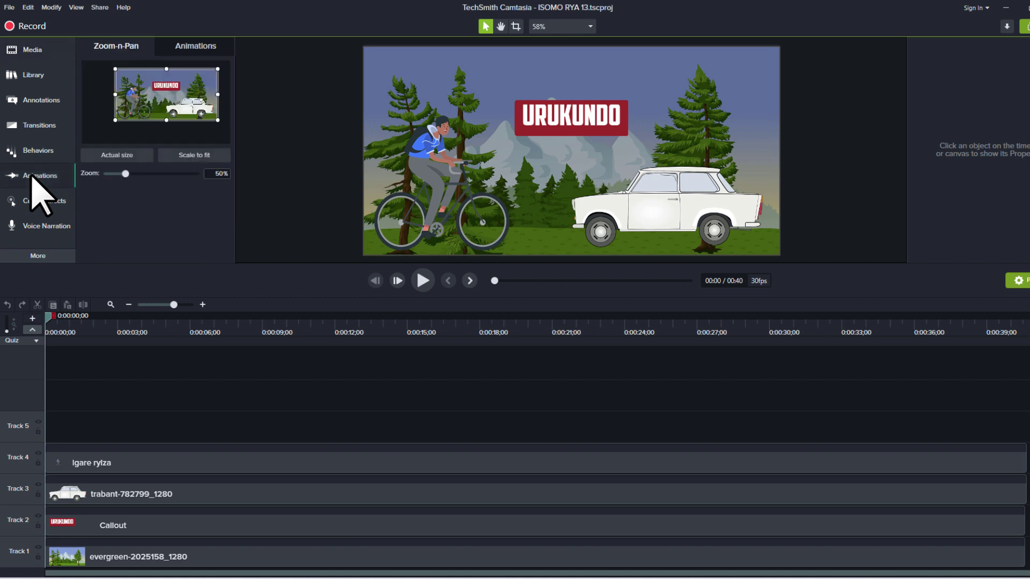
pyautogui.click(186, 51)
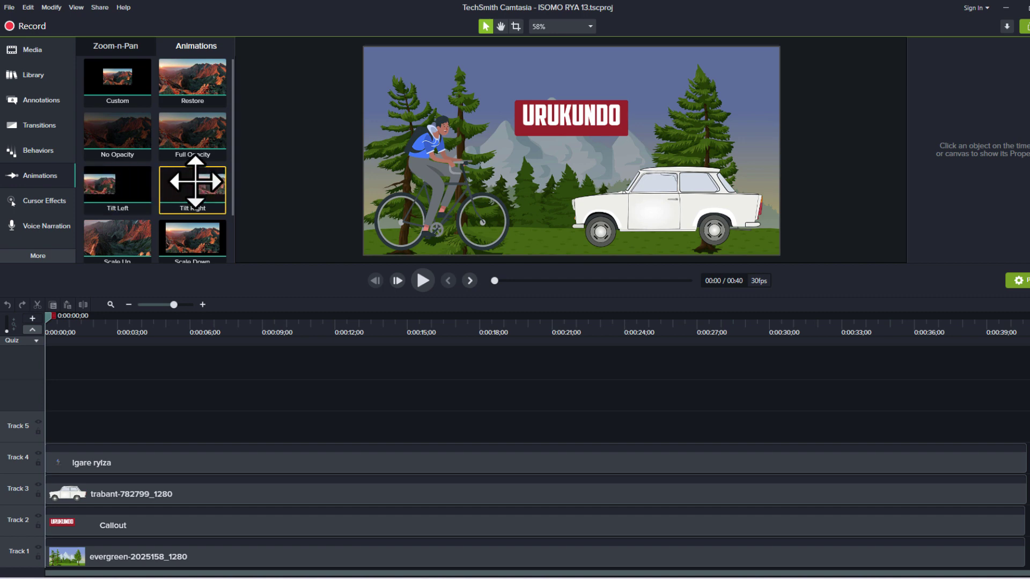
# Step: Apply Tilt Right to the URUKUNDO callout clip on Track 2, enlarging the preview canvas
pyautogui.moveTo(195, 182); pyautogui.dragTo(92, 461)
pyautogui.click(96, 528)
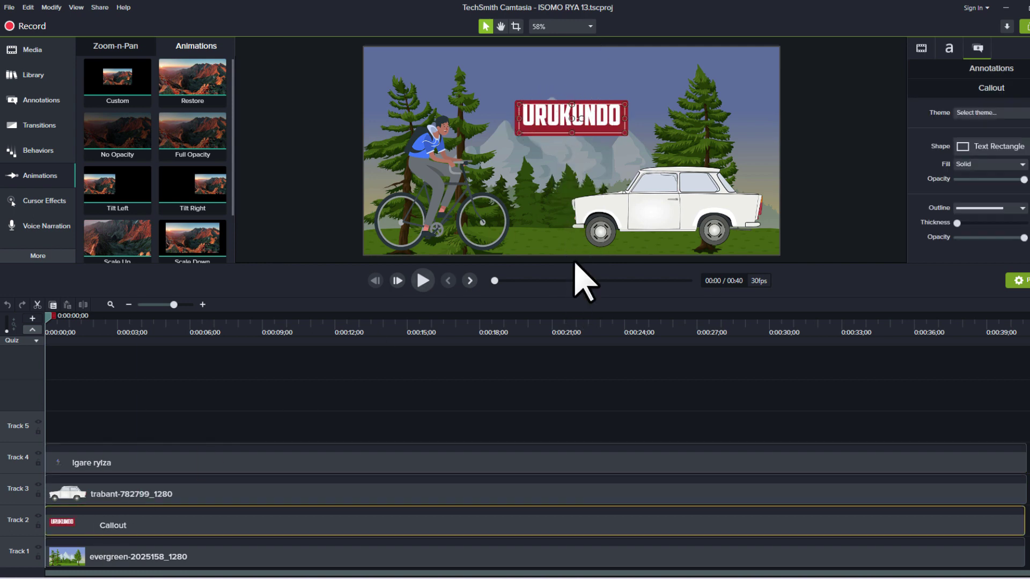
pyautogui.moveTo(576, 268); pyautogui.dragTo(559, 357)
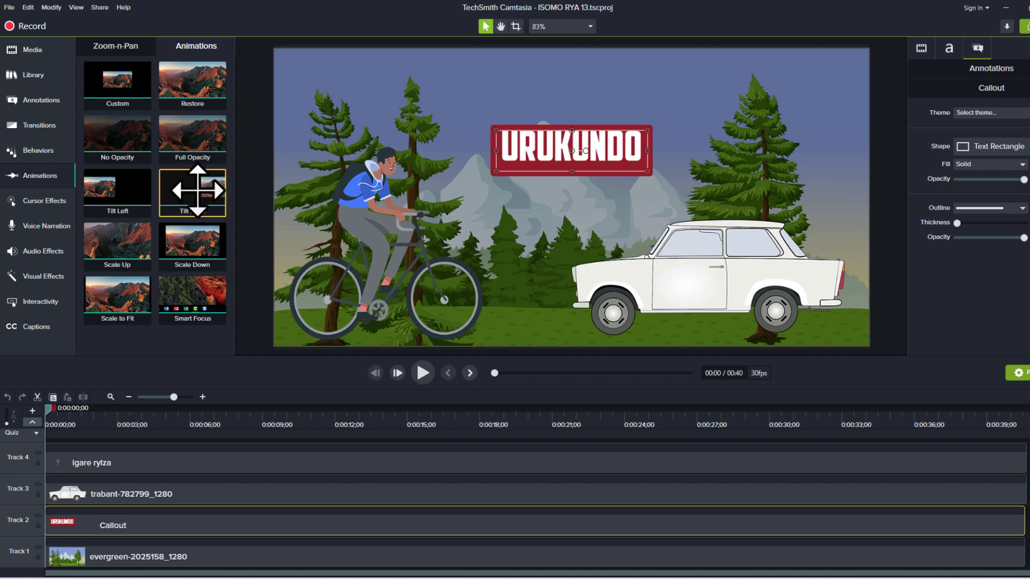
pyautogui.moveTo(198, 190)
pyautogui.mouseDown()
pyautogui.moveTo(52, 528)
pyautogui.moveTo(60, 536)
pyautogui.mouseUp()
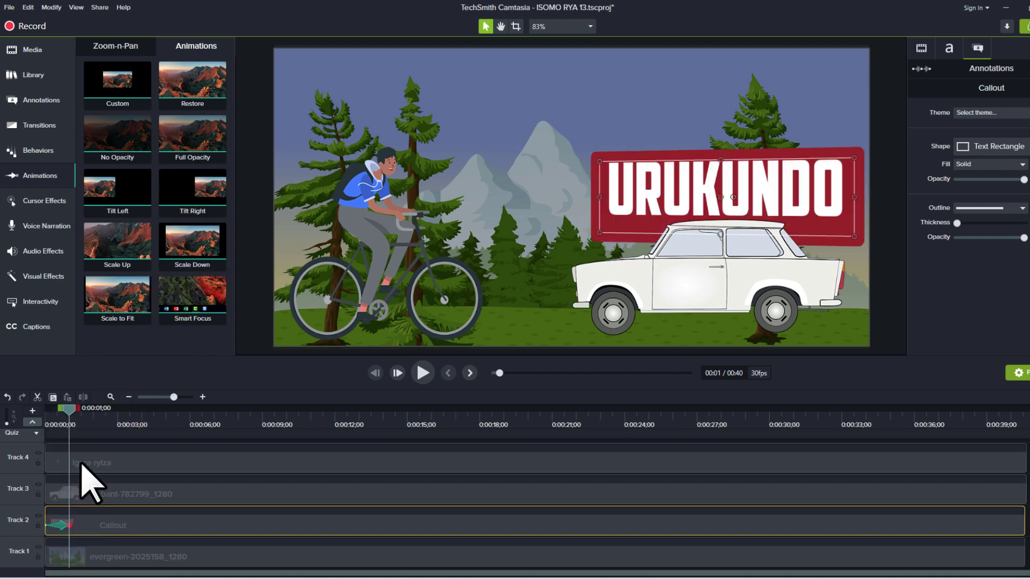
# Step: Preview the callout's Tilt Right animation twice, then remove it
pyautogui.click(68, 421)
pyautogui.press('space')
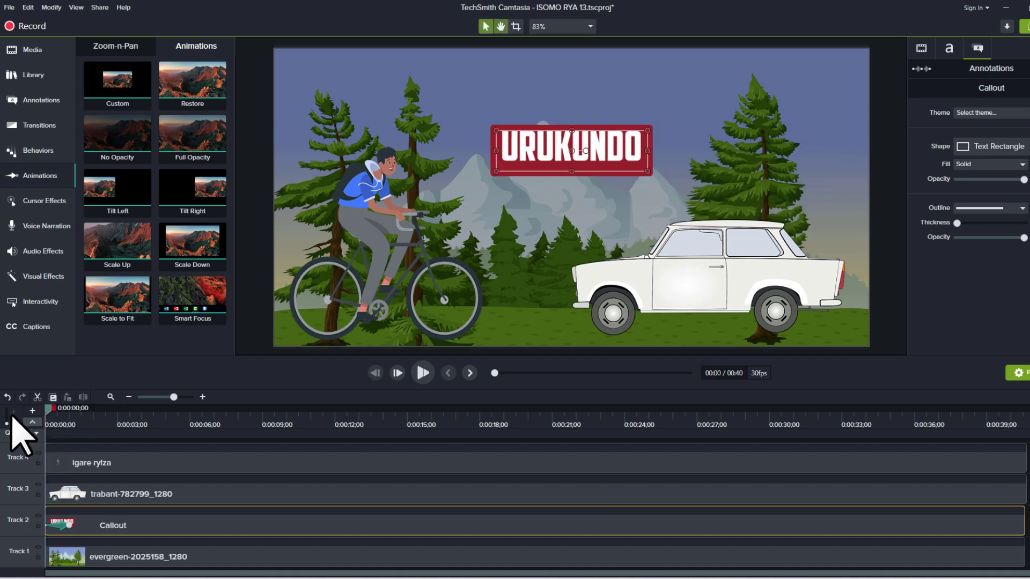
pyautogui.press('space')
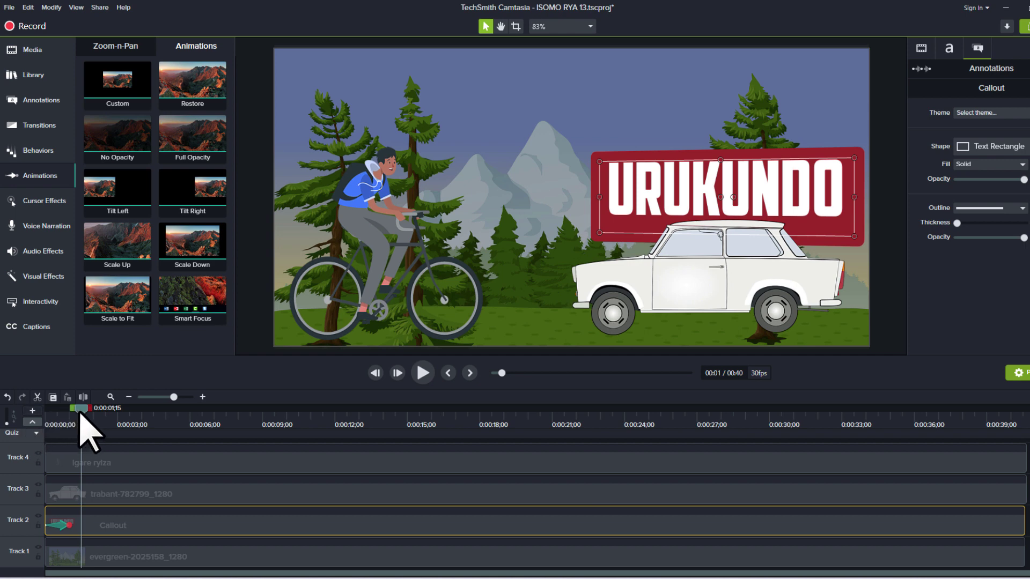
pyautogui.click(45, 419)
pyautogui.press('space')
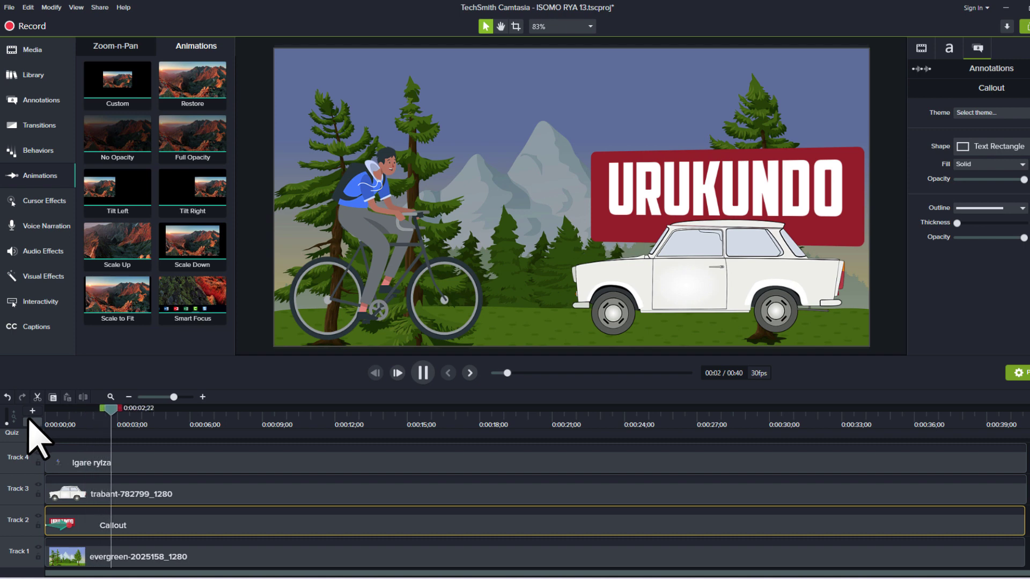
pyautogui.press('space')
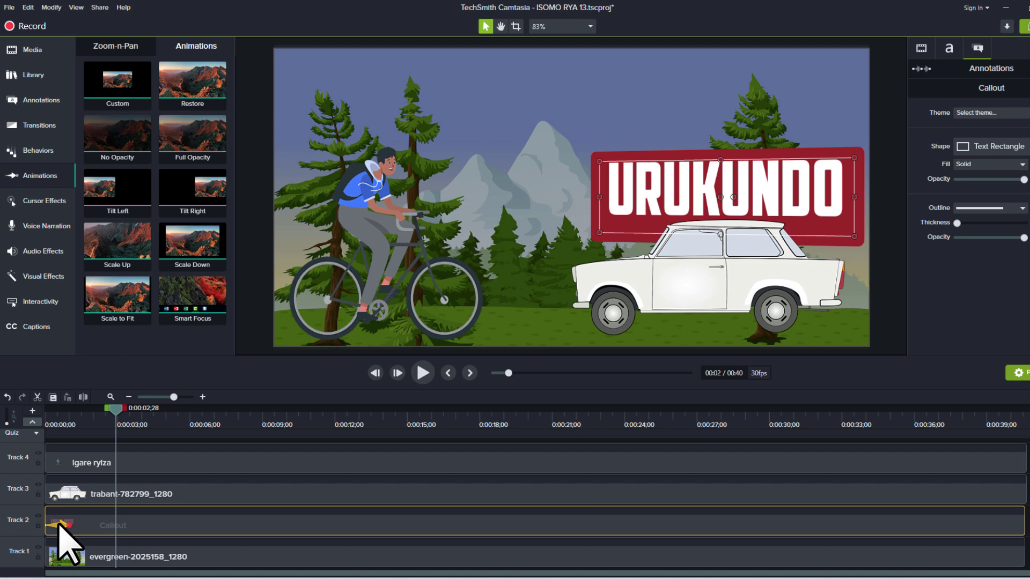
pyautogui.moveTo(60, 528); pyautogui.dragTo(63, 537)
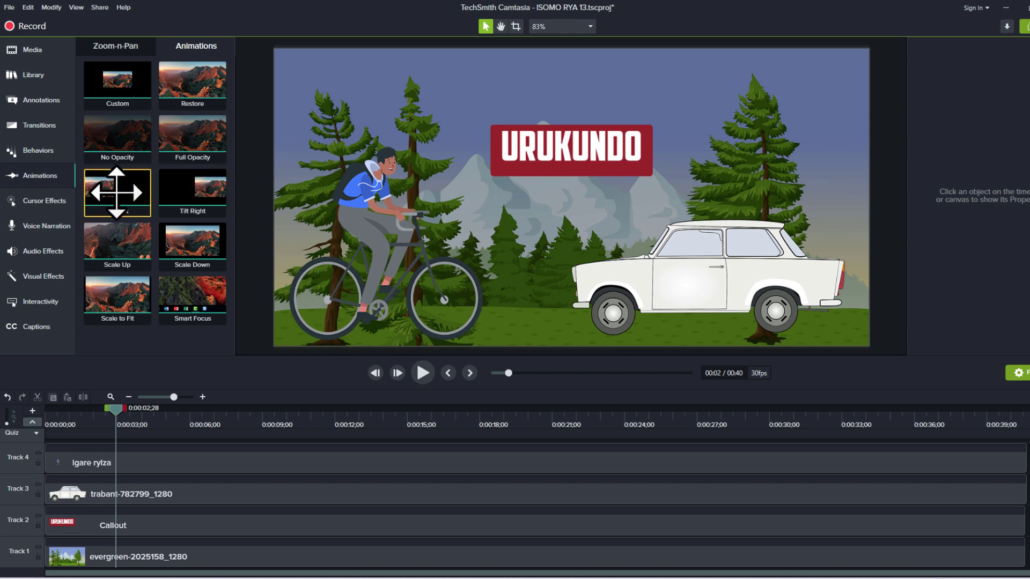
# Step: Apply Tilt Left to the URUKUNDO callout and play it from the start twice
pyautogui.moveTo(118, 190)
pyautogui.mouseDown()
pyautogui.moveTo(80, 471)
pyautogui.moveTo(59, 528)
pyautogui.mouseUp()
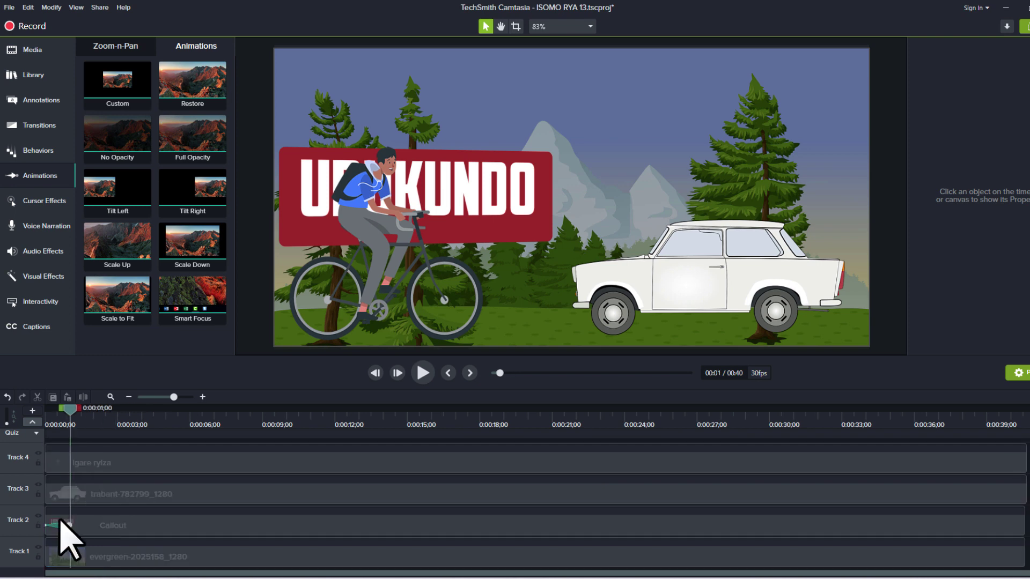
pyautogui.moveTo(77, 416); pyautogui.dragTo(20, 417)
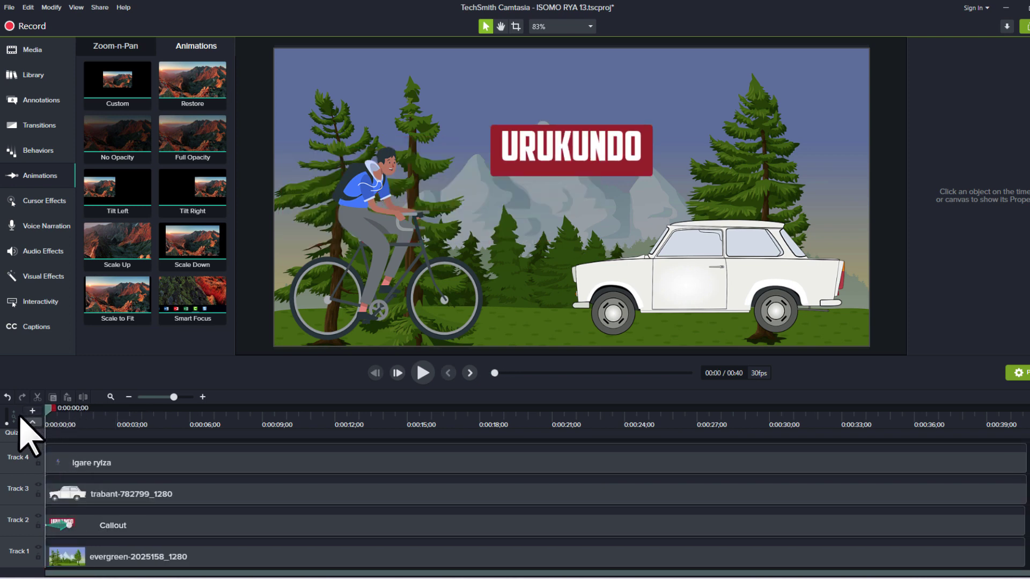
pyautogui.press('space')
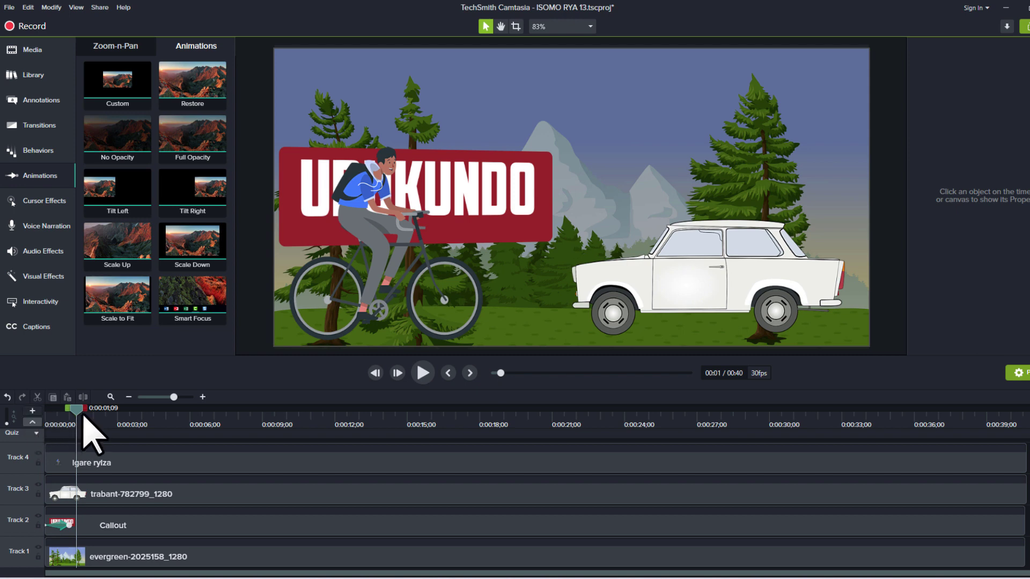
pyautogui.moveTo(77, 410); pyautogui.dragTo(42, 410)
pyautogui.press('space')
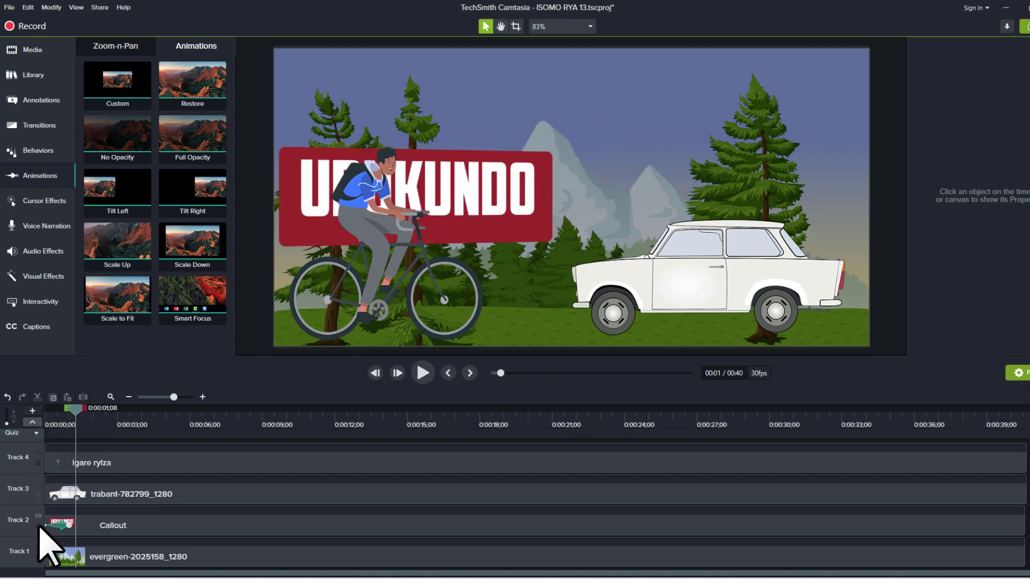
# Step: Lengthen the callout's Tilt Left animation arrow and replay it from the start
pyautogui.click(64, 526)
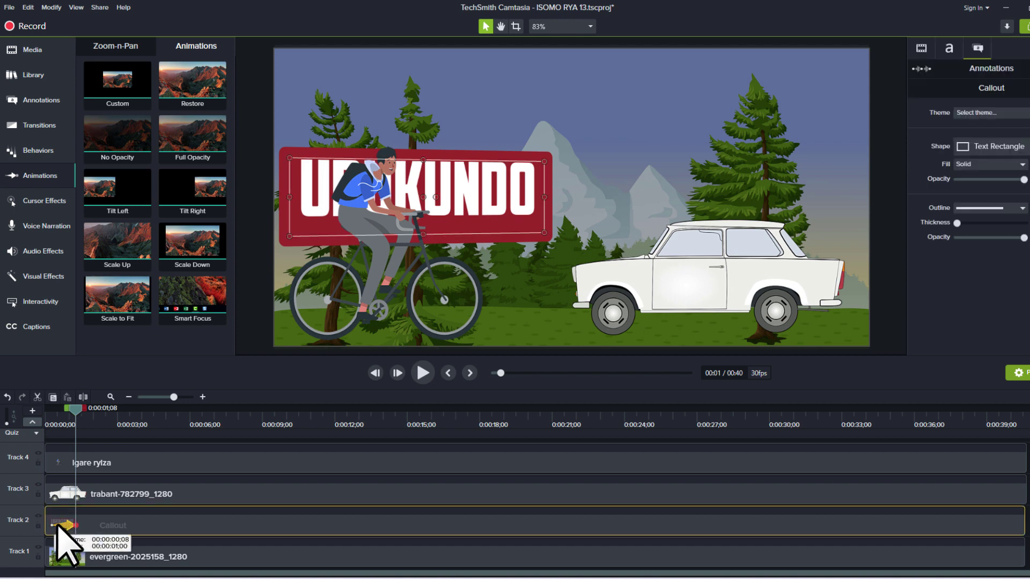
pyautogui.moveTo(76, 525); pyautogui.dragTo(211, 525)
pyautogui.press('Home')
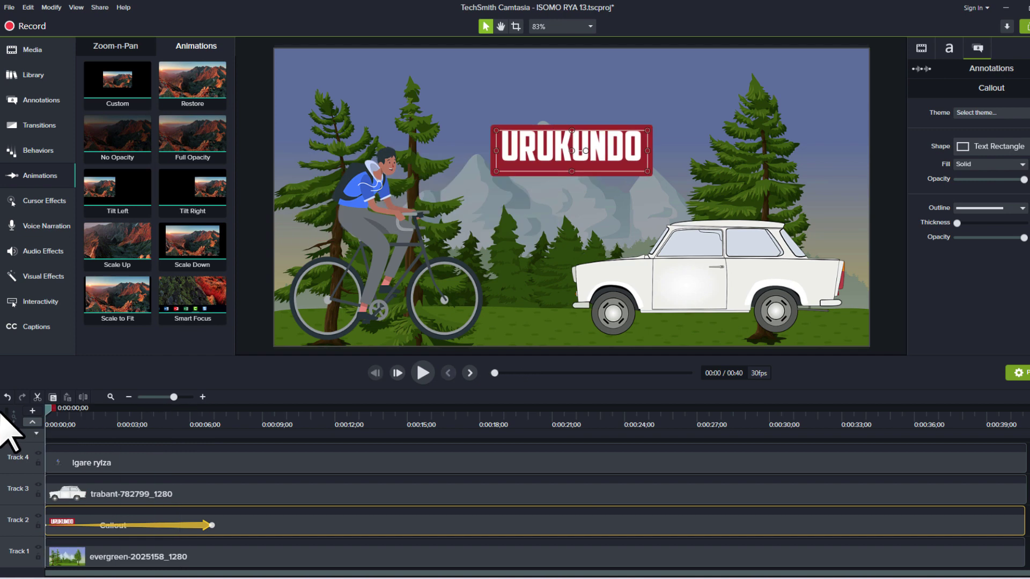
pyautogui.press('space')
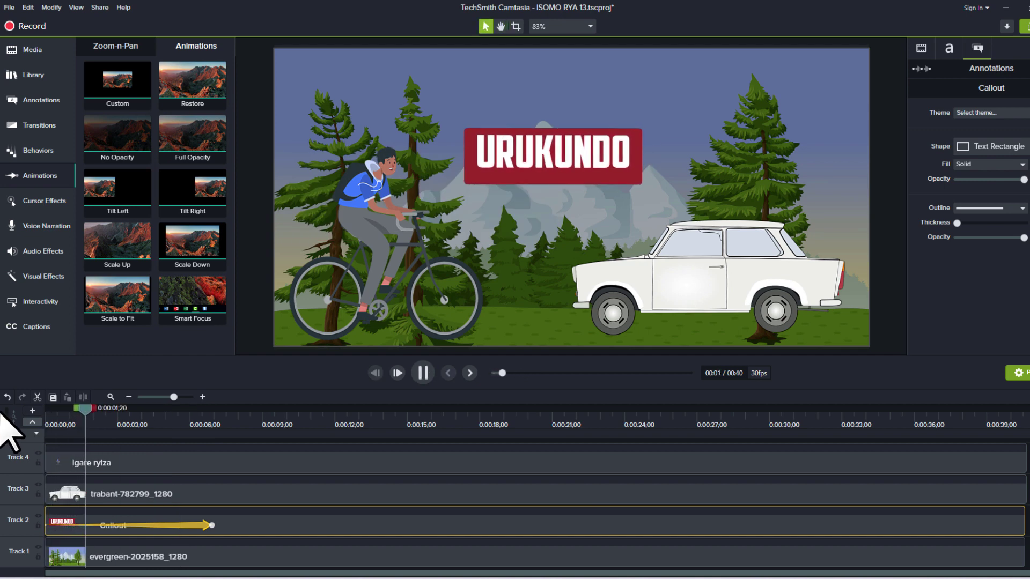
pyautogui.press('space')
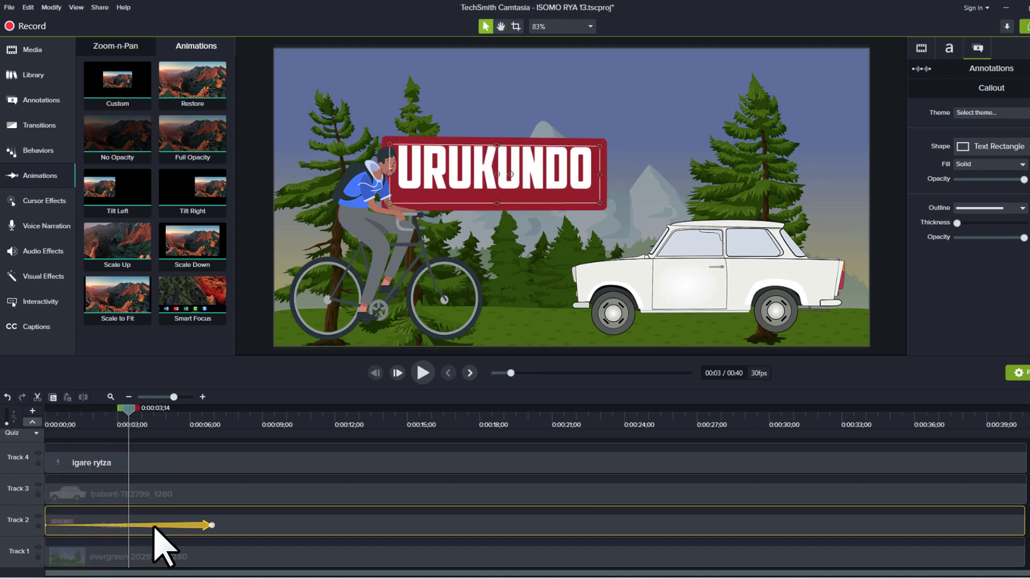
# Step: Stretch the animation to about nine seconds, shorten it to two, preview, then delete it
pyautogui.moveTo(212, 525); pyautogui.dragTo(274, 525)
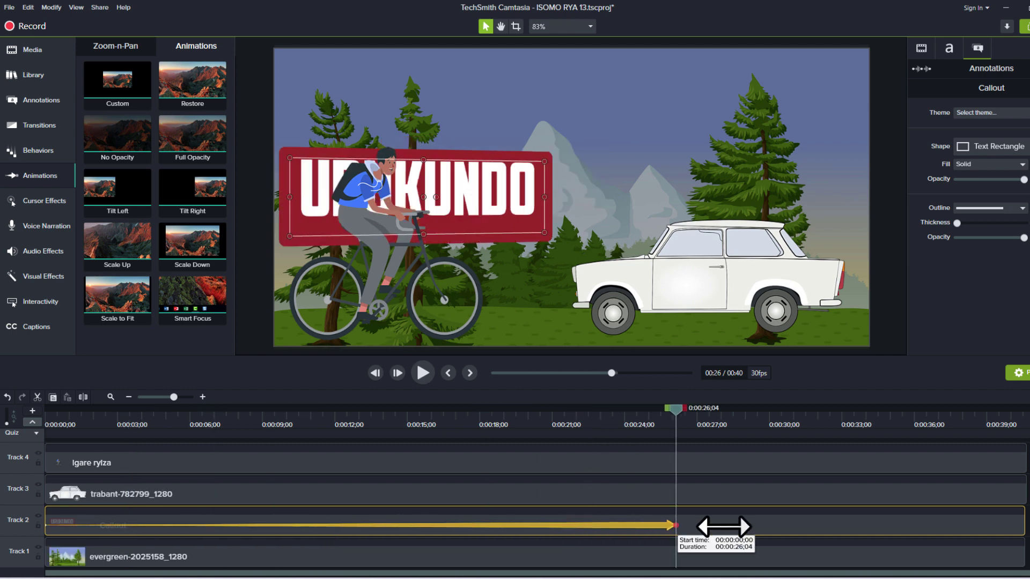
pyautogui.moveTo(535, 541); pyautogui.dragTo(53, 529)
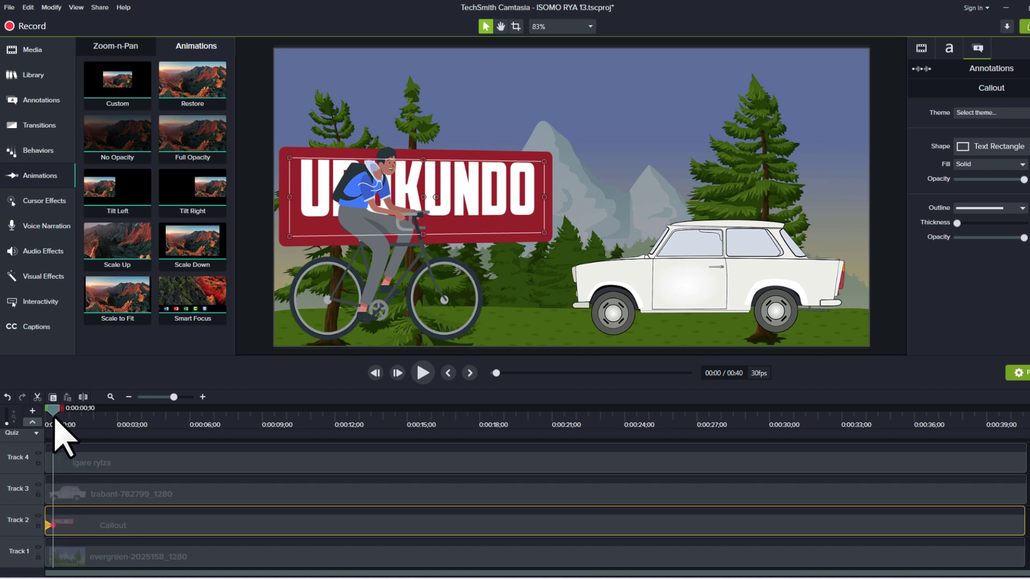
pyautogui.press('space')
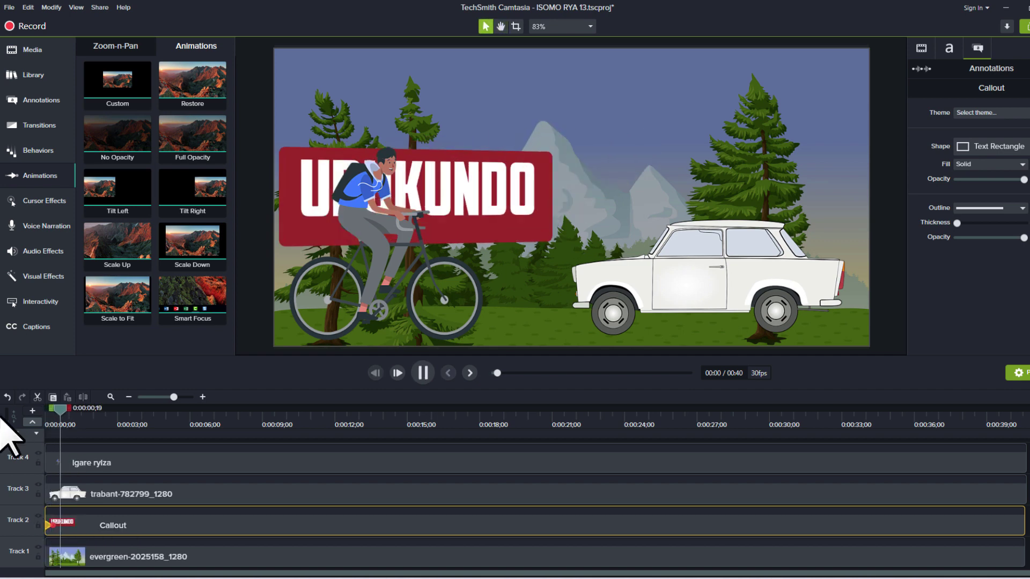
pyautogui.press('space')
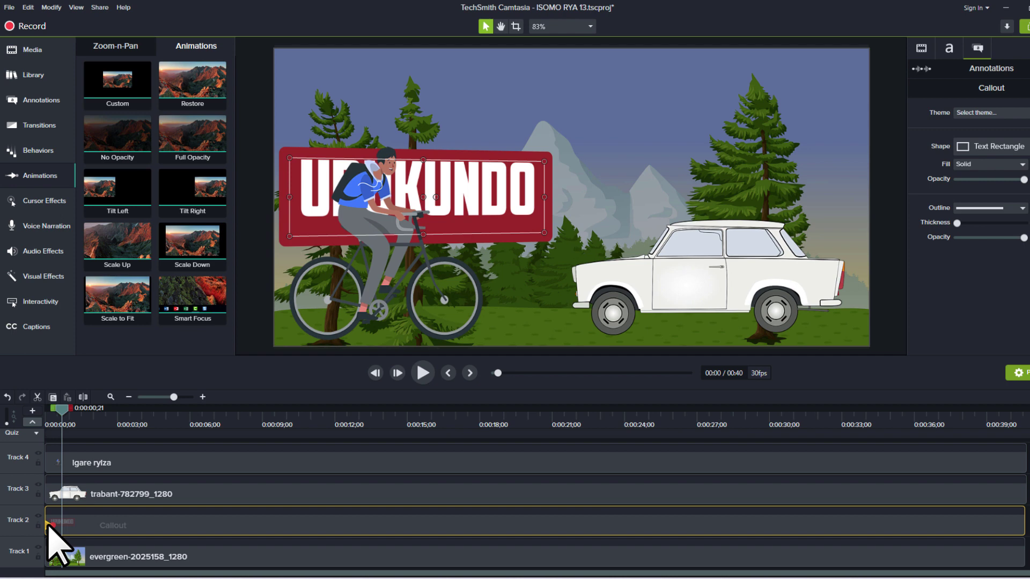
pyautogui.click(49, 523)
pyautogui.press('Delete')
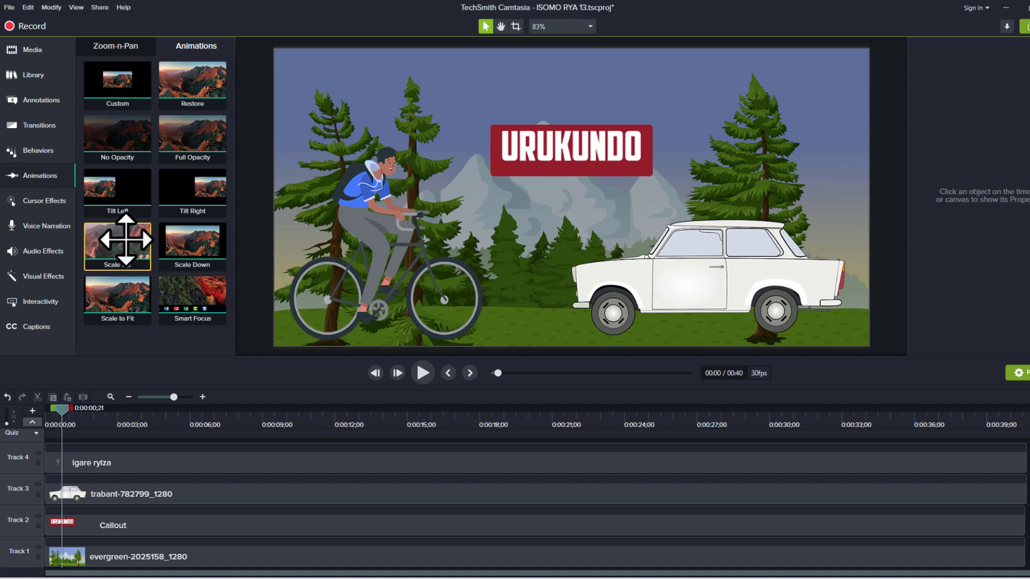
pyautogui.moveTo(125, 240); pyautogui.dragTo(64, 533)
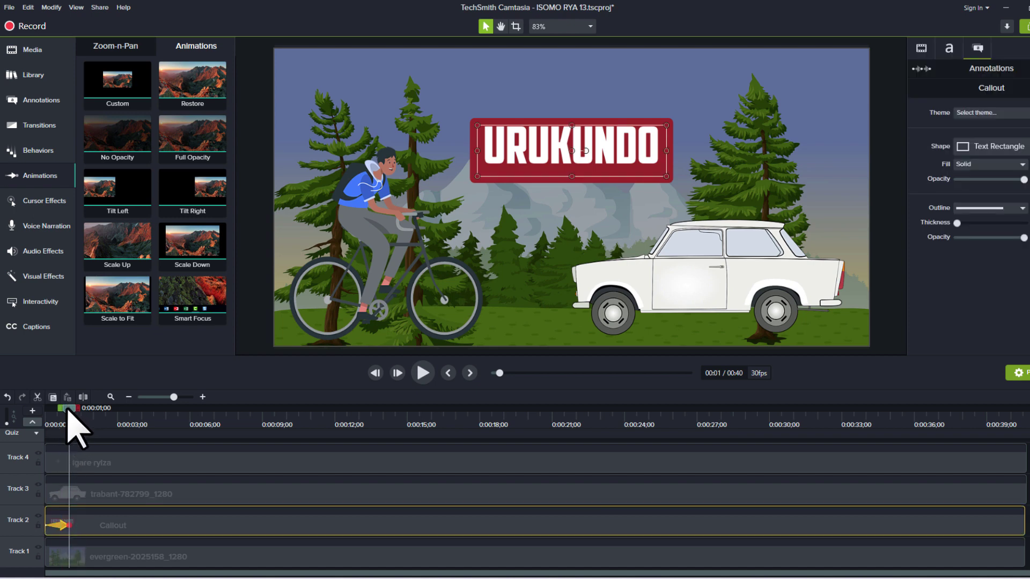
pyautogui.moveTo(72, 430); pyautogui.dragTo(2, 419)
pyautogui.press('space')
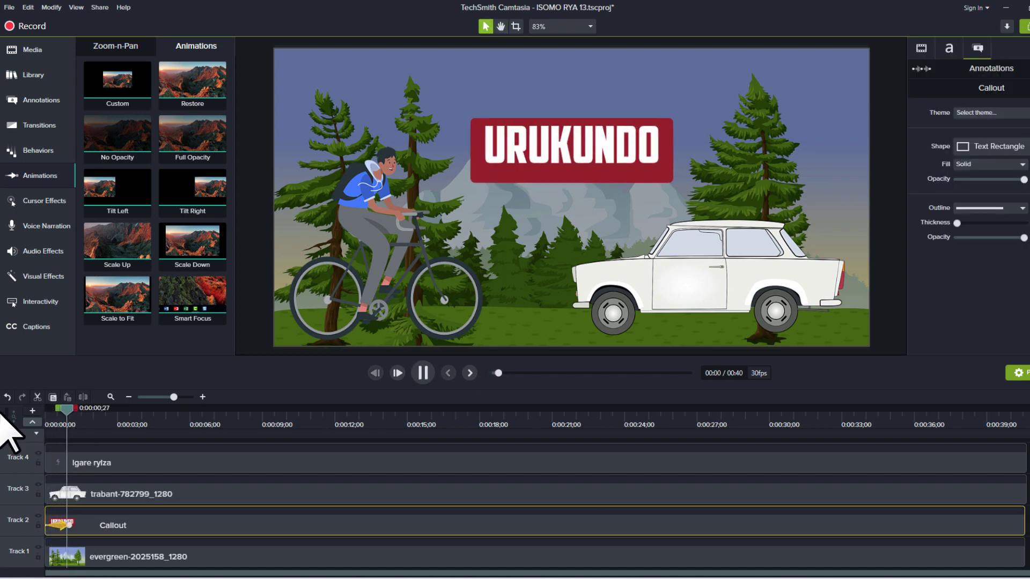
pyautogui.press('space')
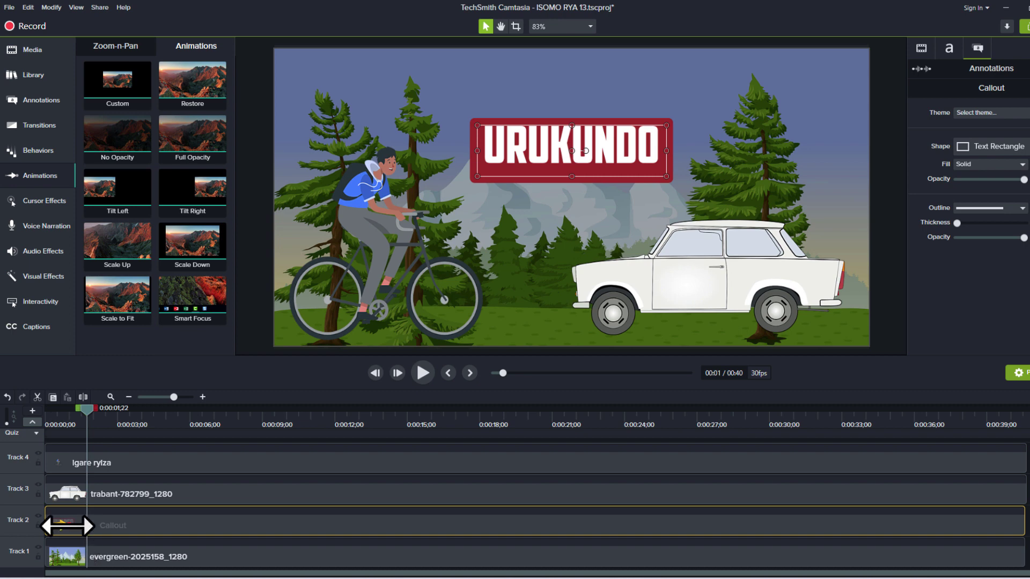
pyautogui.moveTo(70, 523); pyautogui.dragTo(62, 523)
pyautogui.moveTo(65, 412); pyautogui.dragTo(27, 418)
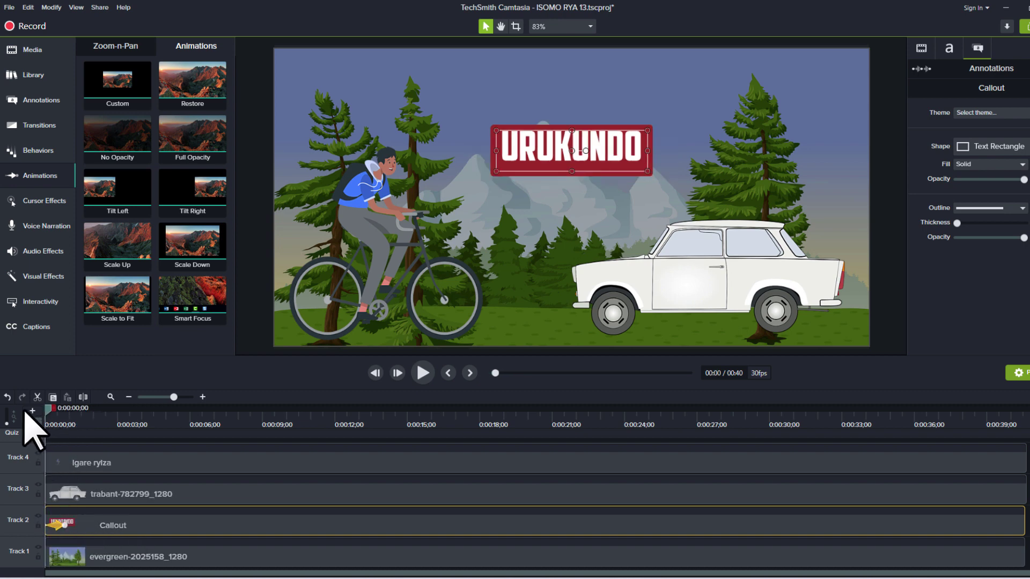
pyautogui.press('space')
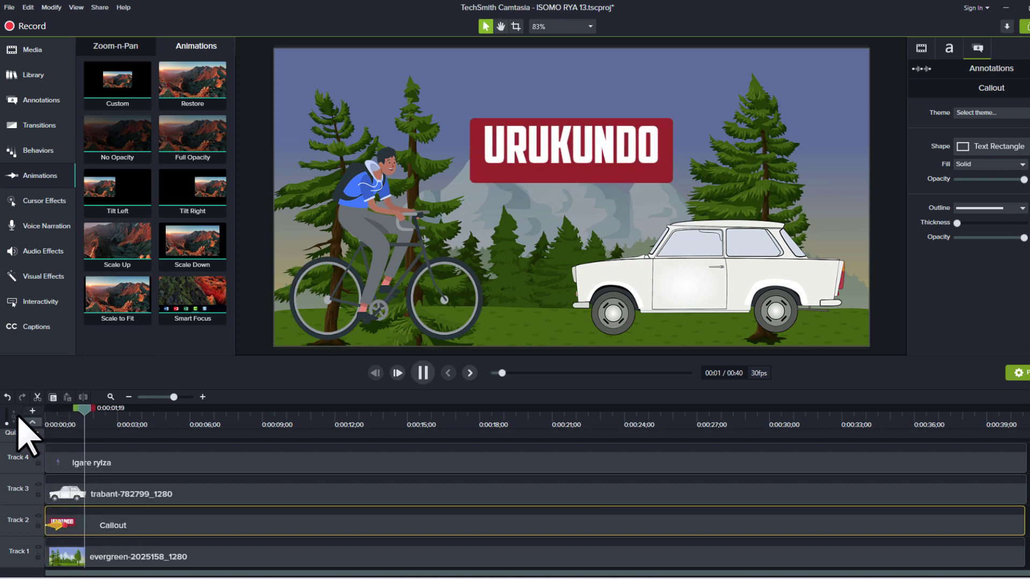
pyautogui.press('space')
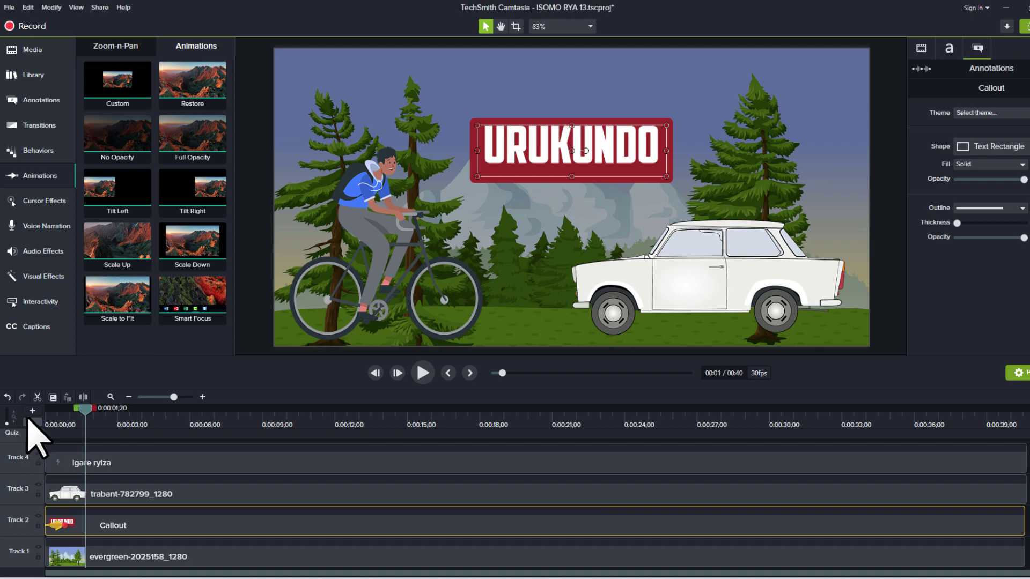
pyautogui.click(54, 522)
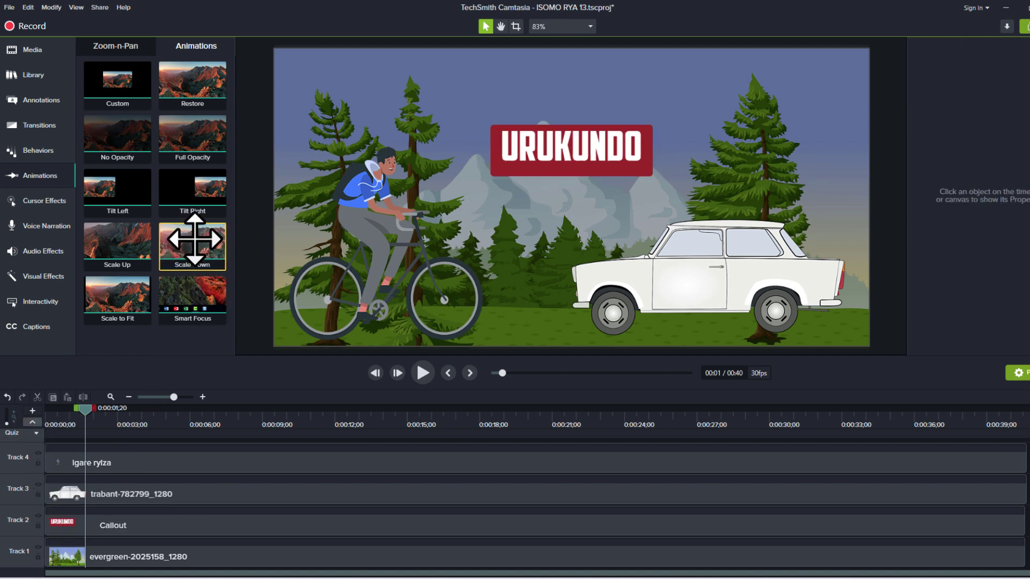
pyautogui.moveTo(195, 239); pyautogui.dragTo(59, 529)
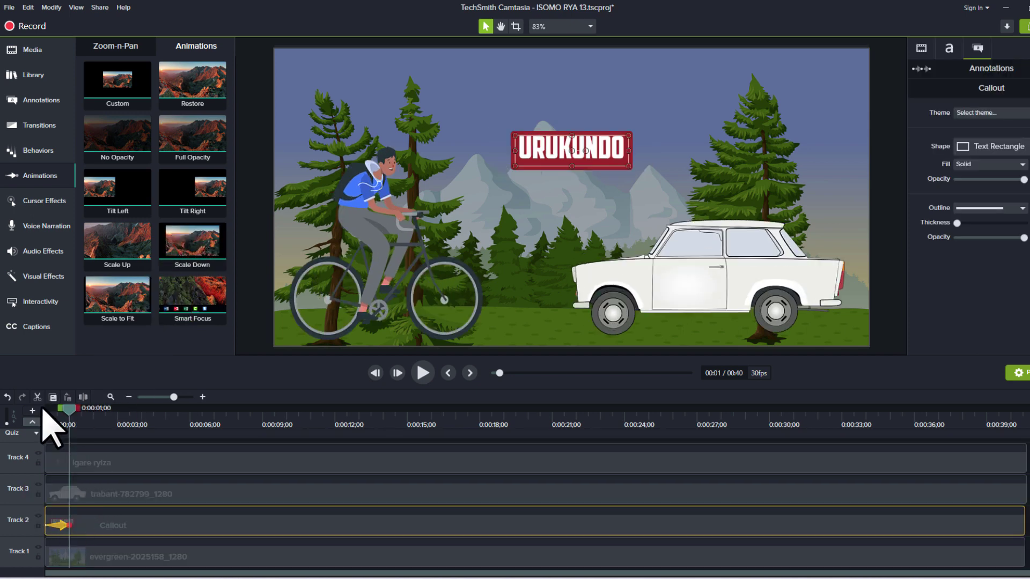
pyautogui.press('space')
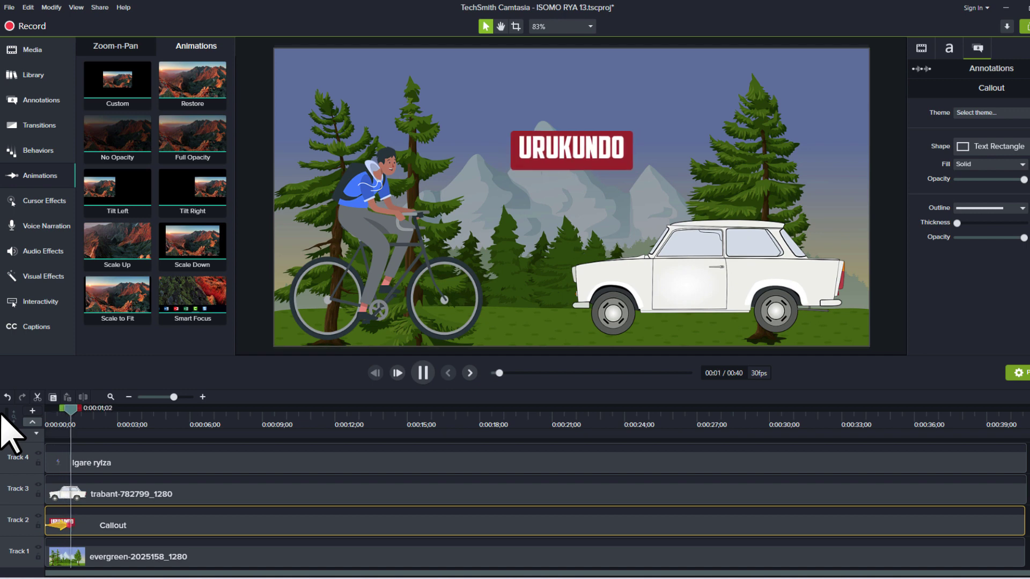
pyautogui.press('space')
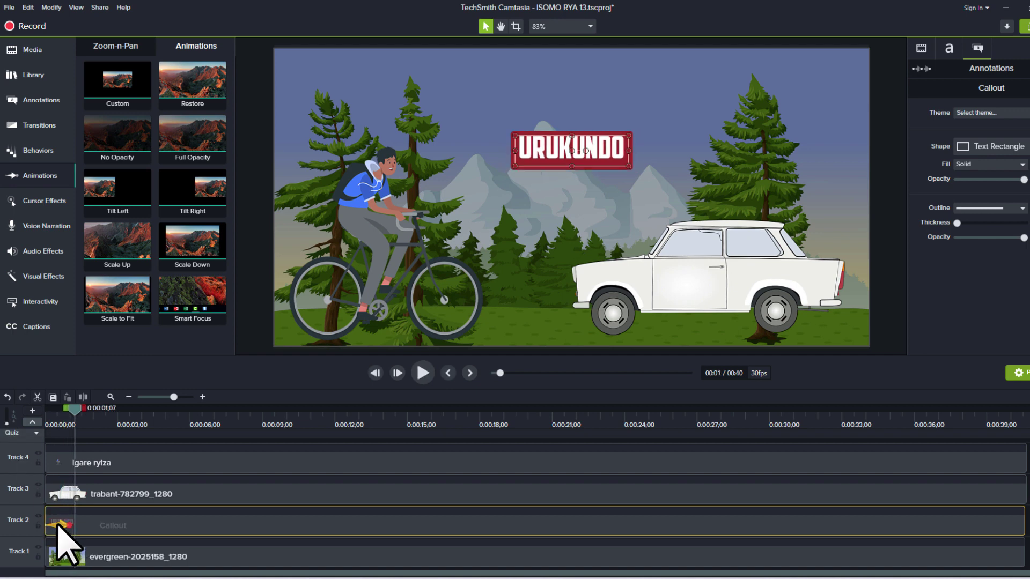
pyautogui.hotkey('ctrl', 'z')
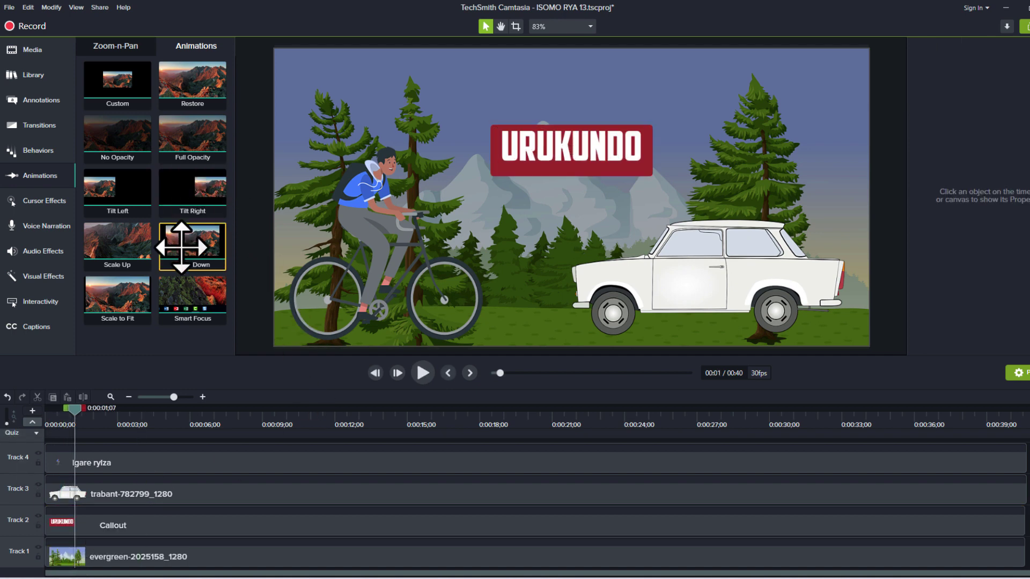
pyautogui.moveTo(181, 247); pyautogui.dragTo(52, 498)
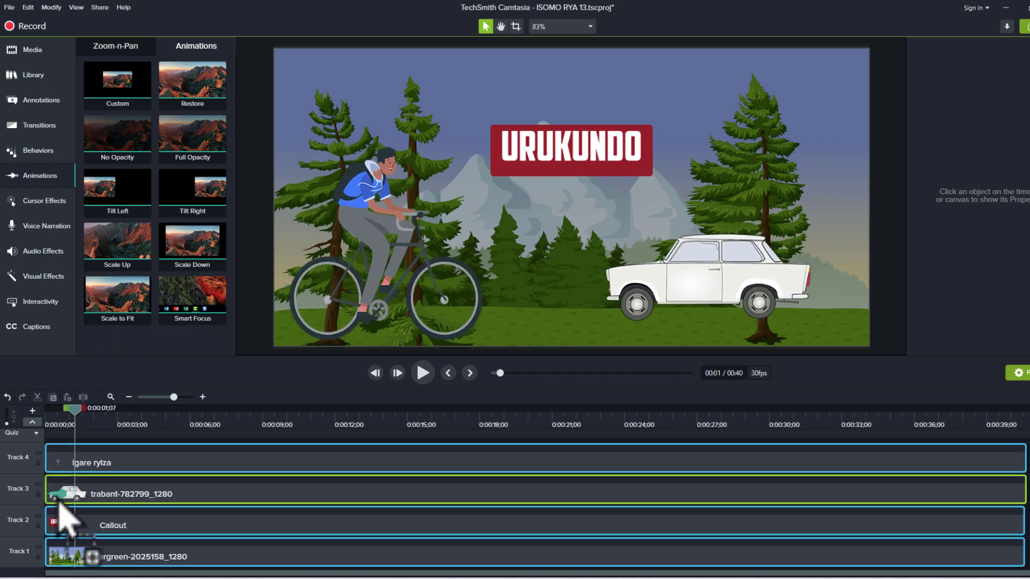
pyautogui.moveTo(75, 410); pyautogui.dragTo(3, 423)
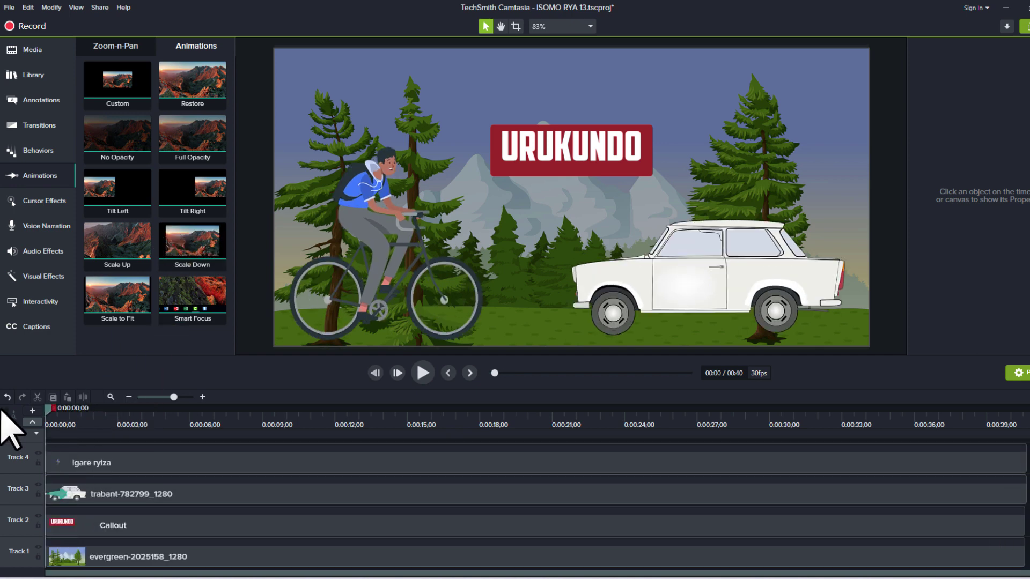
pyautogui.press('space')
pyautogui.press('space')
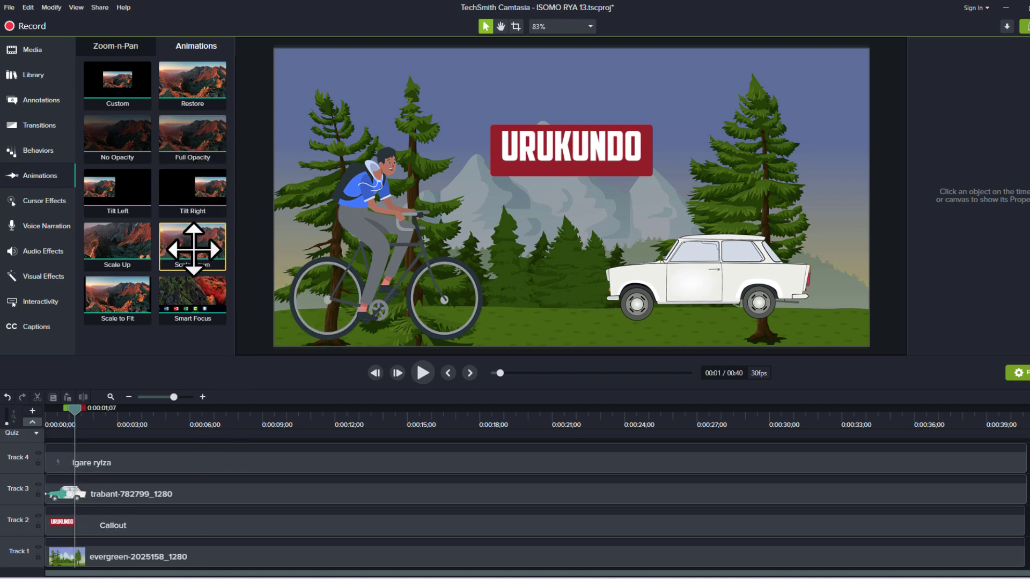
pyautogui.moveTo(193, 244)
pyautogui.mouseDown()
pyautogui.moveTo(80, 432)
pyautogui.moveTo(35, 460)
pyautogui.mouseUp()
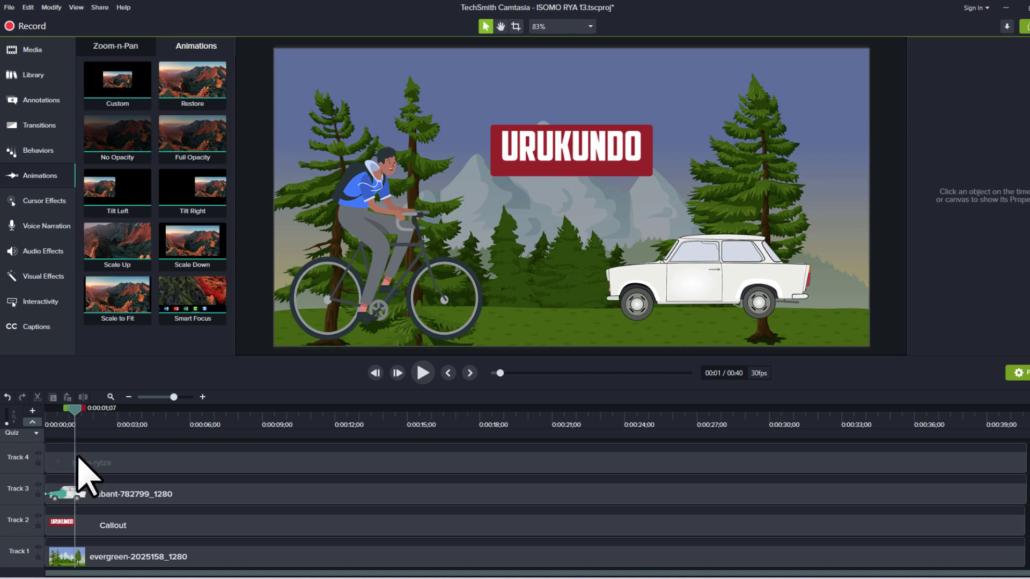
pyautogui.moveTo(208, 230); pyautogui.dragTo(58, 472)
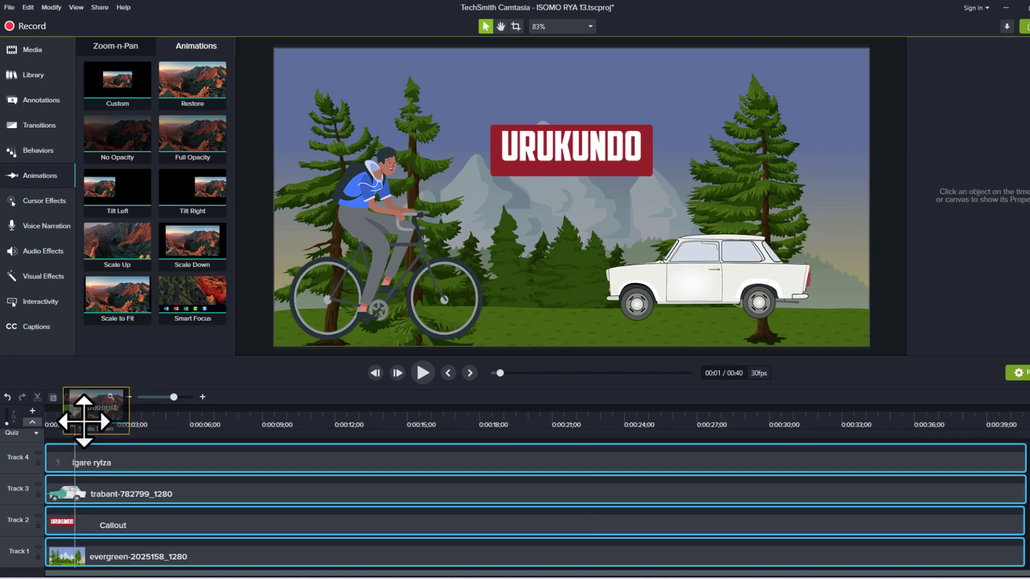
pyautogui.click(67, 464)
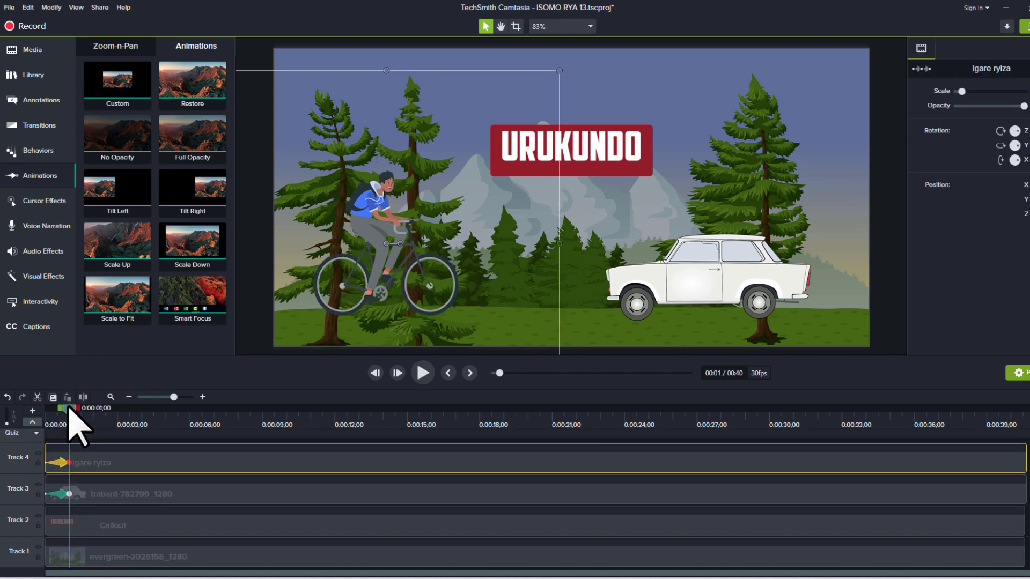
pyautogui.moveTo(70, 408); pyautogui.dragTo(1, 416)
pyautogui.press('space')
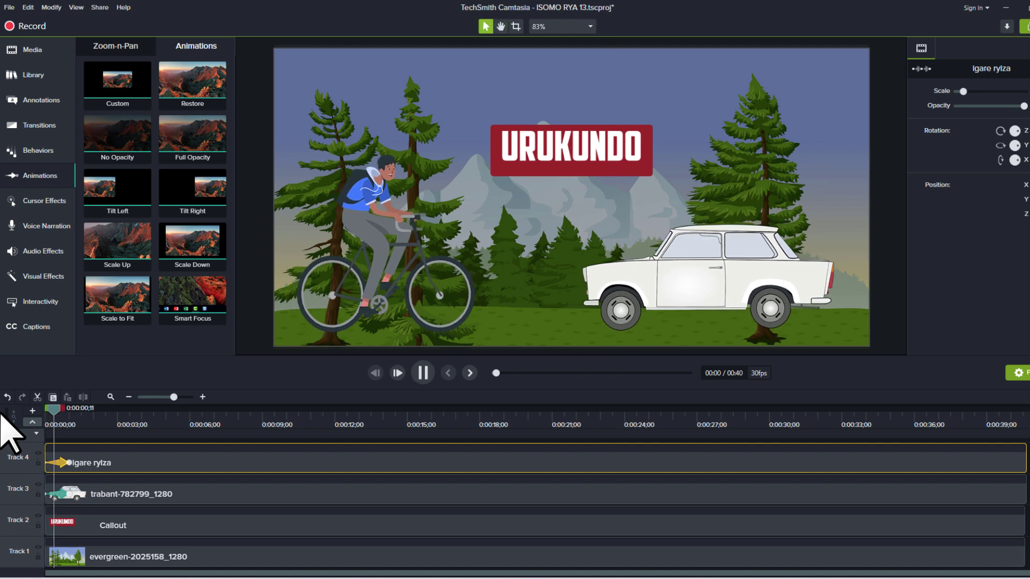
pyautogui.press('space')
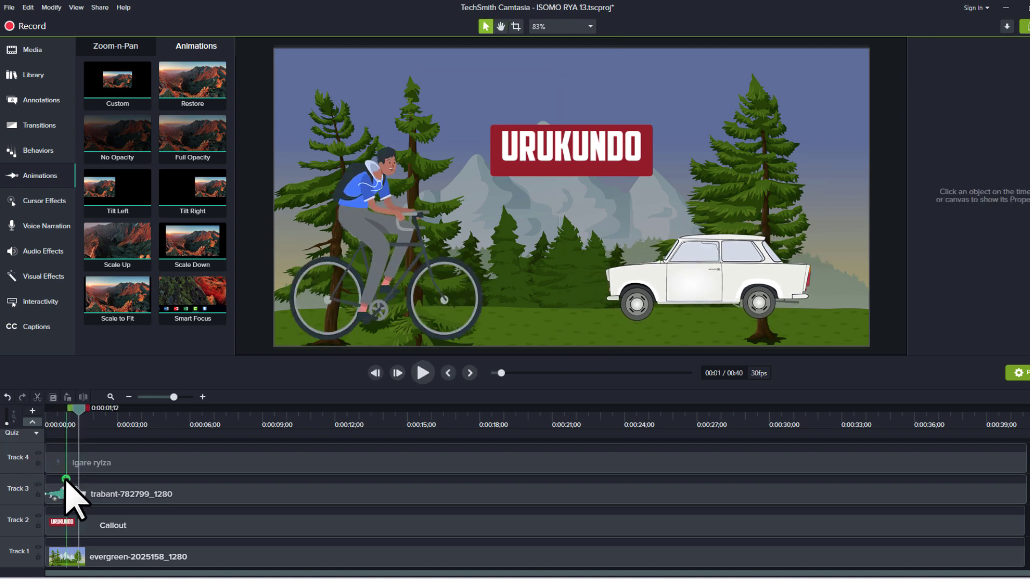
pyautogui.moveTo(61, 462); pyautogui.dragTo(61, 494)
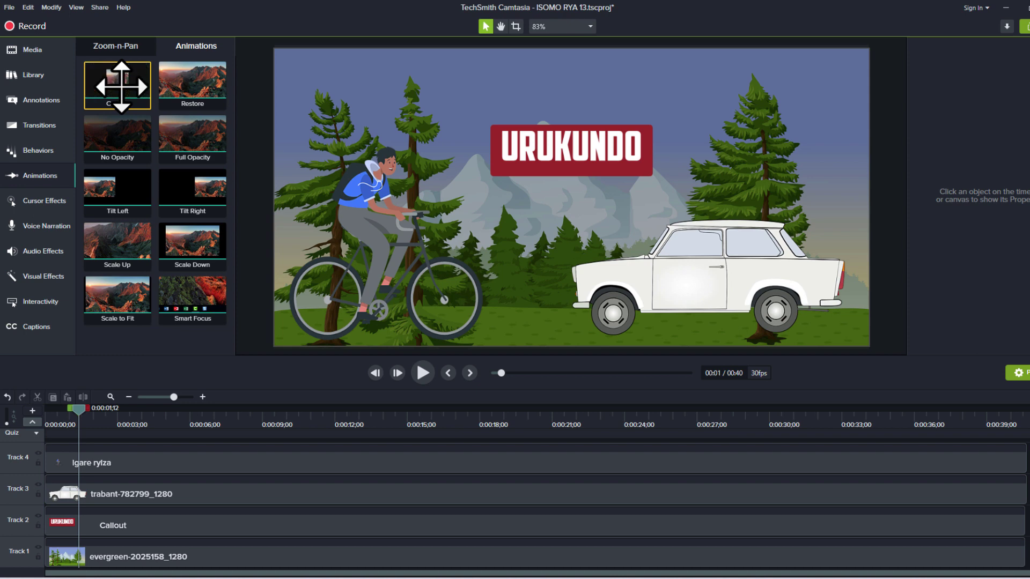
# Step: Select the car, forest background, cyclist and car clips in turn
pyautogui.click(787, 285)
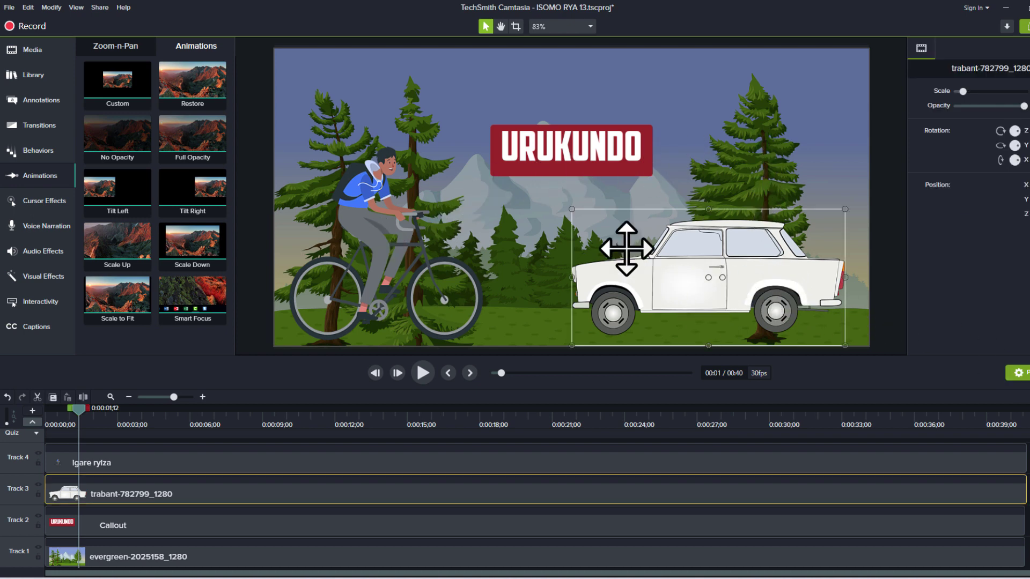
pyautogui.click(751, 85)
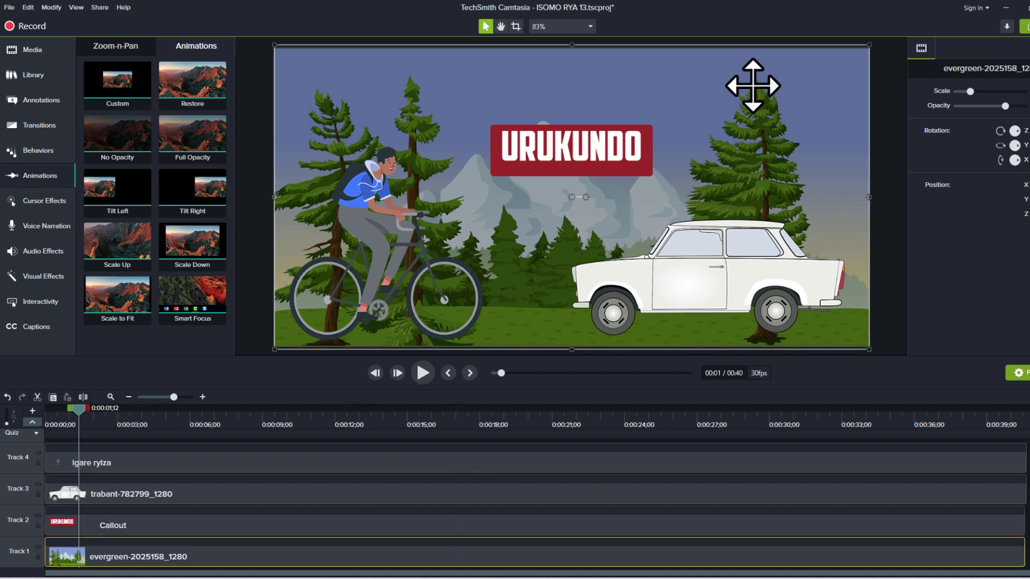
pyautogui.click(572, 150)
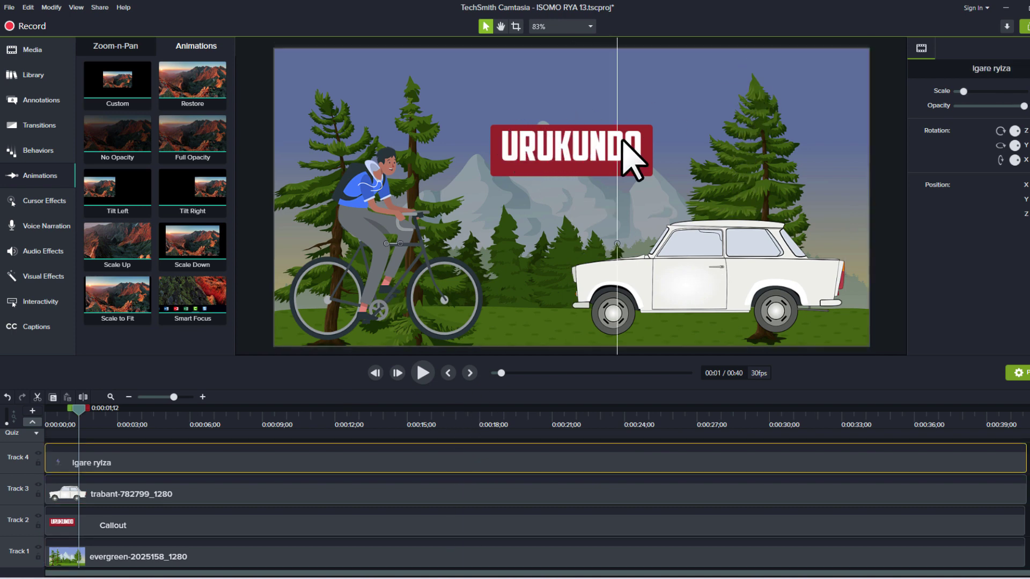
pyautogui.click(717, 255)
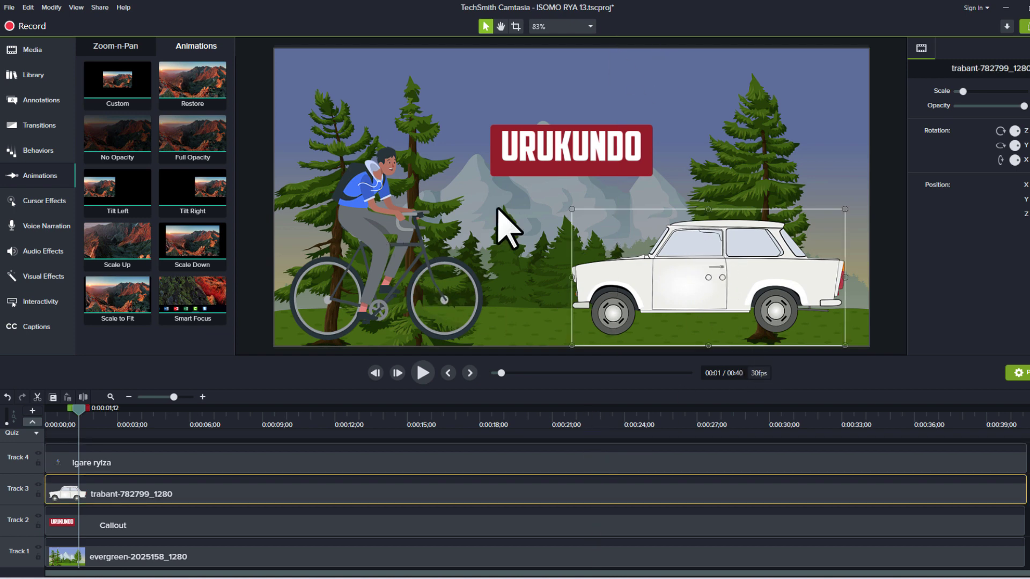
# Step: Resize the preview/timeline divider and shift the white car right to the frame's edge
pyautogui.moveTo(521, 356); pyautogui.dragTo(522, 217)
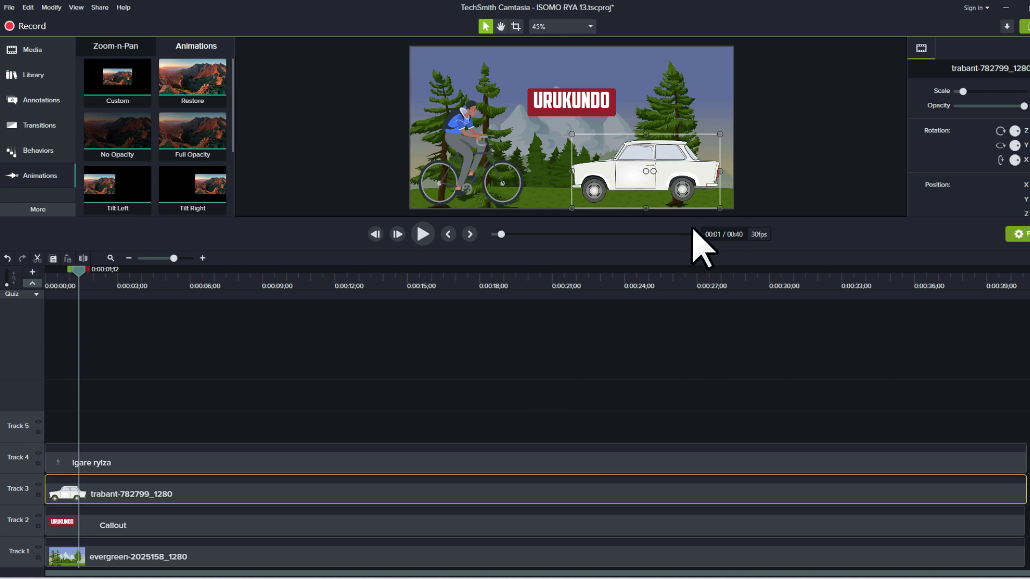
pyautogui.moveTo(689, 220); pyautogui.dragTo(666, 357)
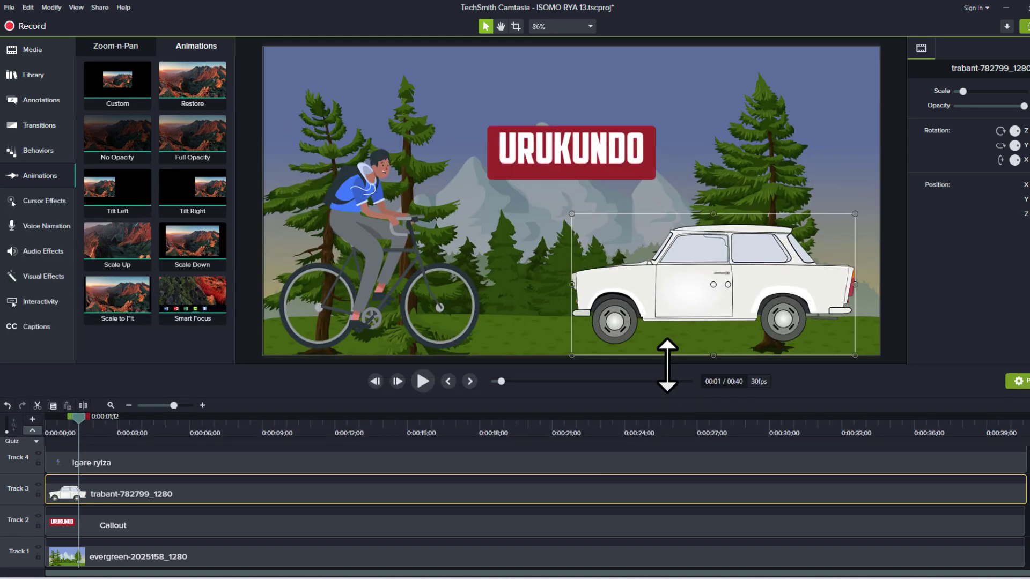
pyautogui.moveTo(738, 259)
pyautogui.mouseDown()
pyautogui.moveTo(384, 144)
pyautogui.moveTo(850, 223)
pyautogui.moveTo(736, 150)
pyautogui.moveTo(690, 245)
pyautogui.moveTo(775, 270)
pyautogui.mouseUp()
pyautogui.click(392, 220)
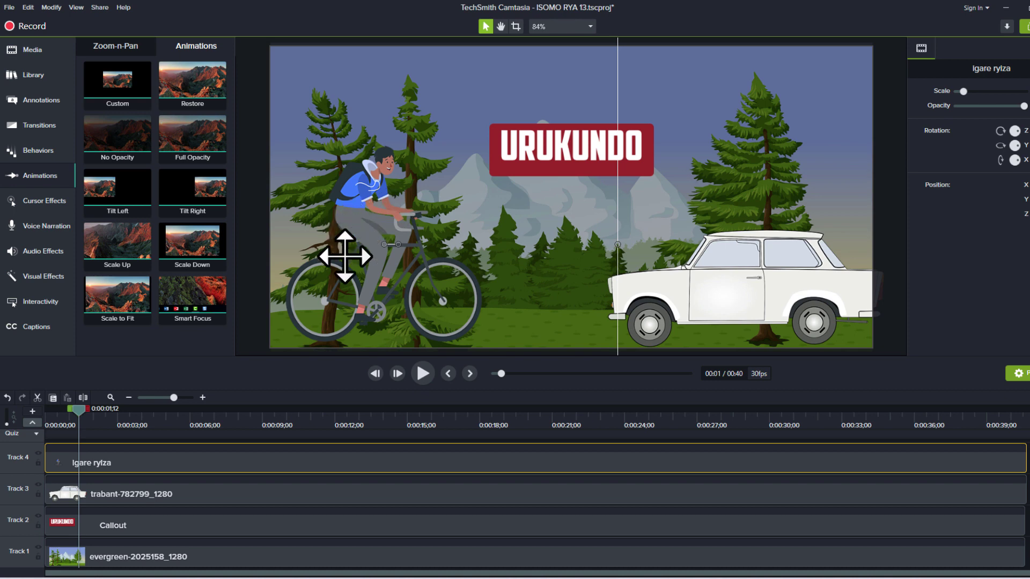
# Step: Nudge the Igare ryiza cyclist slightly left and scrub ahead to check the scene
pyautogui.moveTo(375, 258)
pyautogui.mouseDown()
pyautogui.moveTo(577, 241)
pyautogui.moveTo(489, 228)
pyautogui.moveTo(404, 193)
pyautogui.moveTo(603, 214)
pyautogui.moveTo(416, 230)
pyautogui.moveTo(371, 254)
pyautogui.mouseUp()
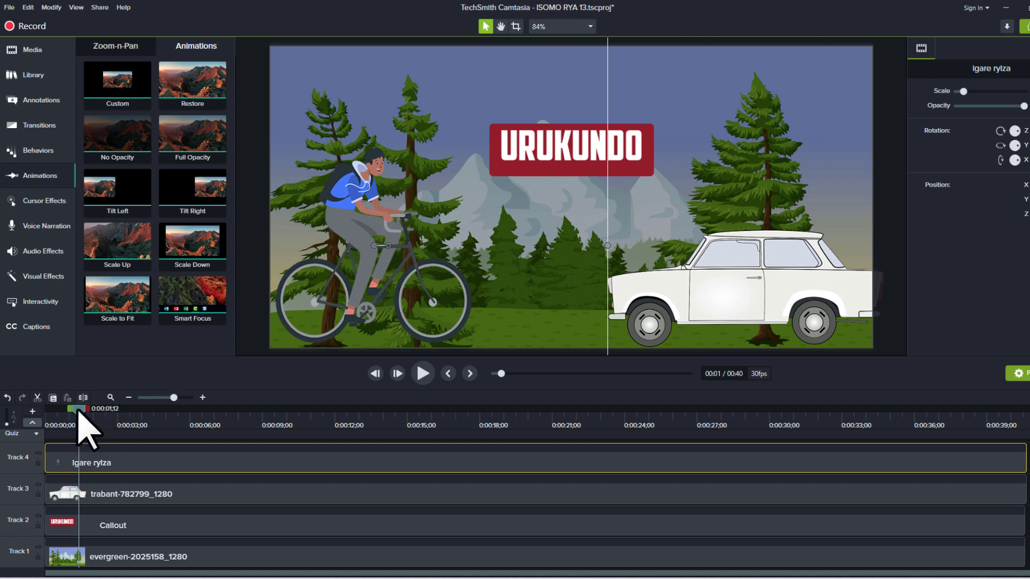
pyautogui.moveTo(79, 417)
pyautogui.mouseDown()
pyautogui.moveTo(290, 412)
pyautogui.moveTo(56, 414)
pyautogui.moveTo(494, 430)
pyautogui.moveTo(119, 423)
pyautogui.moveTo(67, 413)
pyautogui.mouseUp()
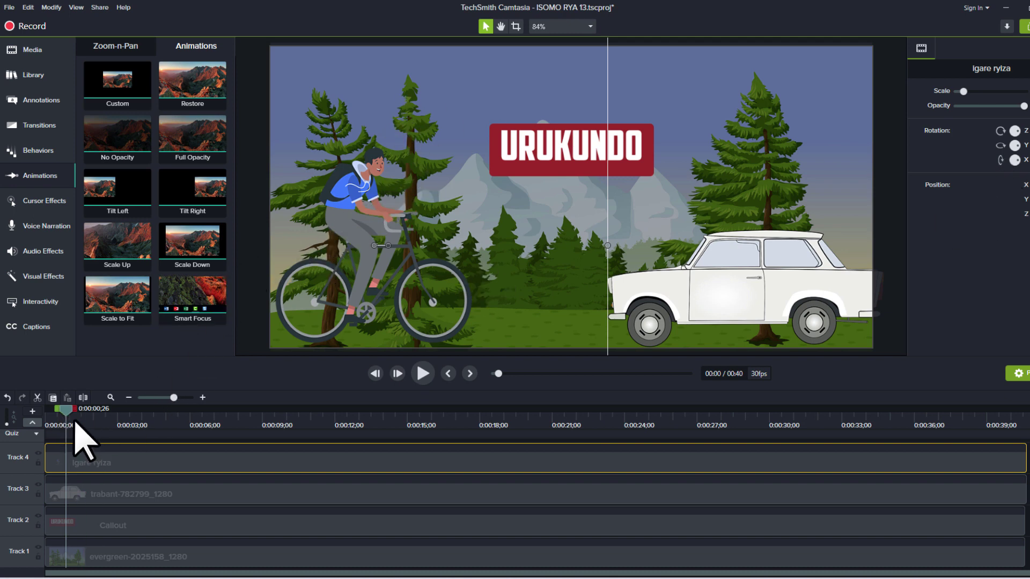
# Step: Check the scene near two seconds, nudge the car slightly left inside the frame, and rewind
pyautogui.moveTo(63, 417); pyautogui.dragTo(109, 424)
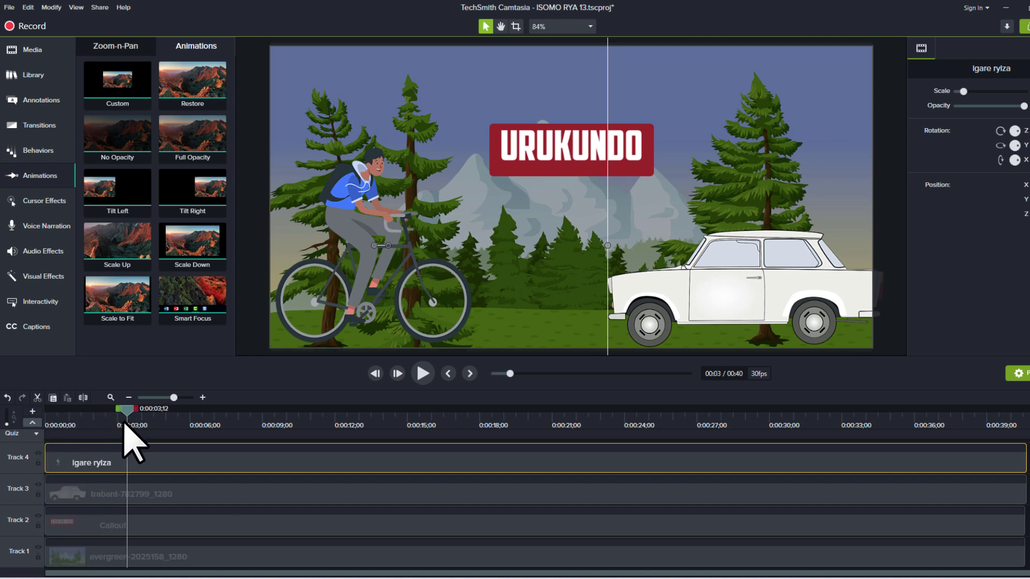
pyautogui.moveTo(109, 424)
pyautogui.mouseDown()
pyautogui.moveTo(45, 424)
pyautogui.moveTo(93, 425)
pyautogui.moveTo(51, 430)
pyautogui.mouseUp()
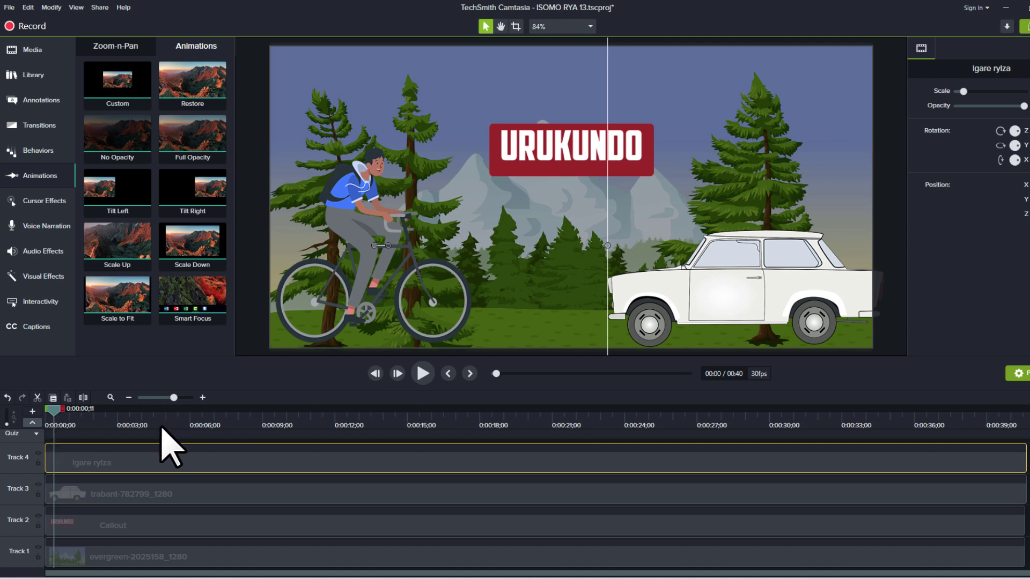
pyautogui.click(759, 286)
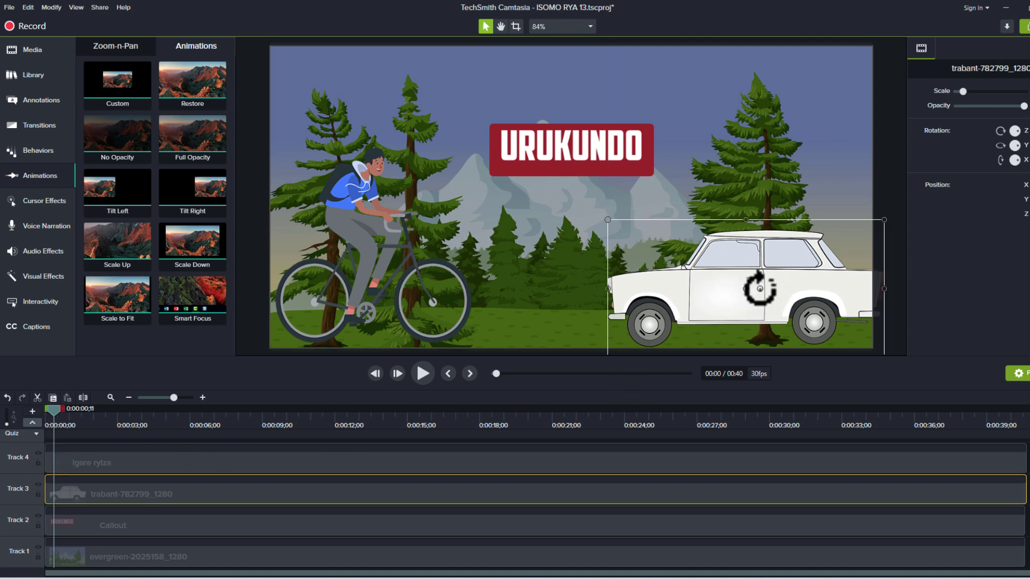
pyautogui.moveTo(787, 289)
pyautogui.mouseDown()
pyautogui.moveTo(386, 302)
pyautogui.moveTo(781, 289)
pyautogui.mouseUp()
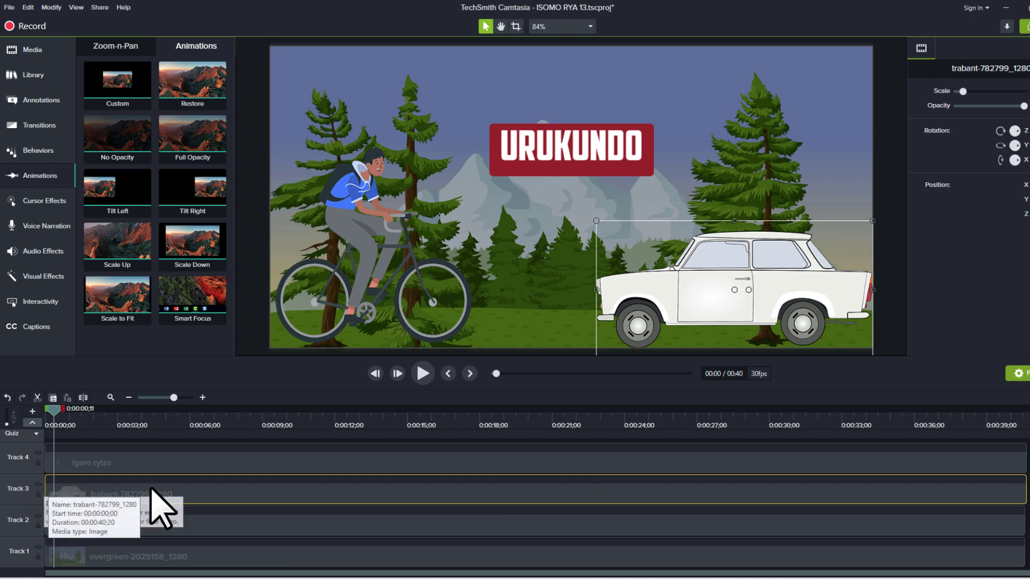
pyautogui.hotkey('ctrl', 'Home')
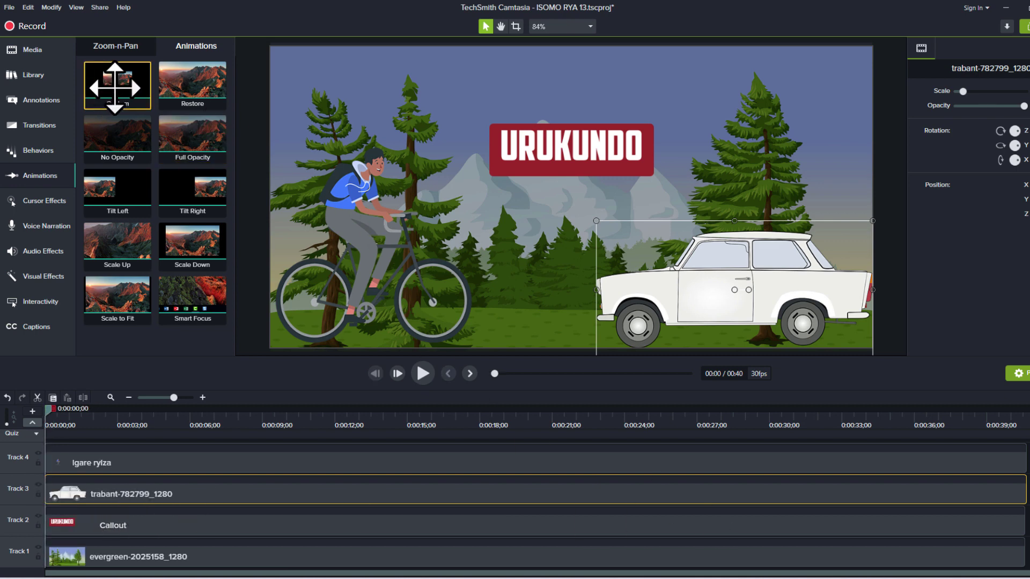
# Step: Add a Custom animation to the car and drag it off the left edge at 0:00:01;12
pyautogui.moveTo(114, 86); pyautogui.dragTo(55, 496)
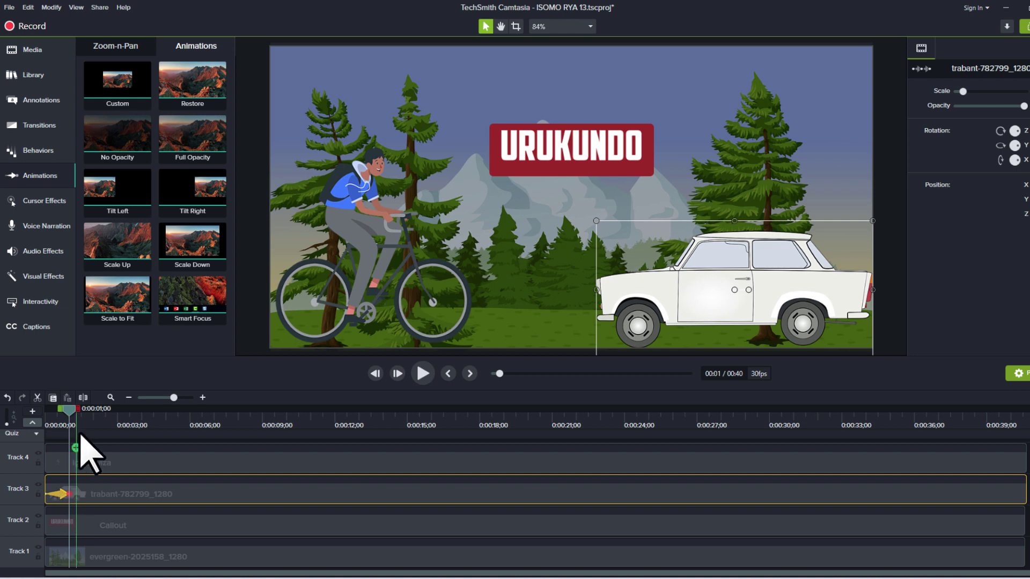
pyautogui.moveTo(71, 424)
pyautogui.mouseDown()
pyautogui.moveTo(52, 423)
pyautogui.moveTo(81, 424)
pyautogui.mouseUp()
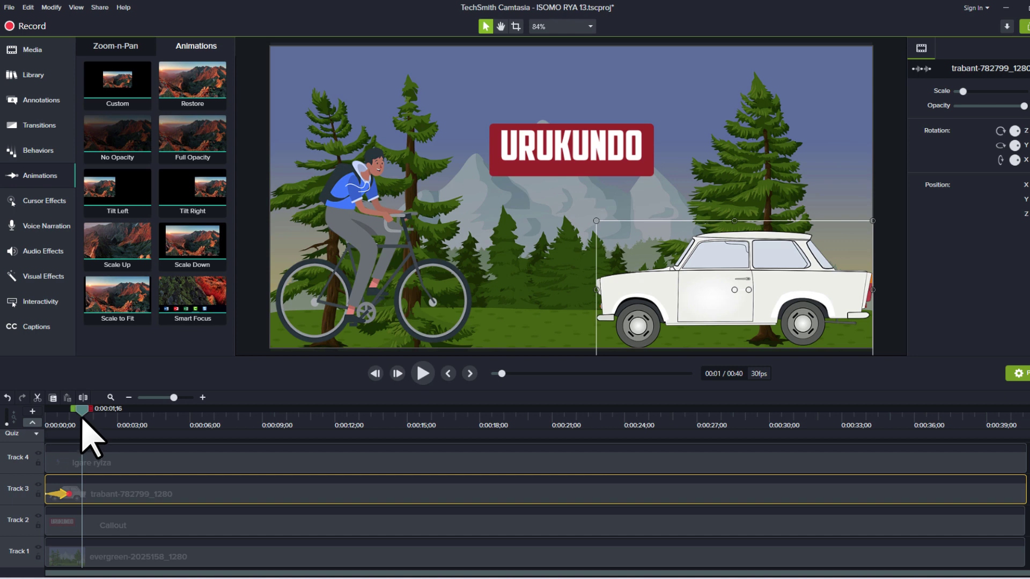
pyautogui.moveTo(81, 414); pyautogui.dragTo(60, 417)
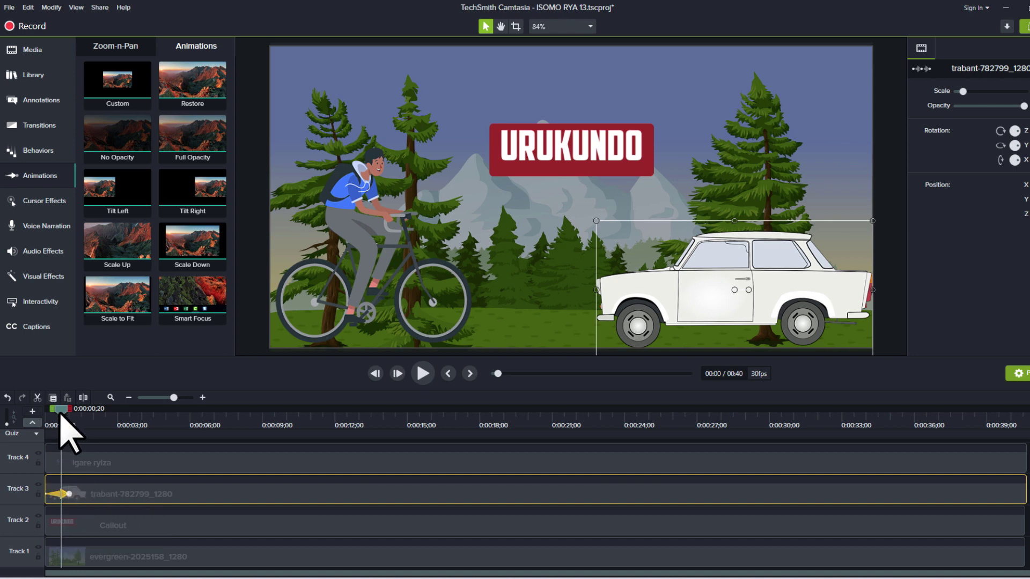
pyautogui.moveTo(60, 414); pyautogui.dragTo(78, 424)
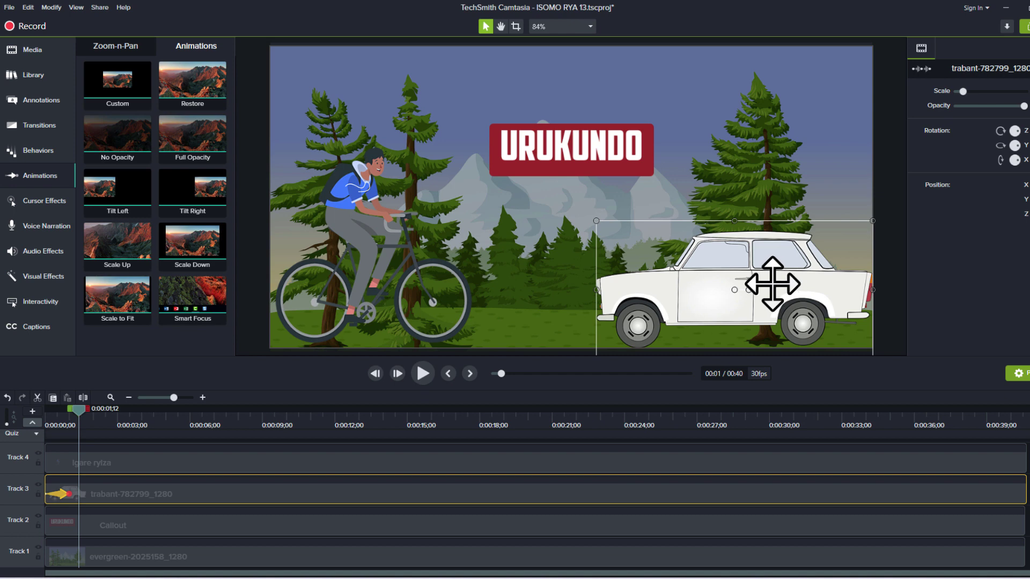
pyautogui.moveTo(776, 284); pyautogui.dragTo(156, 286)
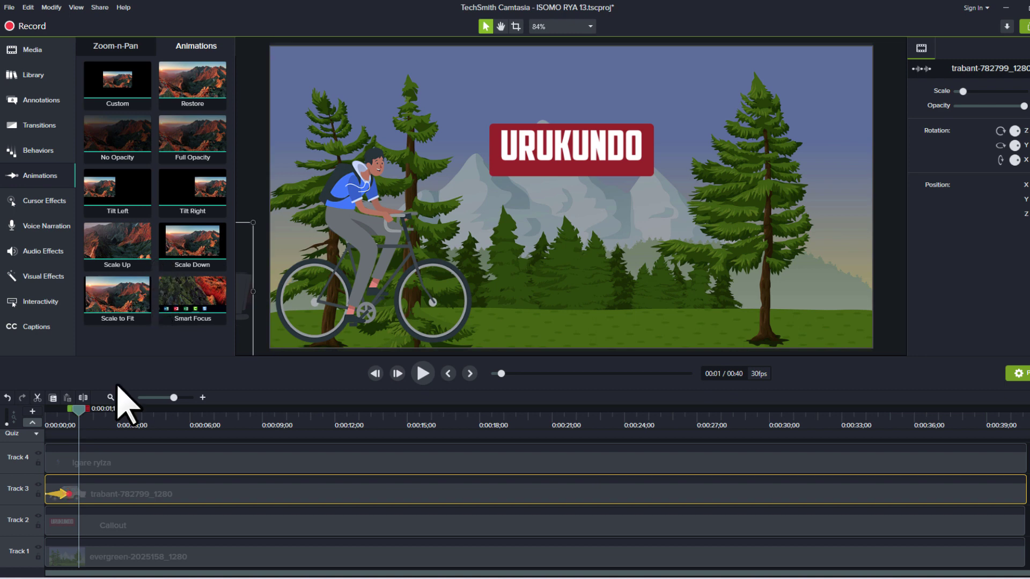
# Step: Stretch the car's animation arrow on Track 3 to 00:00:02;16
pyautogui.click(68, 494)
pyautogui.moveTo(69, 494); pyautogui.dragTo(99, 494)
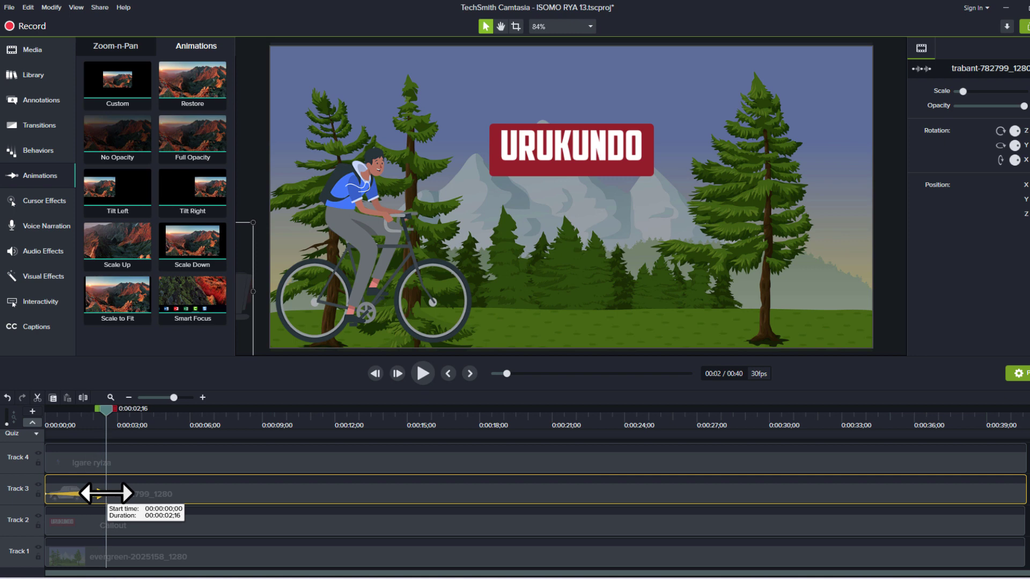
pyautogui.moveTo(100, 494); pyautogui.dragTo(106, 494)
# Step: Rewind and play back the car's slower slide-out twice
pyautogui.moveTo(104, 411); pyautogui.dragTo(30, 413)
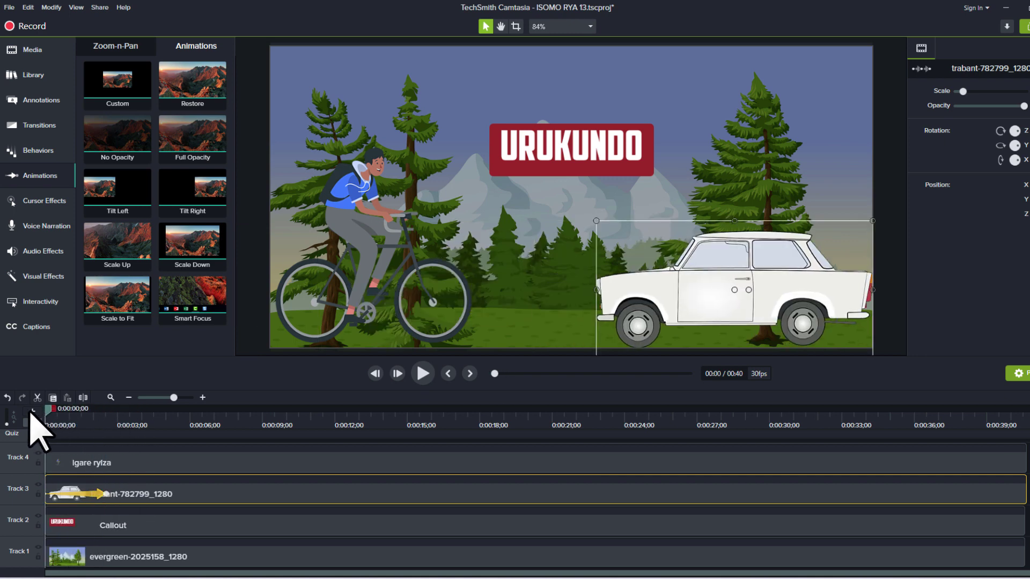
pyautogui.press('space')
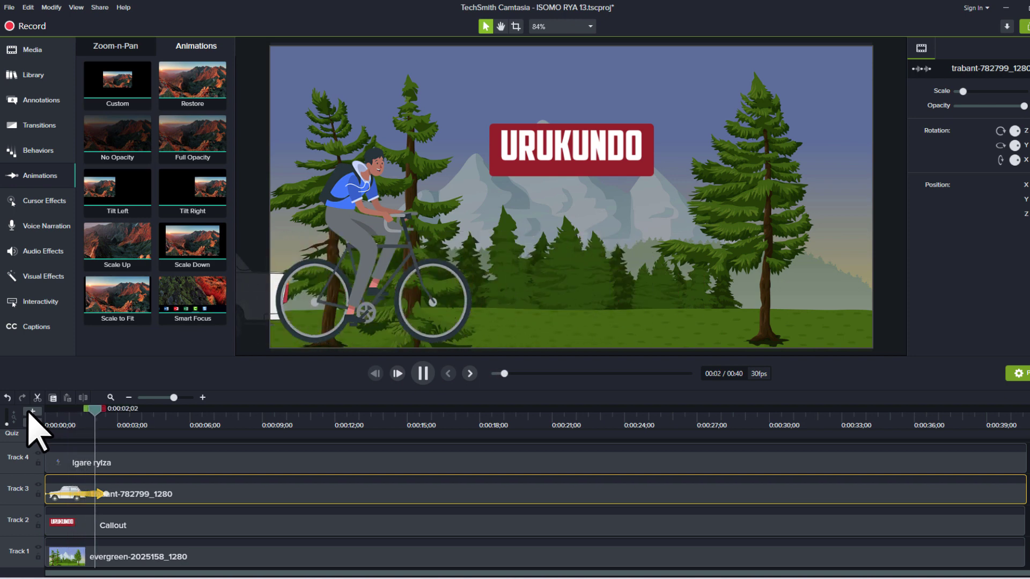
pyautogui.press('space')
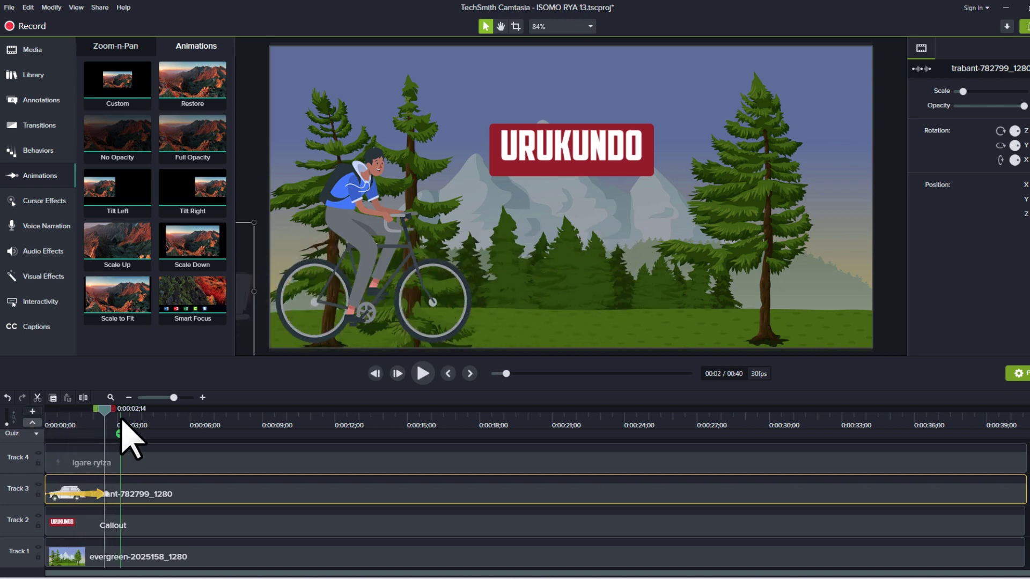
pyautogui.moveTo(104, 413); pyautogui.dragTo(4, 414)
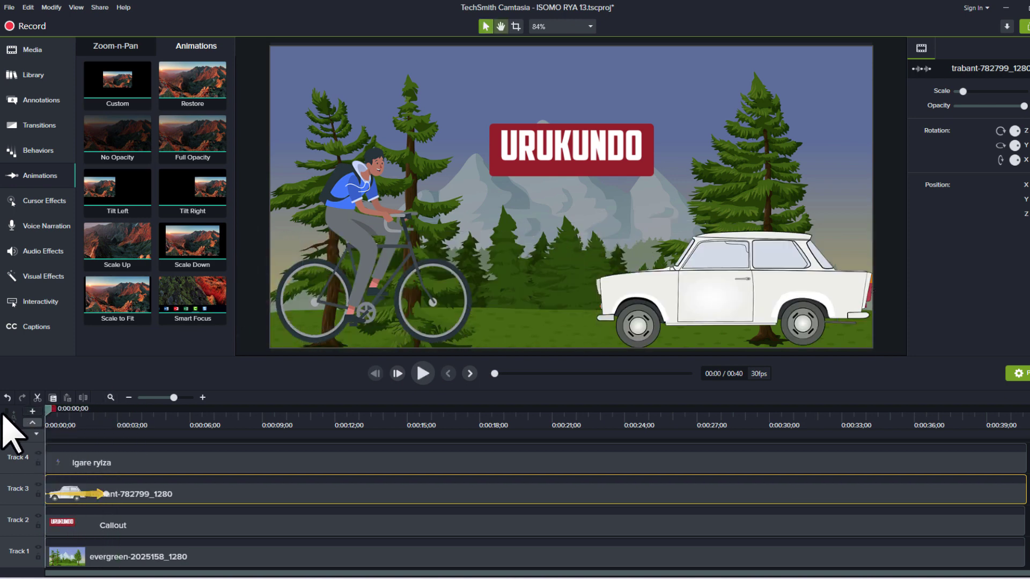
pyautogui.press('space')
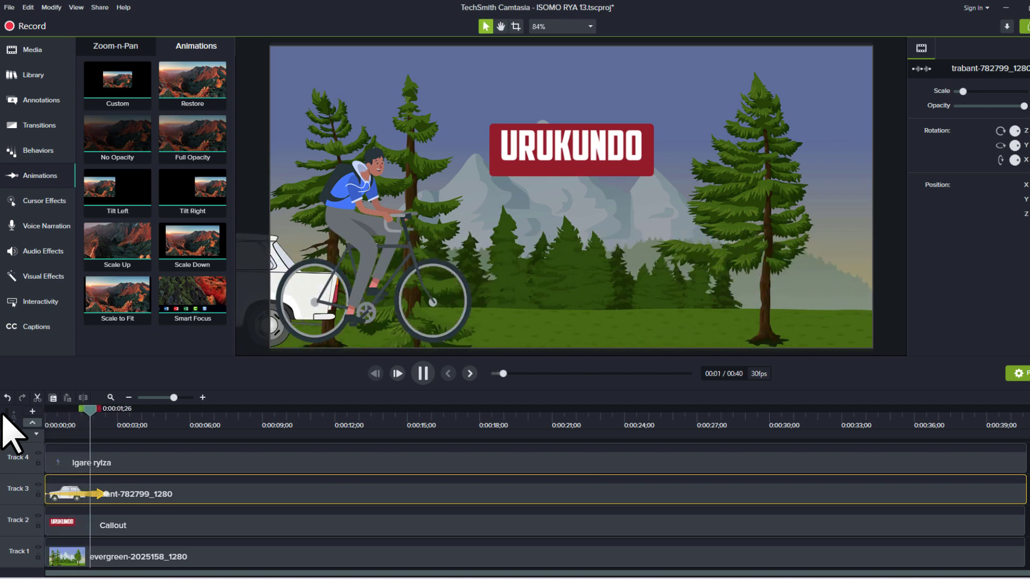
pyautogui.press('space')
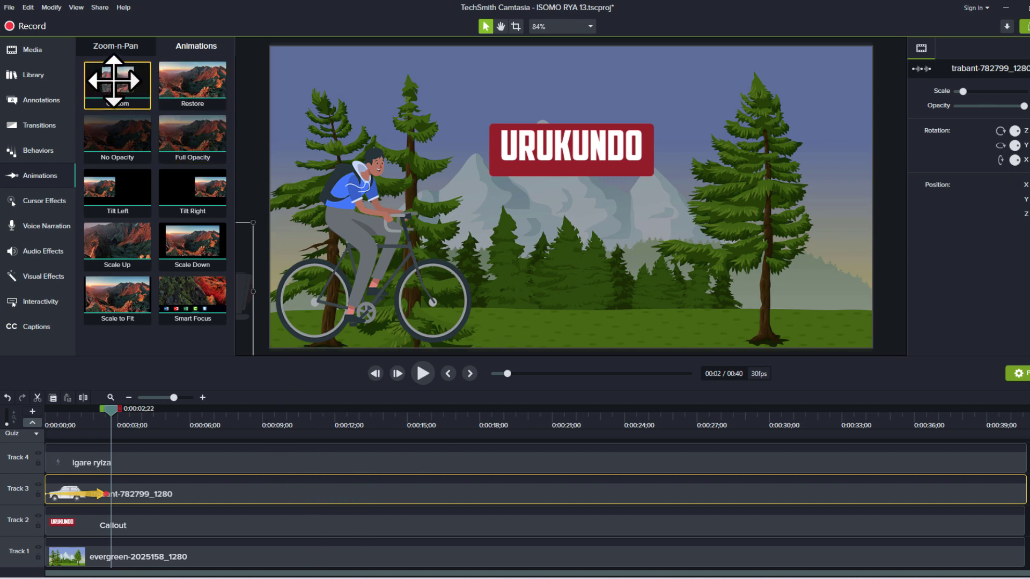
# Step: Add a Custom animation to the Track 4 cyclist clip and lengthen its arrow
pyautogui.moveTo(114, 81); pyautogui.dragTo(62, 472)
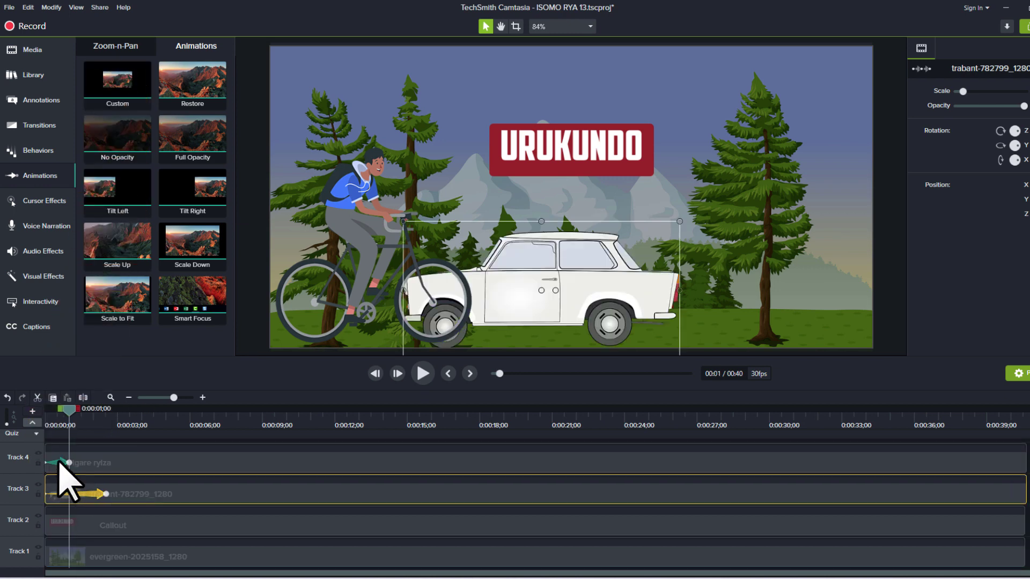
pyautogui.click(59, 462)
pyautogui.moveTo(70, 419)
pyautogui.mouseDown()
pyautogui.moveTo(51, 412)
pyautogui.moveTo(112, 408)
pyautogui.mouseUp()
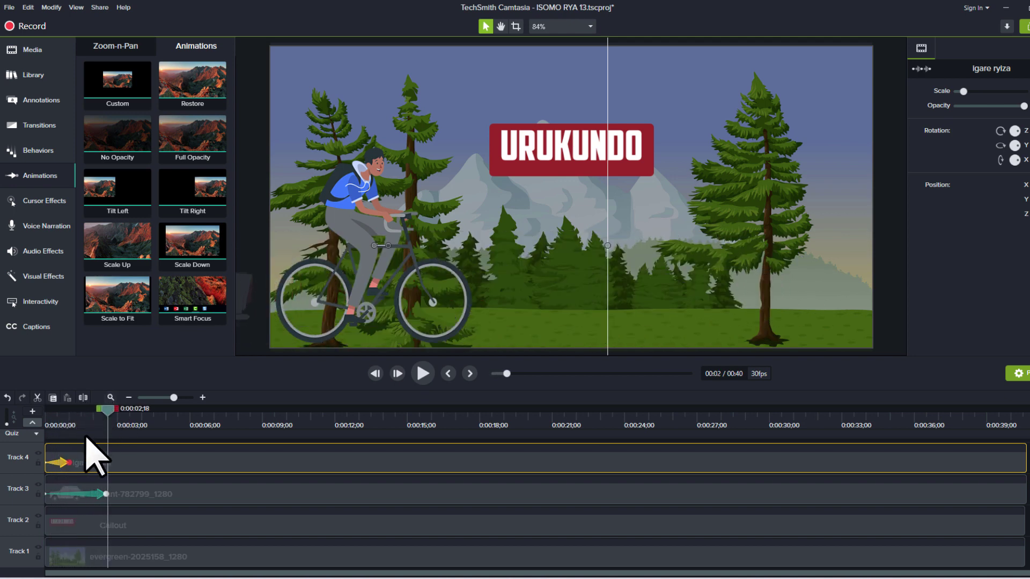
pyautogui.moveTo(71, 462); pyautogui.dragTo(105, 463)
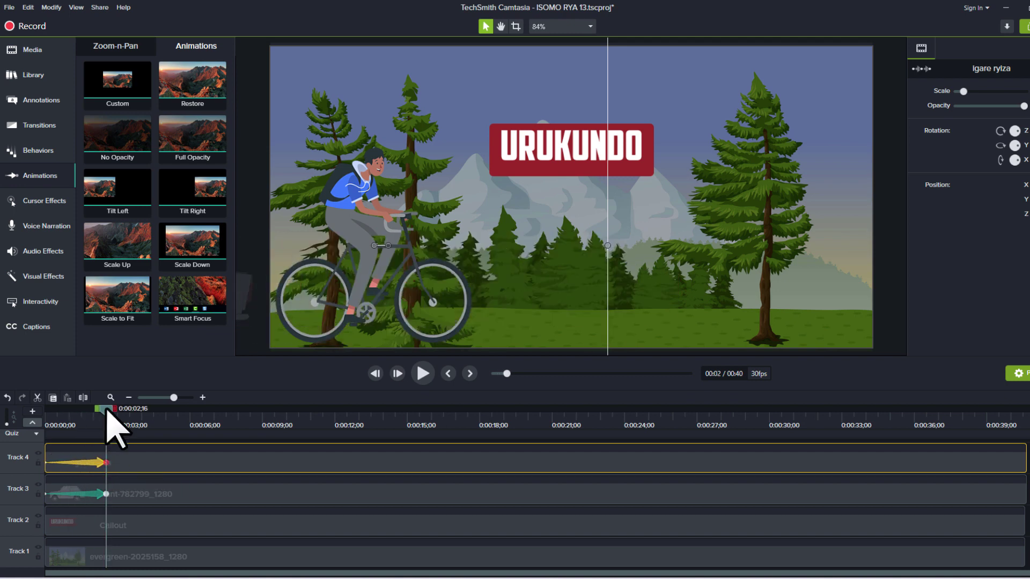
# Step: At the arrow's end, drag the cyclist off the scene's right edge, then rewind
pyautogui.moveTo(110, 423); pyautogui.dragTo(105, 414)
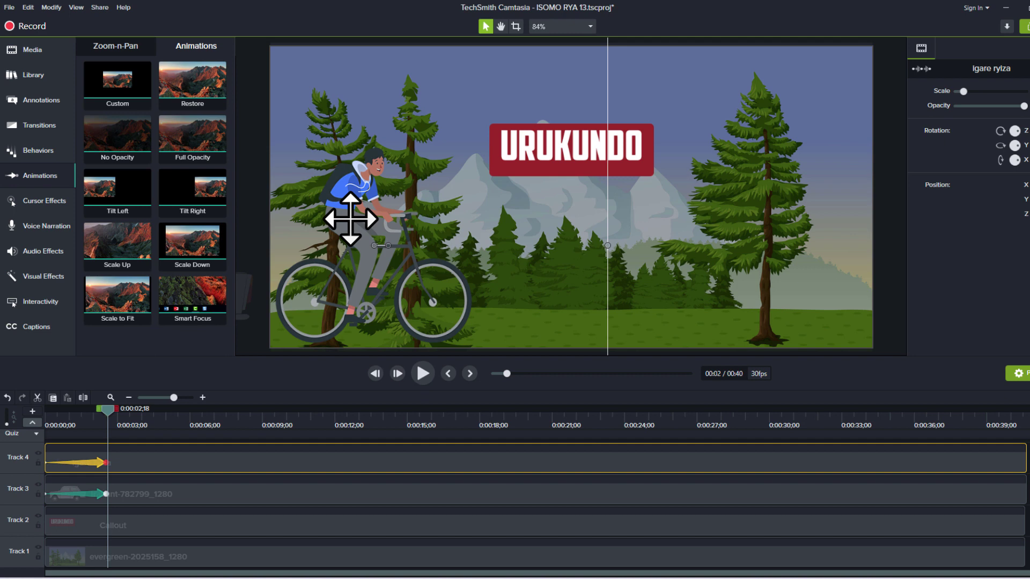
pyautogui.moveTo(350, 218); pyautogui.dragTo(484, 222)
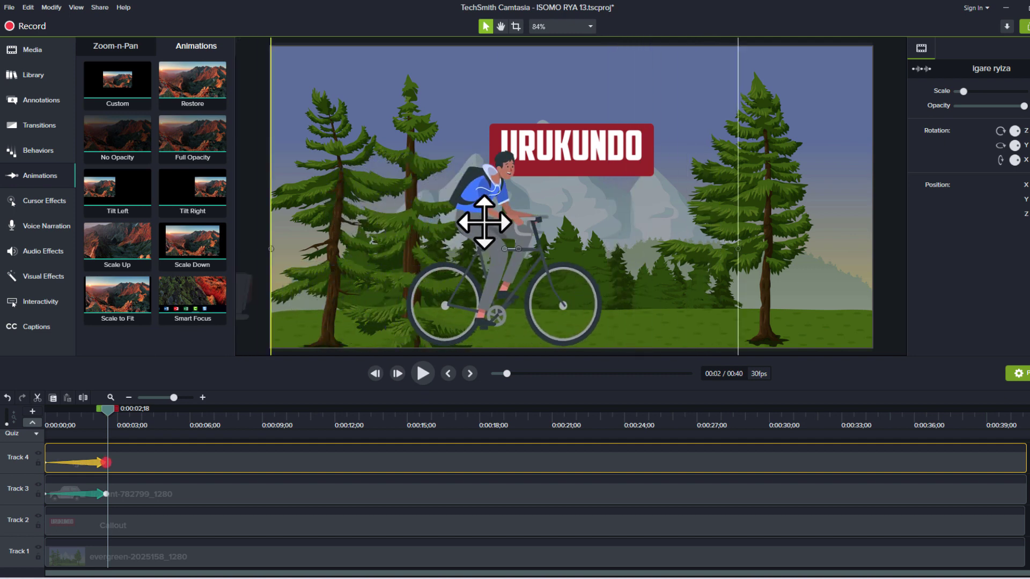
pyautogui.moveTo(484, 222); pyautogui.dragTo(954, 229)
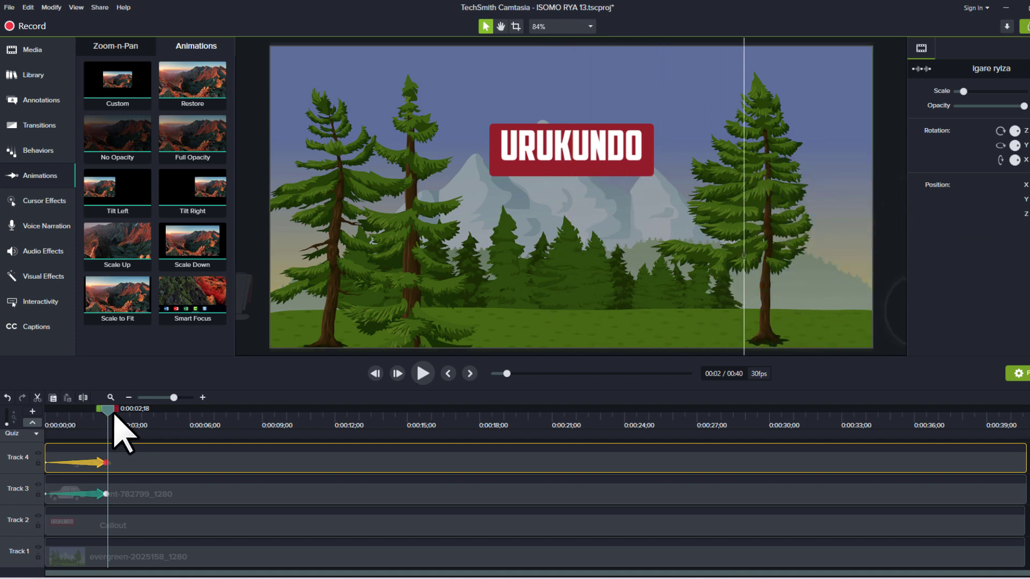
pyautogui.moveTo(108, 413); pyautogui.dragTo(21, 414)
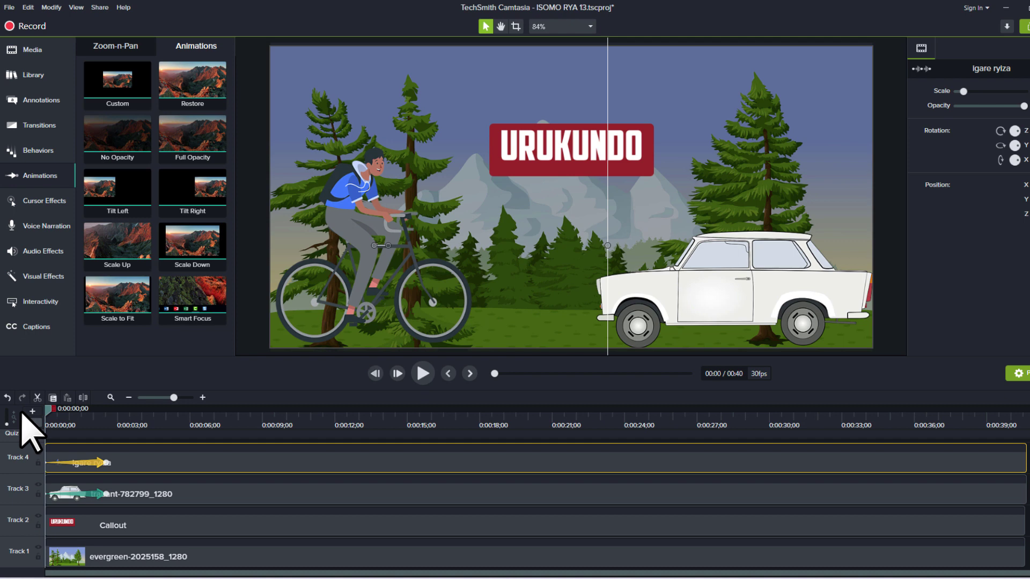
# Step: Lengthen the cyclist's animation arrow on Track 4 and preview the ride-off
pyautogui.click(423, 373)
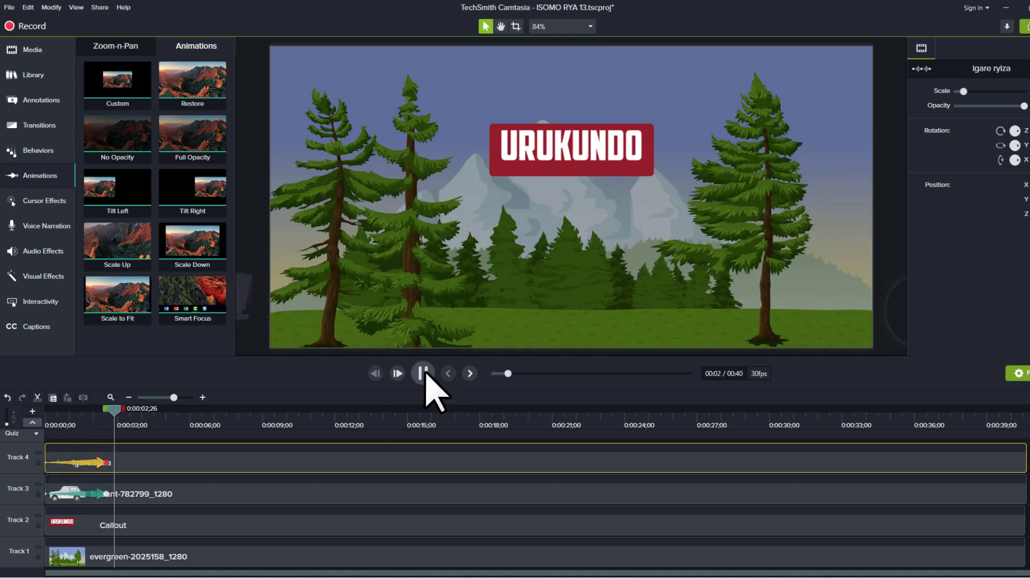
pyautogui.click(423, 373)
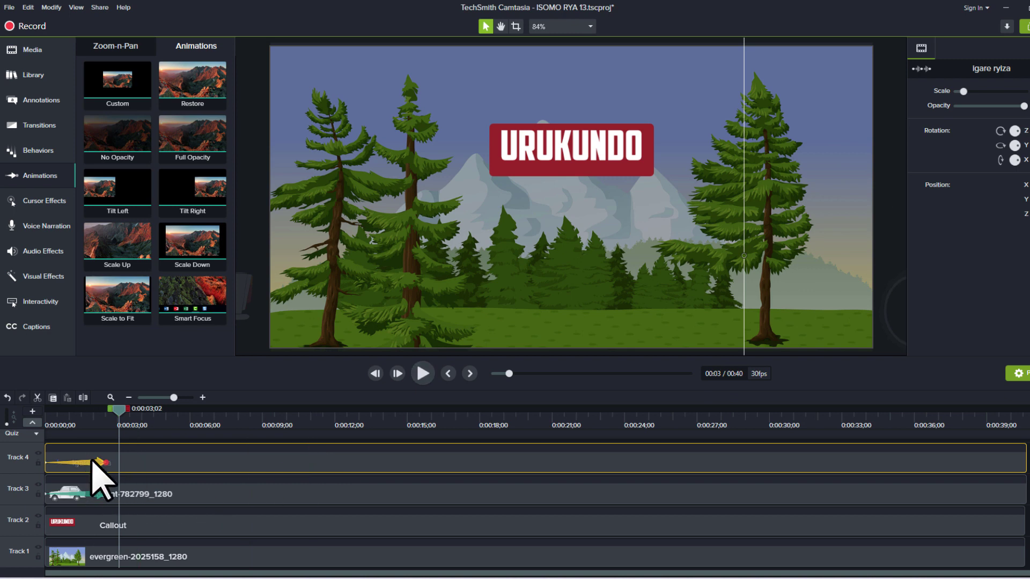
pyautogui.moveTo(88, 463); pyautogui.dragTo(154, 465)
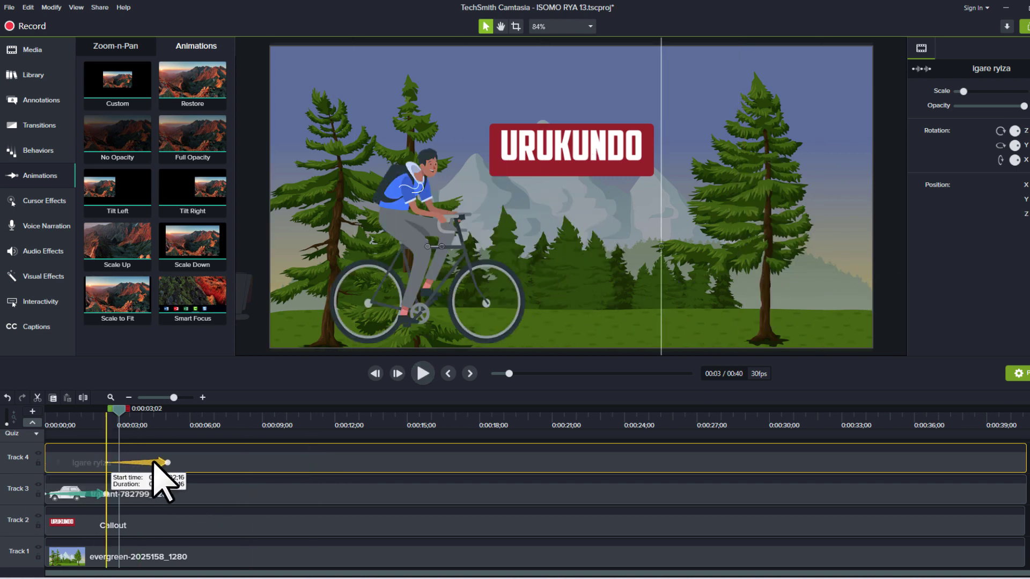
pyautogui.moveTo(119, 421); pyautogui.dragTo(46, 426)
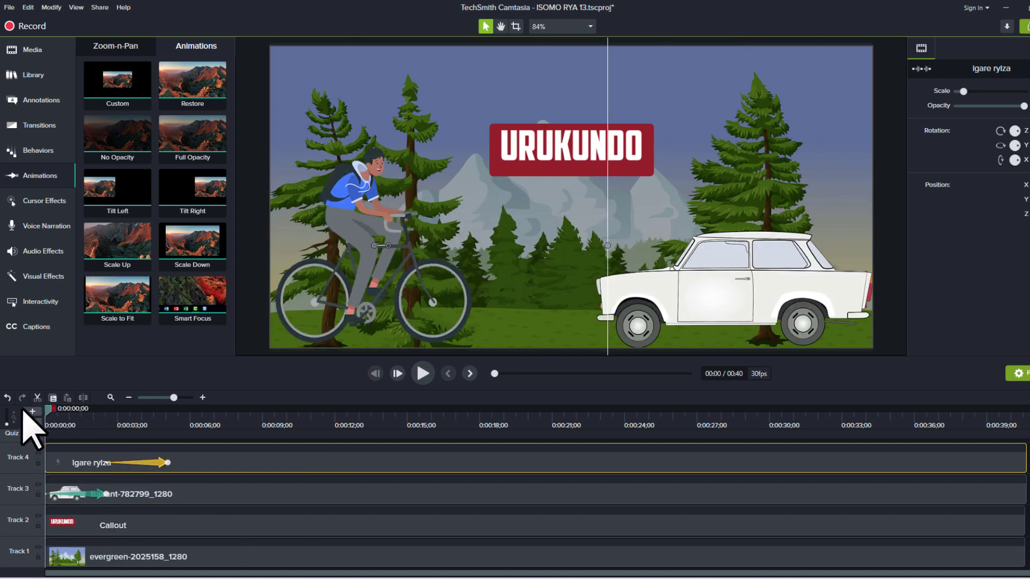
pyautogui.click(423, 374)
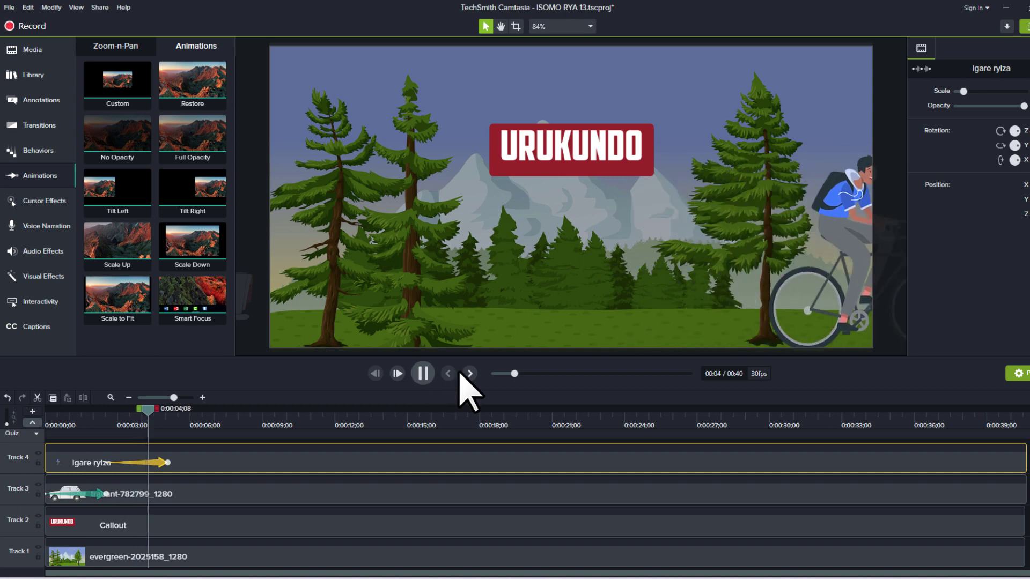
pyautogui.click(423, 374)
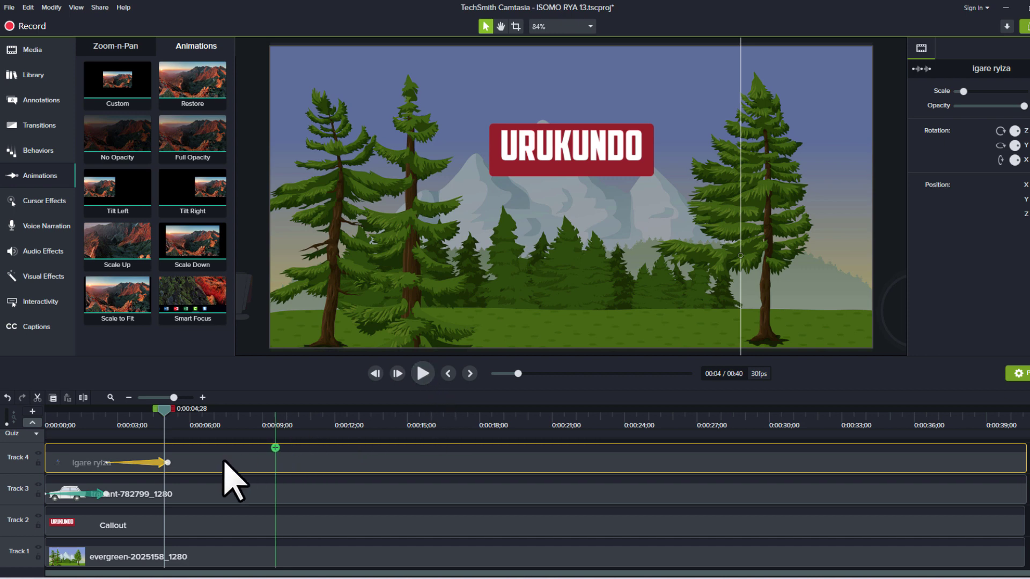
# Step: Shorten the cyclist's animation slightly and scrub through to check the timing
pyautogui.moveTo(150, 464); pyautogui.dragTo(142, 465)
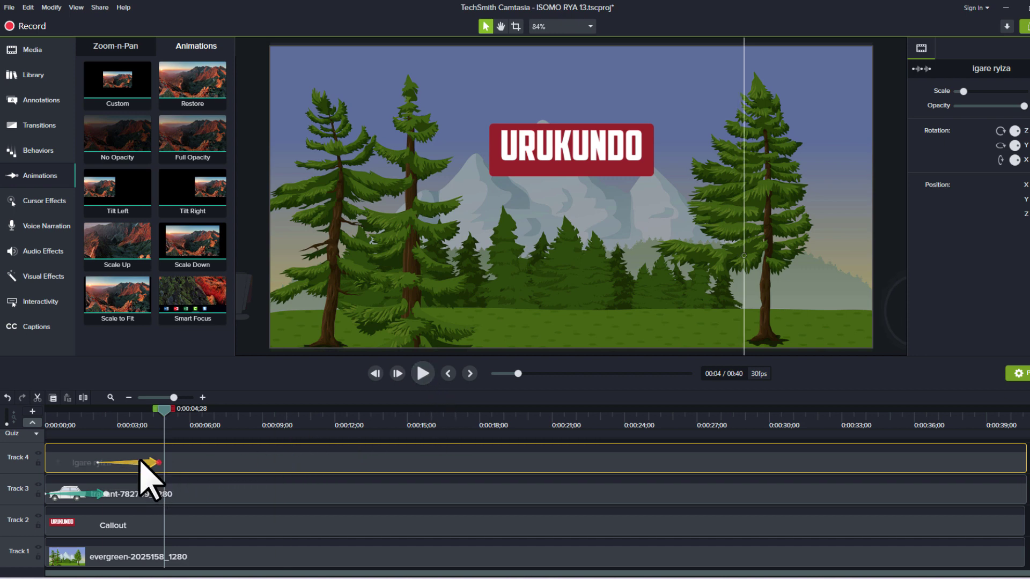
pyautogui.moveTo(138, 416)
pyautogui.mouseDown()
pyautogui.moveTo(34, 424)
pyautogui.moveTo(124, 424)
pyautogui.moveTo(128, 414)
pyautogui.moveTo(50, 421)
pyautogui.mouseUp()
pyautogui.click(95, 495)
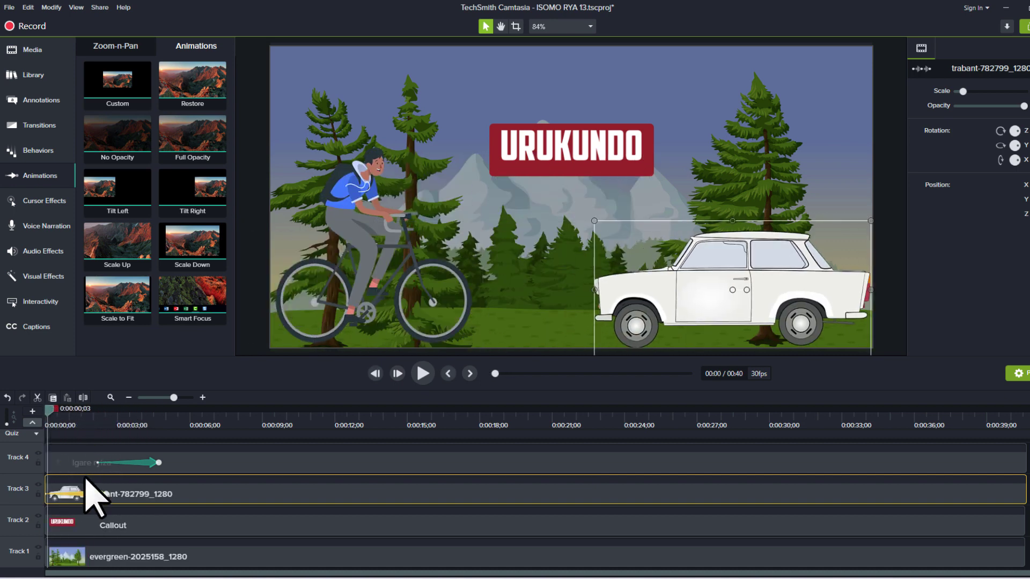
pyautogui.click(96, 496)
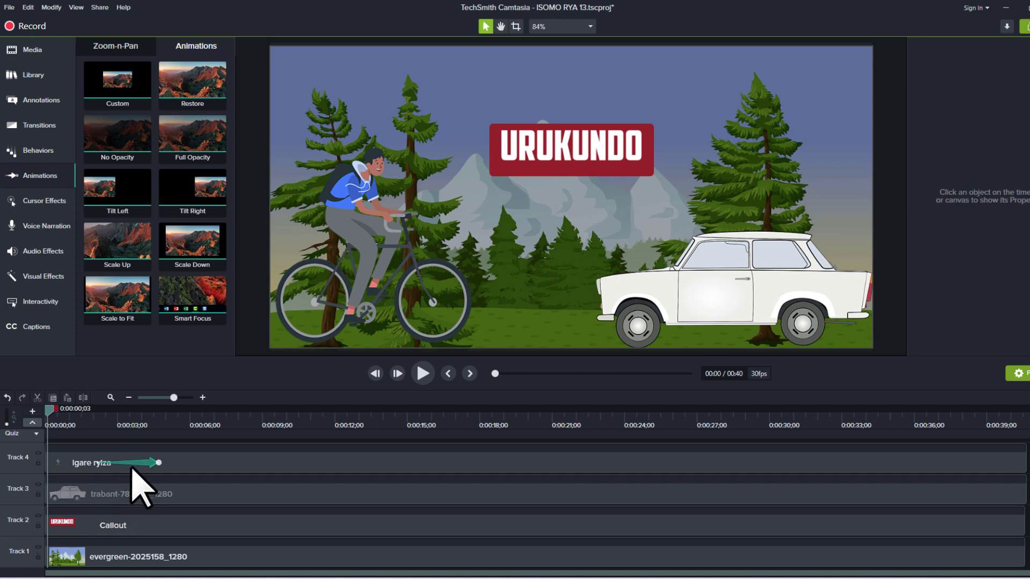
pyautogui.moveTo(138, 460); pyautogui.dragTo(138, 464)
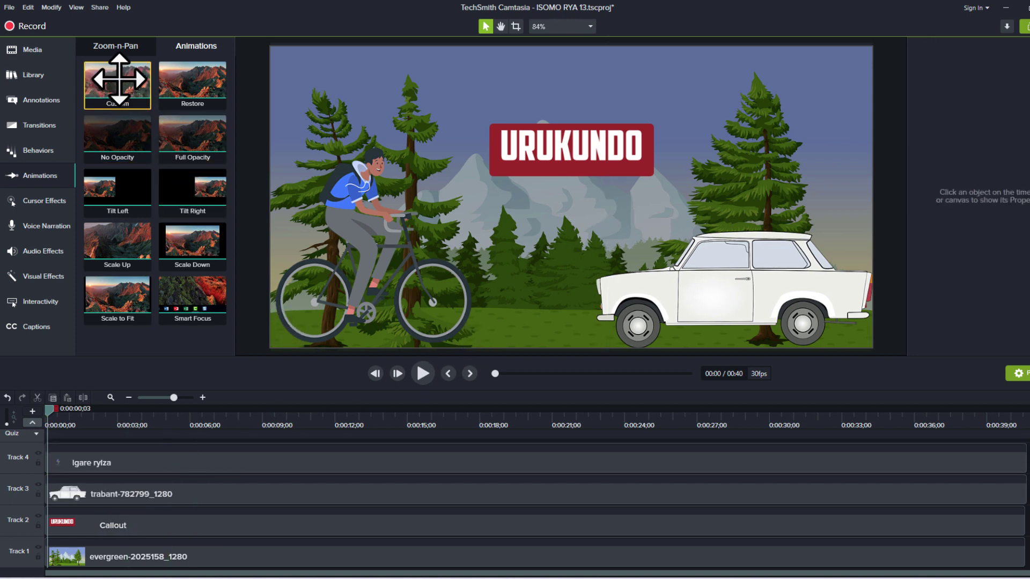
# Step: Add a new custom animation to the car clip, lengthen it, and set the playhead near 0:03
pyautogui.moveTo(115, 87); pyautogui.dragTo(58, 492)
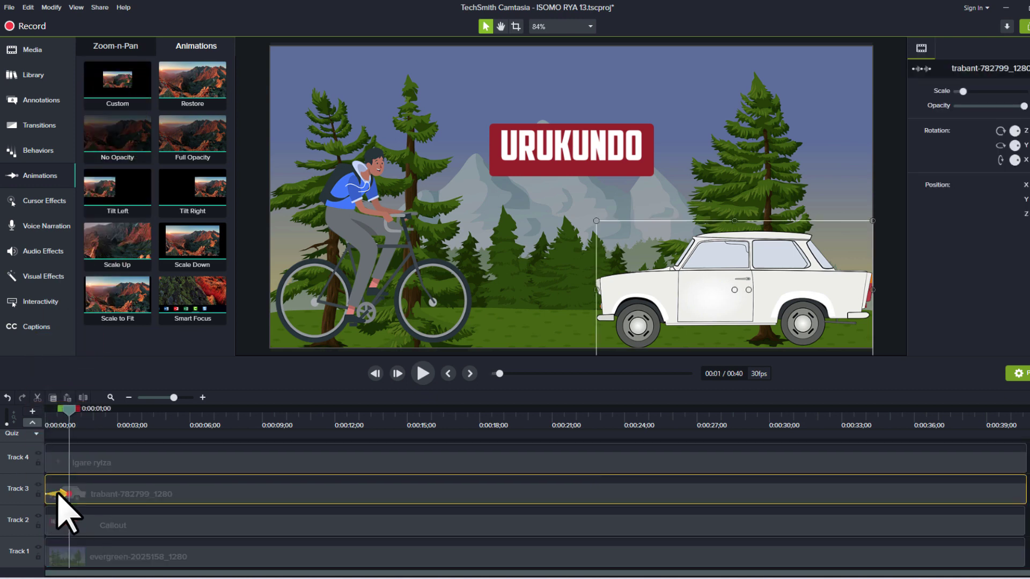
pyautogui.moveTo(69, 420); pyautogui.dragTo(88, 420)
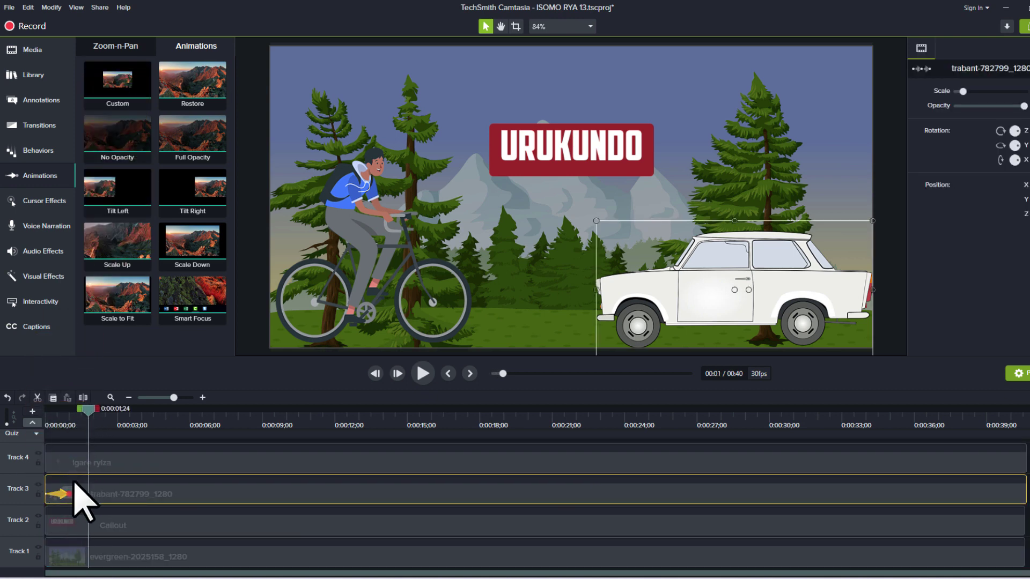
pyautogui.moveTo(71, 492); pyautogui.dragTo(115, 492)
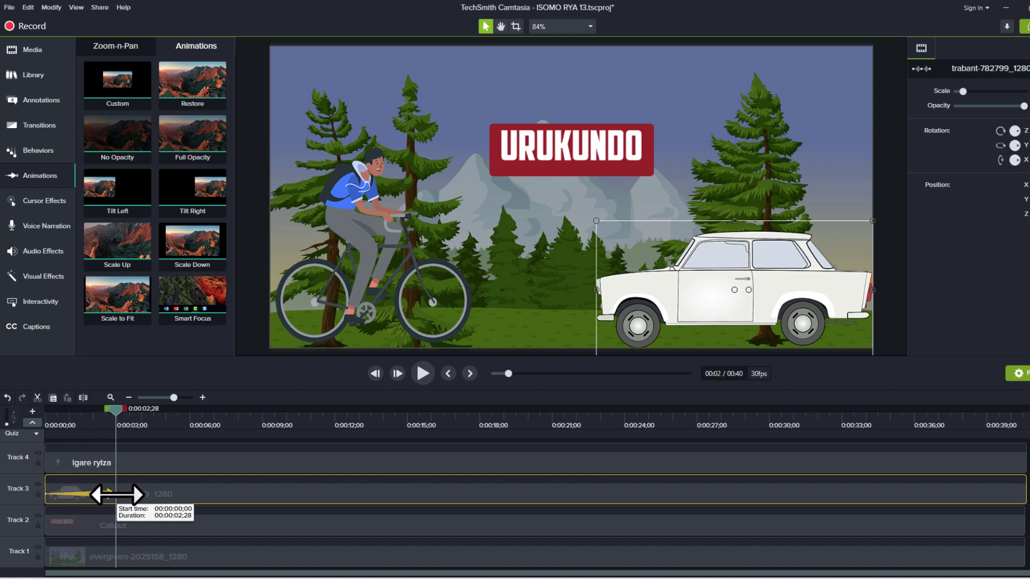
pyautogui.click(127, 423)
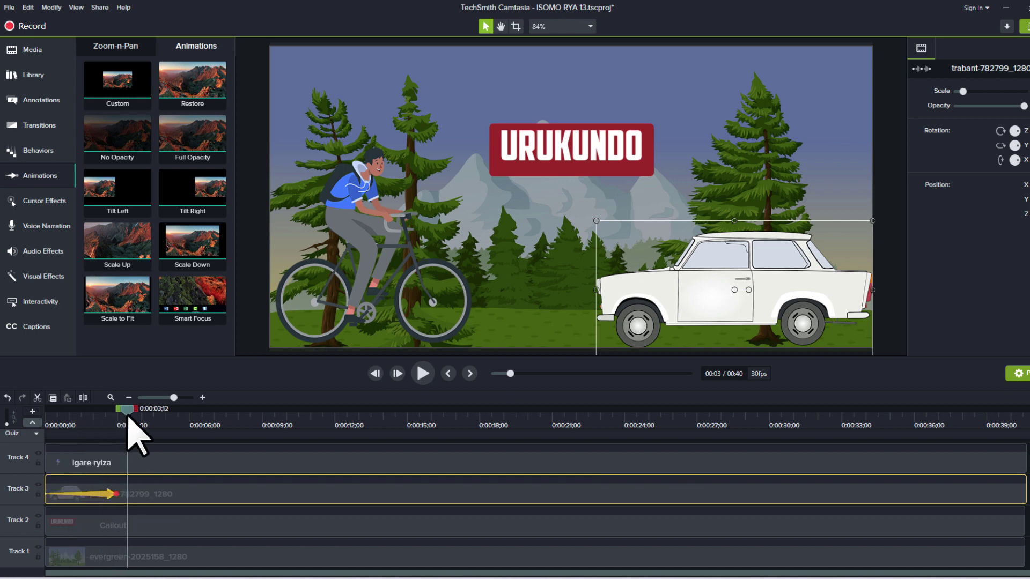
pyautogui.click(80, 422)
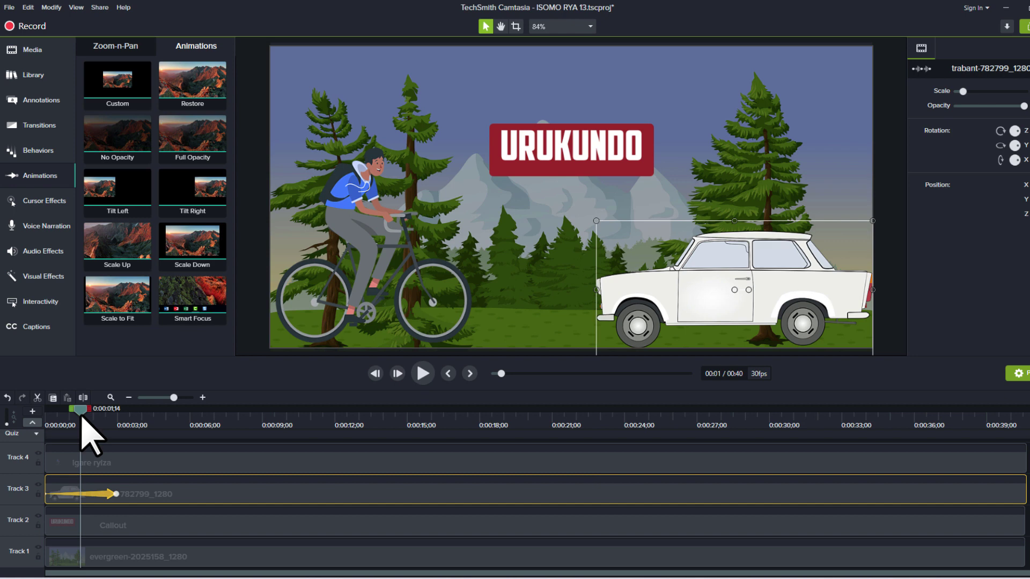
pyautogui.moveTo(80, 422); pyautogui.dragTo(132, 423)
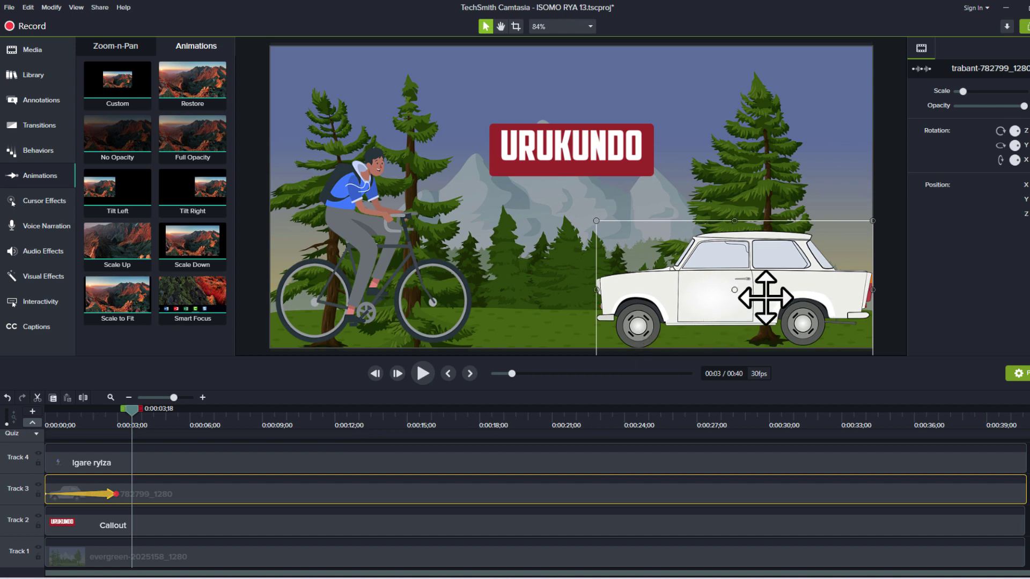
# Step: Move the car up past the top of the frame, then play it back from 0:00
pyautogui.moveTo(767, 294); pyautogui.dragTo(751, 2)
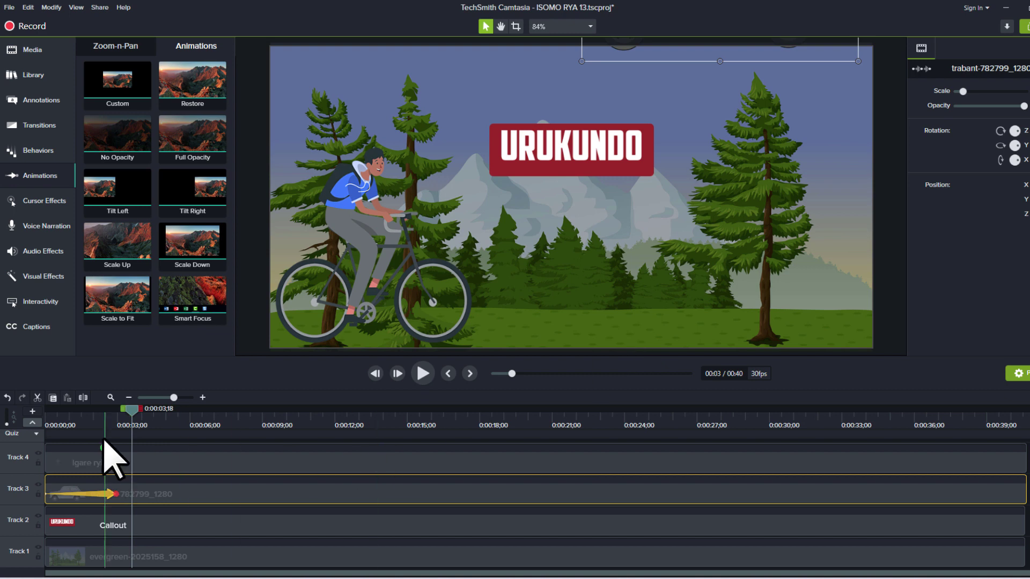
pyautogui.moveTo(133, 421); pyautogui.dragTo(16, 424)
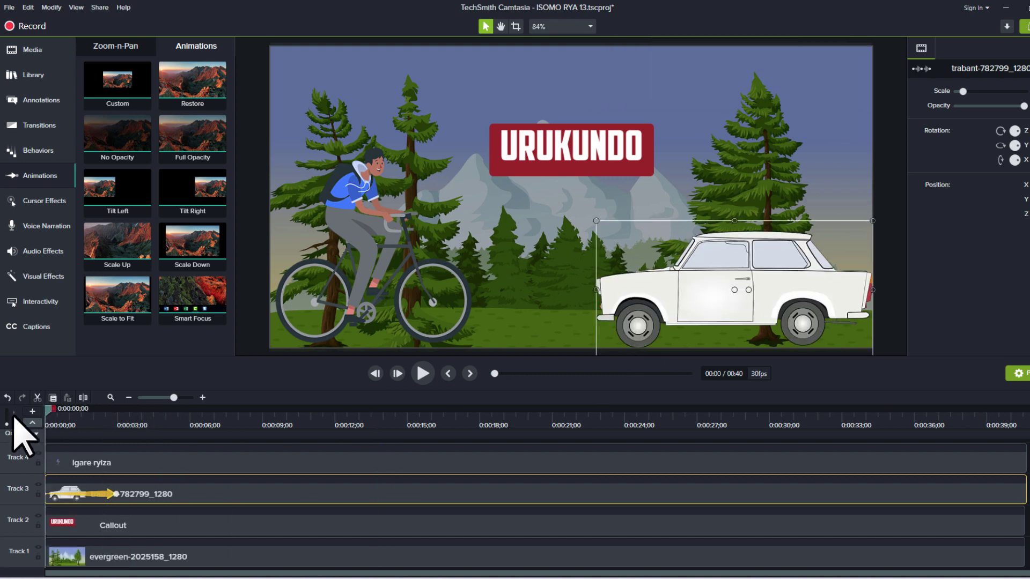
pyautogui.click(424, 372)
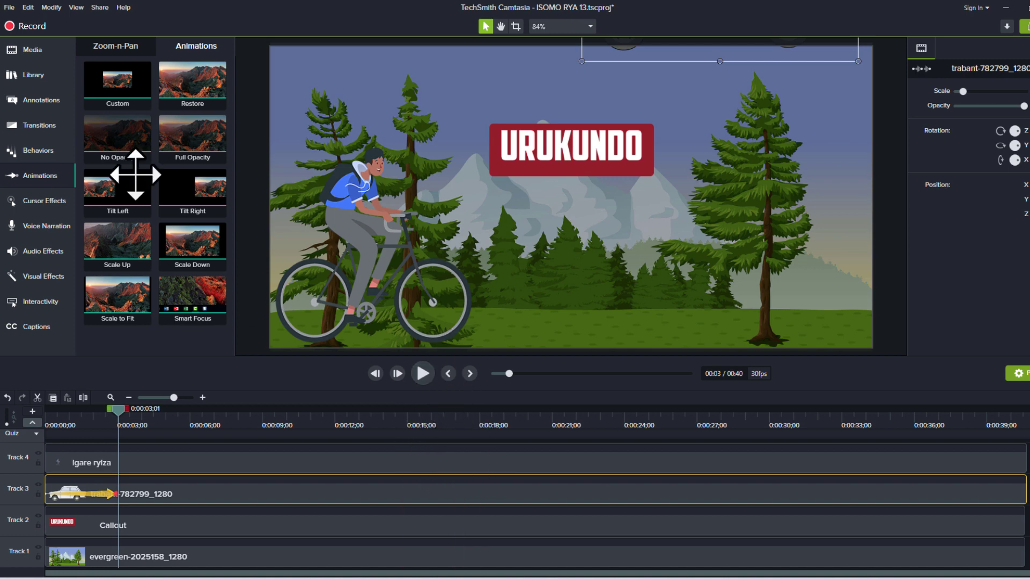
pyautogui.click(8, 7)
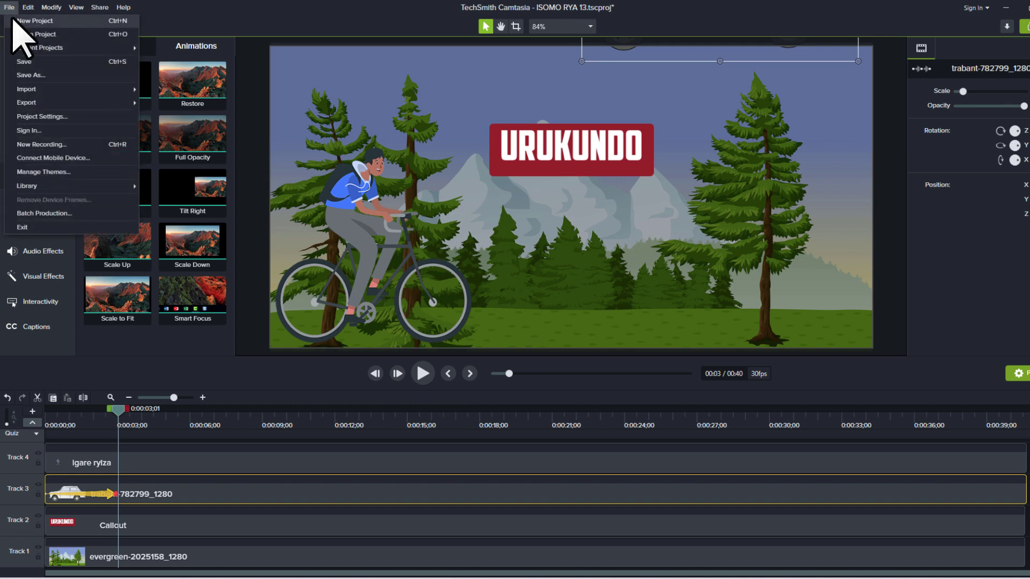
# Step: Set custom Project Settings dimensions to width 1080 and height 1920, then apply
pyautogui.click(51, 117)
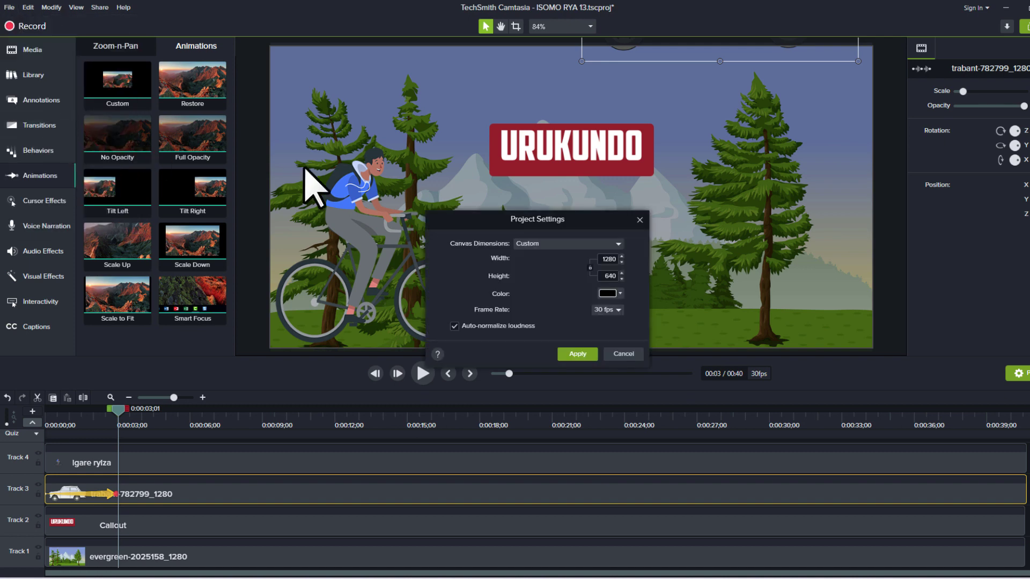
pyautogui.click(618, 242)
pyautogui.click(545, 437)
pyautogui.doubleClick(609, 259)
pyautogui.write('13')
pyautogui.write('80')
pyautogui.click(610, 276)
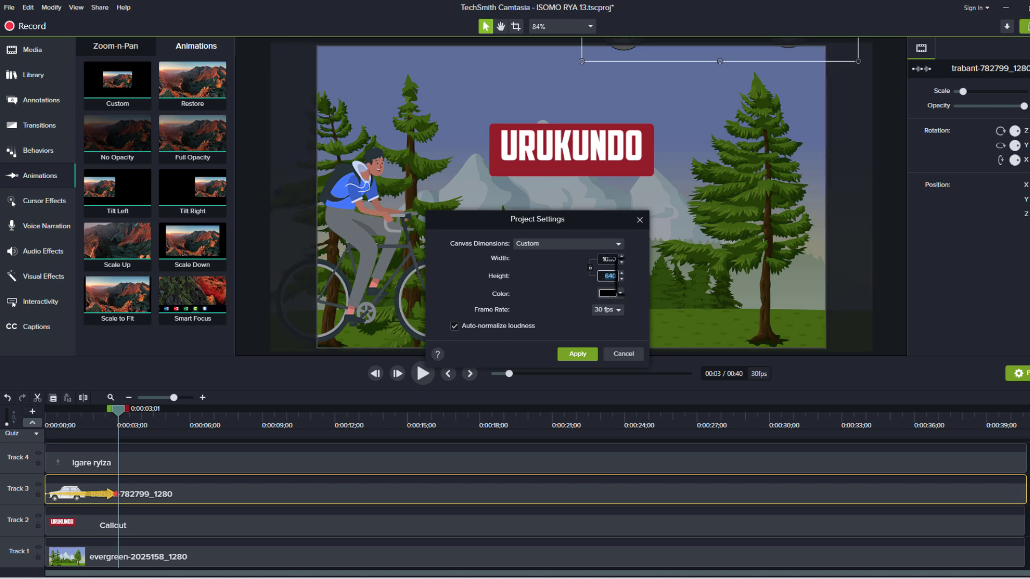
pyautogui.write('1920')
pyautogui.click(577, 354)
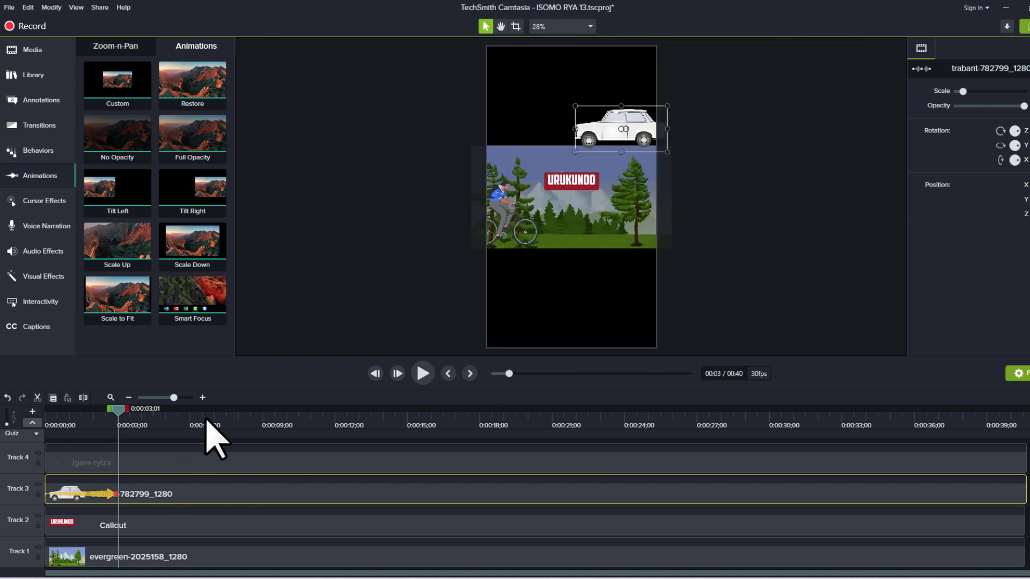
# Step: Enlarge the timeline, select all clips on Tracks 1–4, and delete them
pyautogui.moveTo(269, 363); pyautogui.dragTo(274, 256)
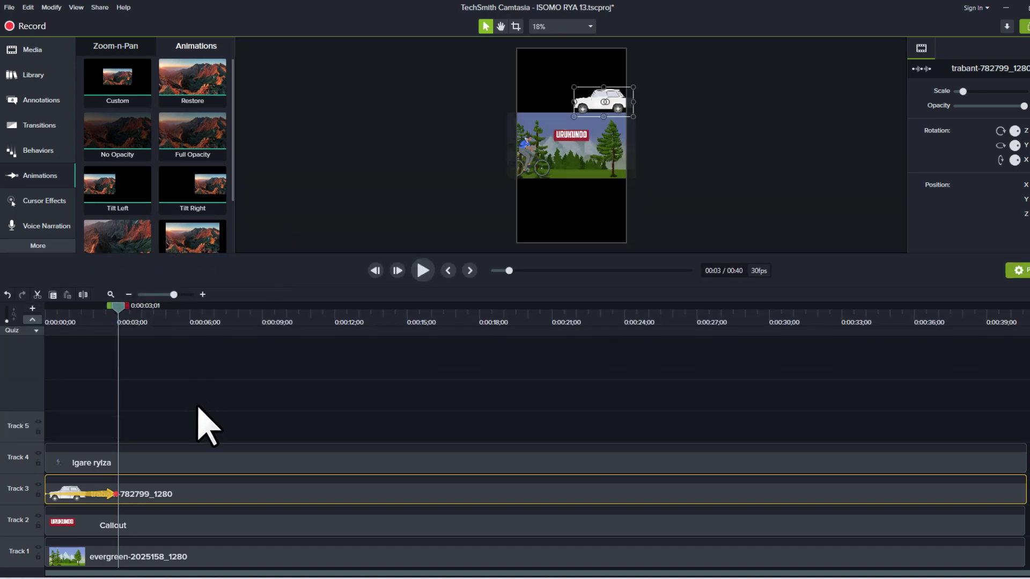
pyautogui.moveTo(212, 405); pyautogui.dragTo(227, 561)
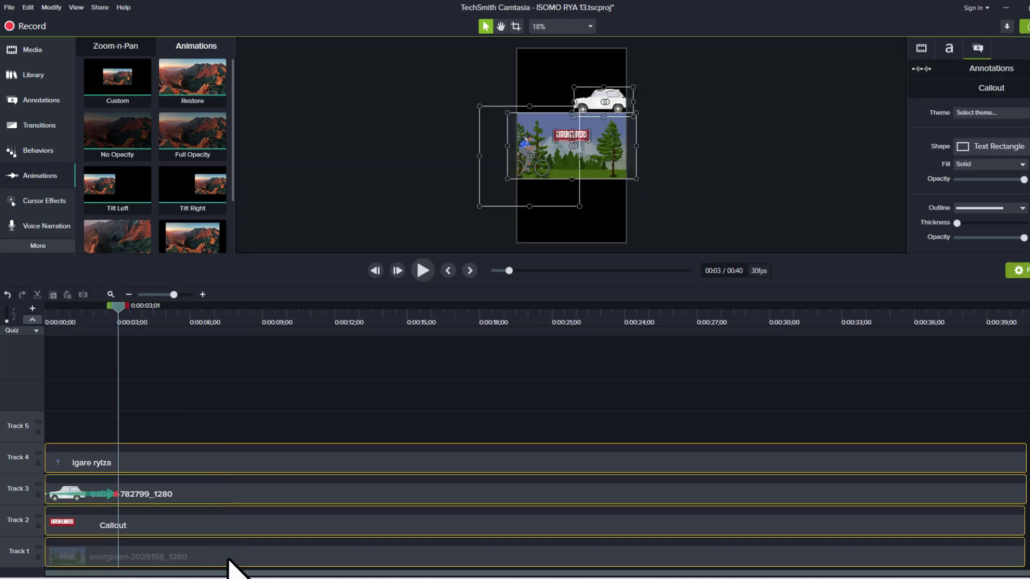
pyautogui.press('Delete')
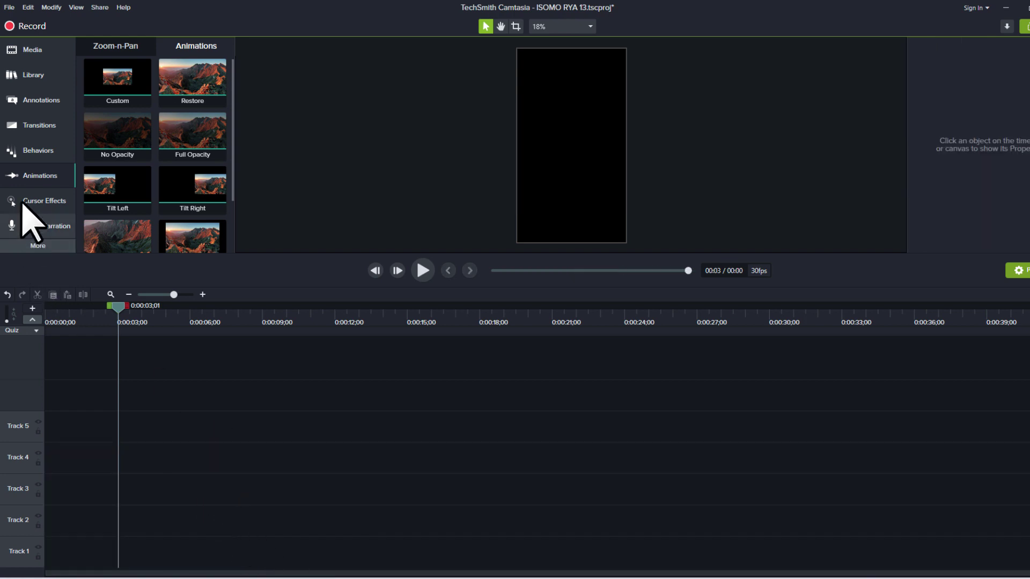
# Step: Add a white text-rectangle callout to Track 1, extend it to 0:15, and delete its 'ABC' text
pyautogui.click(30, 125)
pyautogui.click(21, 101)
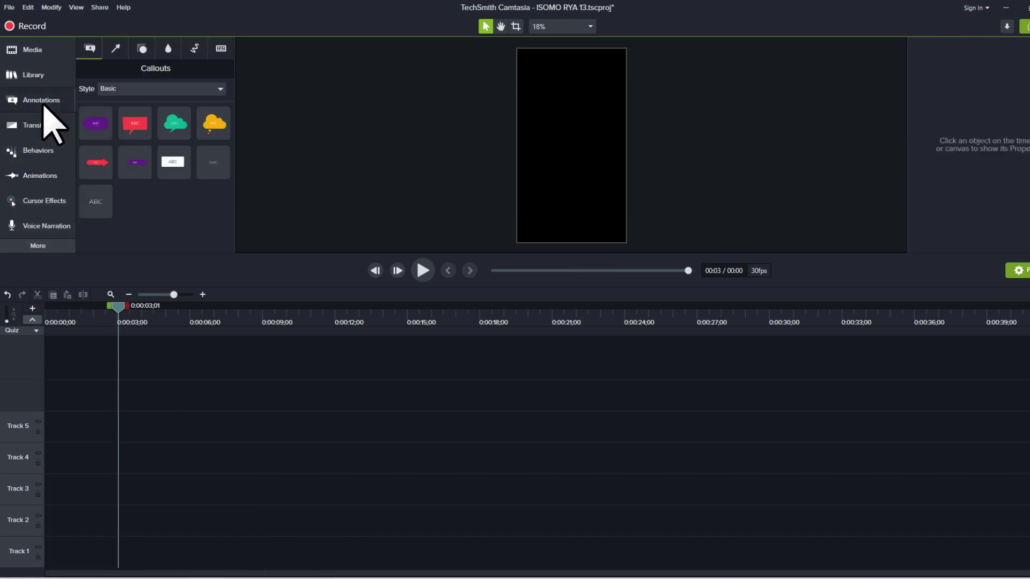
pyautogui.moveTo(167, 166); pyautogui.dragTo(21, 557)
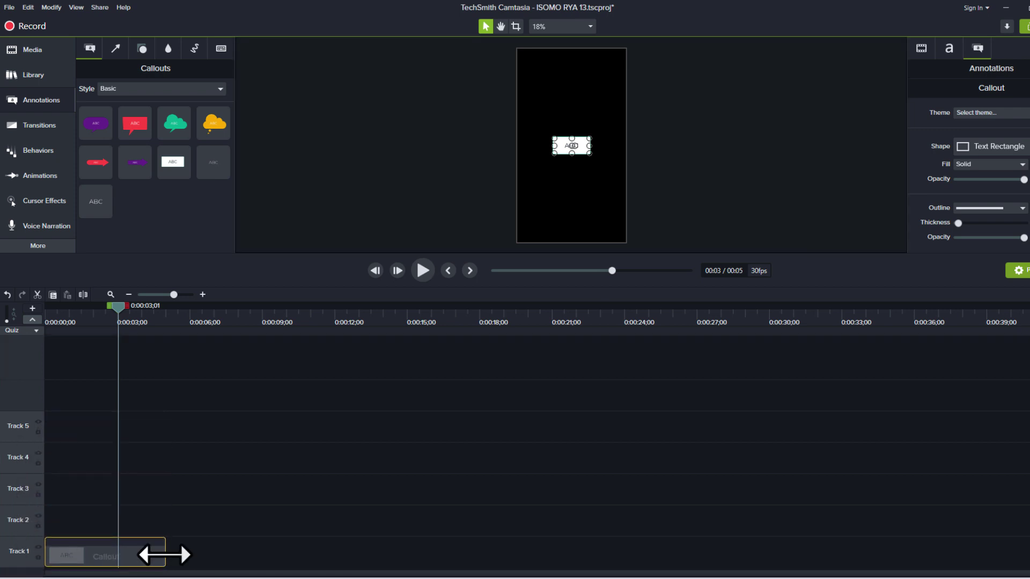
pyautogui.moveTo(165, 555); pyautogui.dragTo(414, 555)
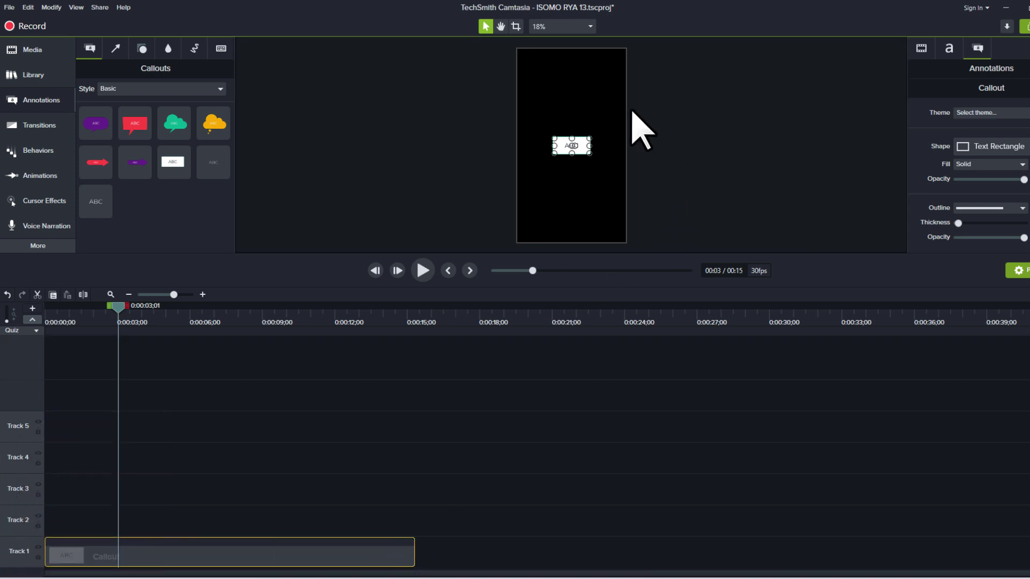
pyautogui.doubleClick(569, 144)
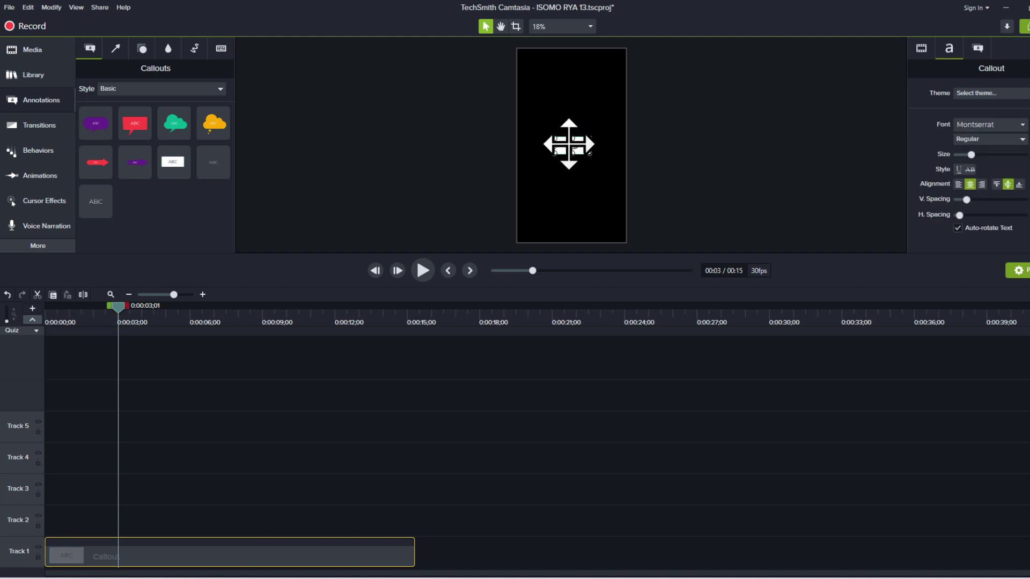
pyautogui.press('BackSpace')
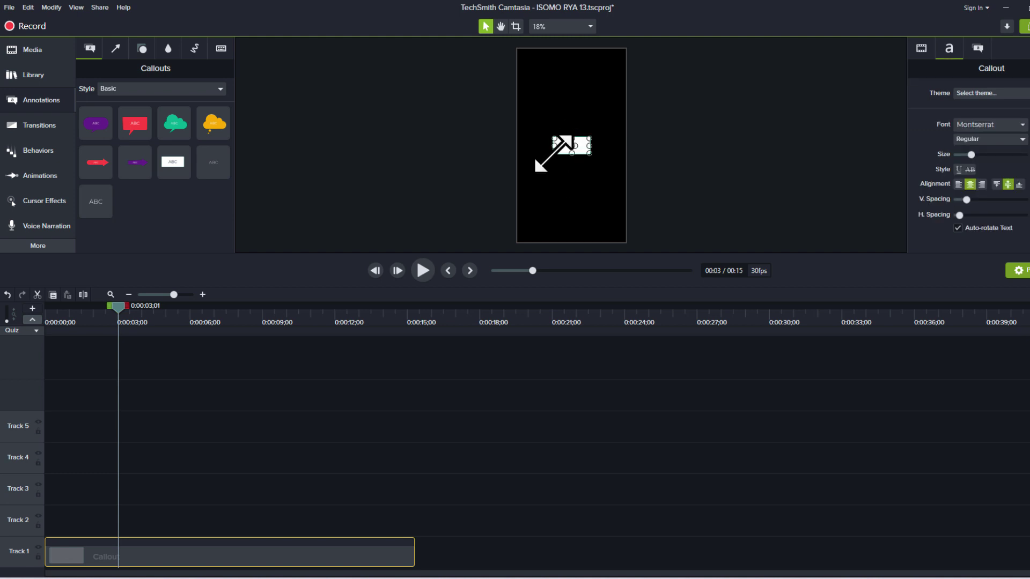
# Step: Resize the white callout to cover the entire portrait canvas
pyautogui.moveTo(555, 153); pyautogui.dragTo(448, 274)
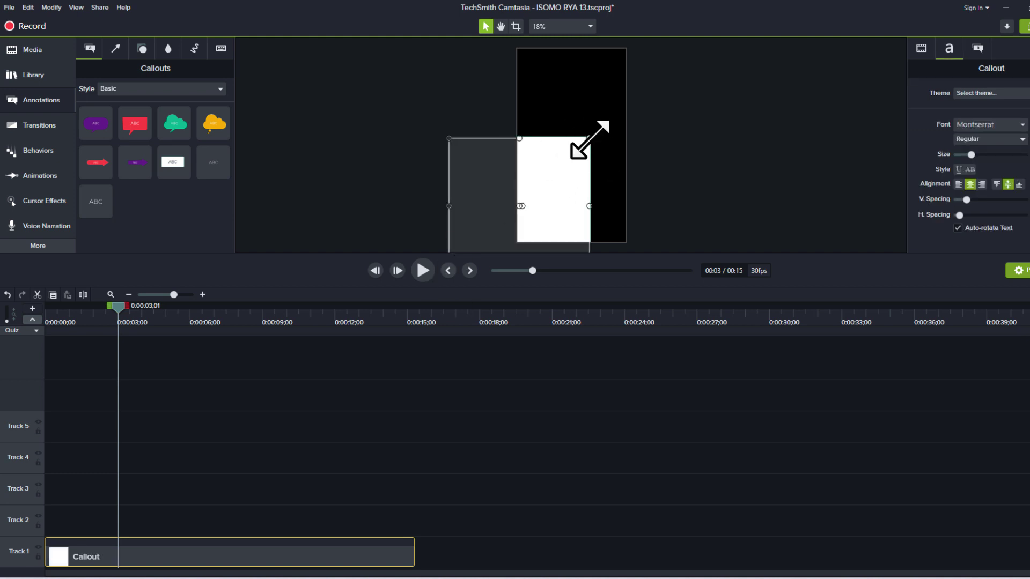
pyautogui.moveTo(590, 140); pyautogui.dragTo(694, 35)
pyautogui.click(575, 444)
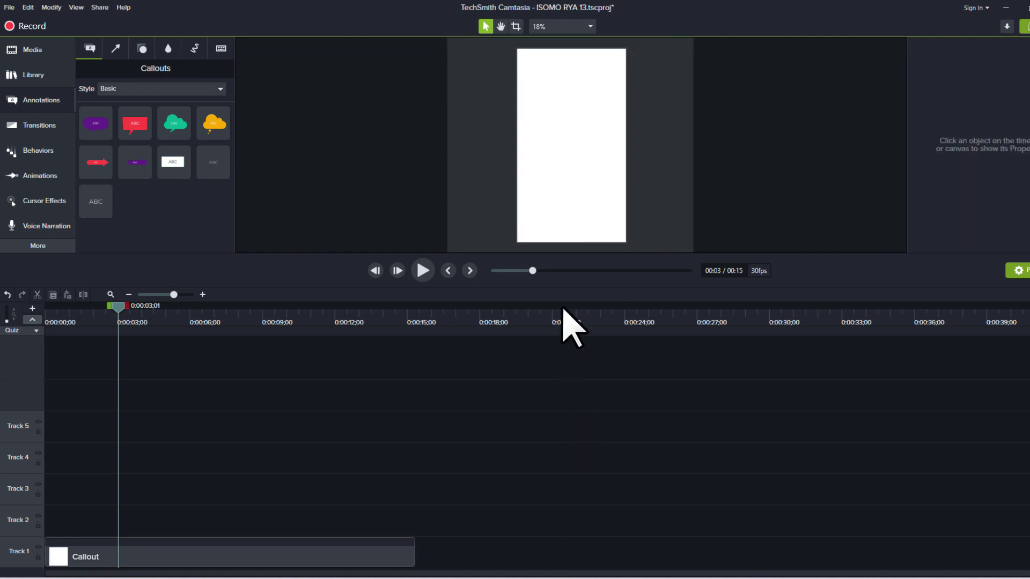
pyautogui.moveTo(568, 270); pyautogui.dragTo(569, 339)
# Step: Add the stacked shirts, jeans and red hoodie images from the Media Bin to the timeline
pyautogui.click(54, 54)
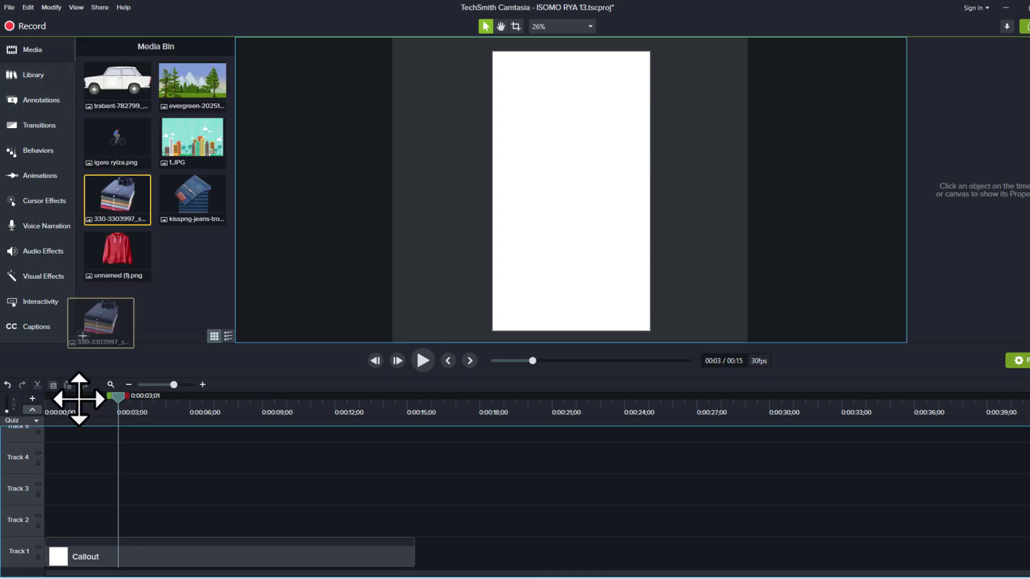
pyautogui.moveTo(123, 203); pyautogui.dragTo(70, 526)
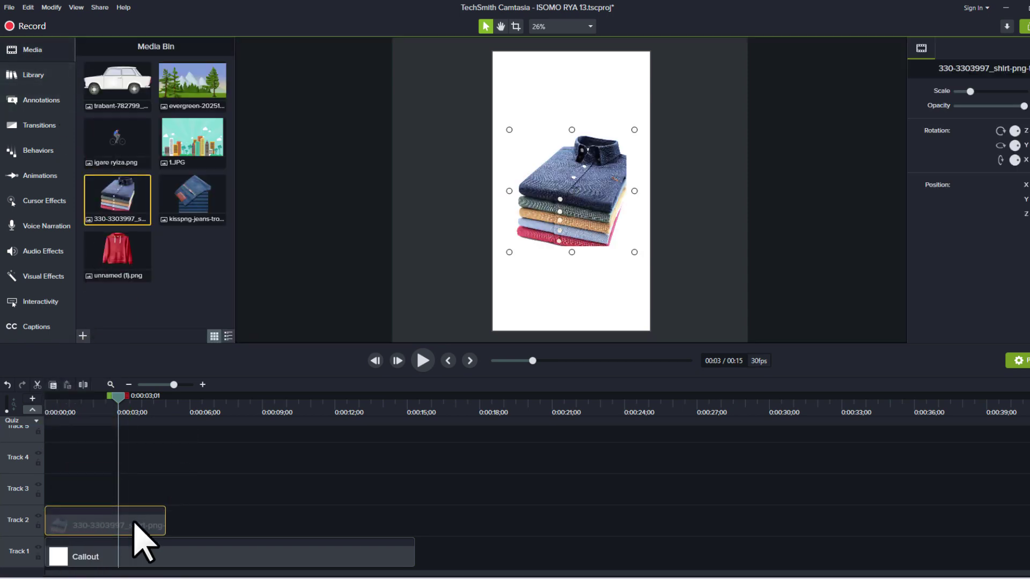
pyautogui.moveTo(194, 201); pyautogui.dragTo(192, 528)
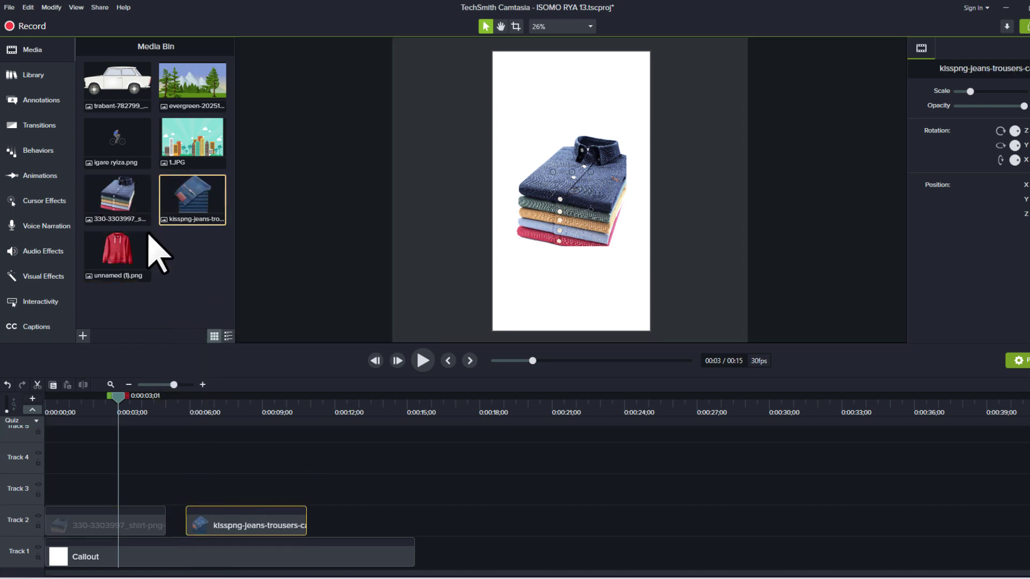
pyautogui.moveTo(117, 252); pyautogui.dragTo(323, 517)
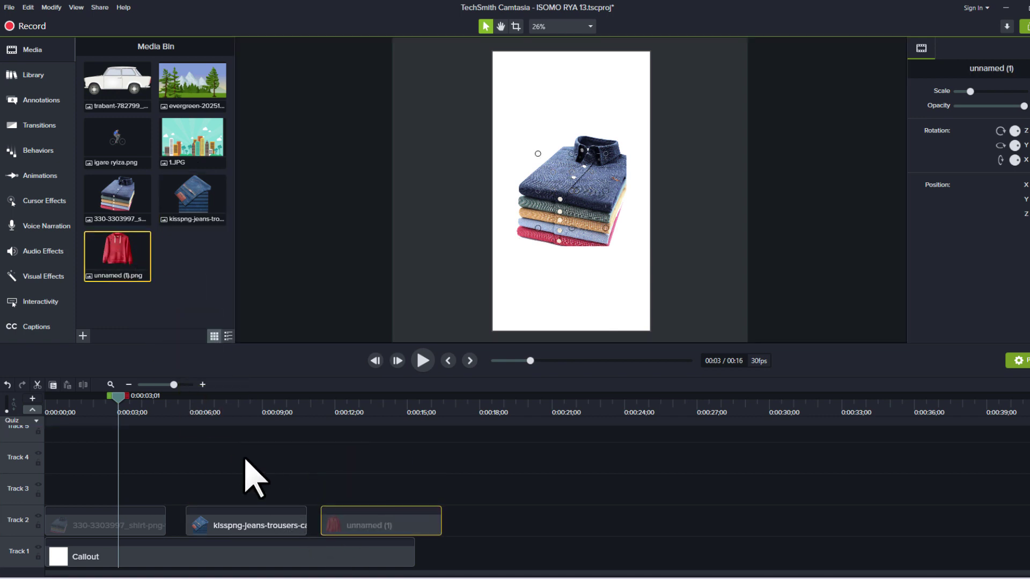
# Step: Order Track 2's clips: hoodie at 0:00, shirts at about 0:08, jeans at about 0:15
pyautogui.click(224, 412)
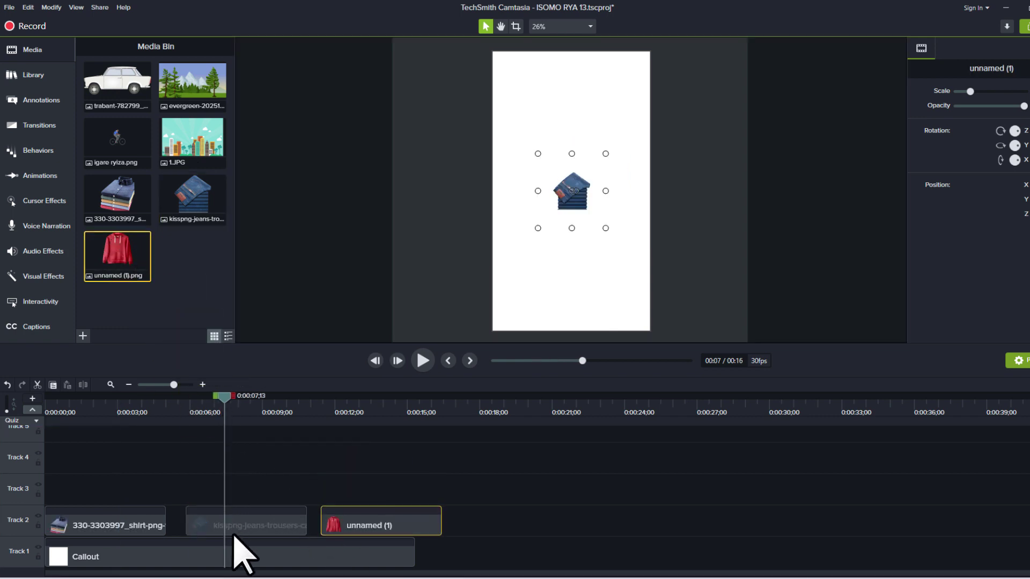
pyautogui.click(385, 408)
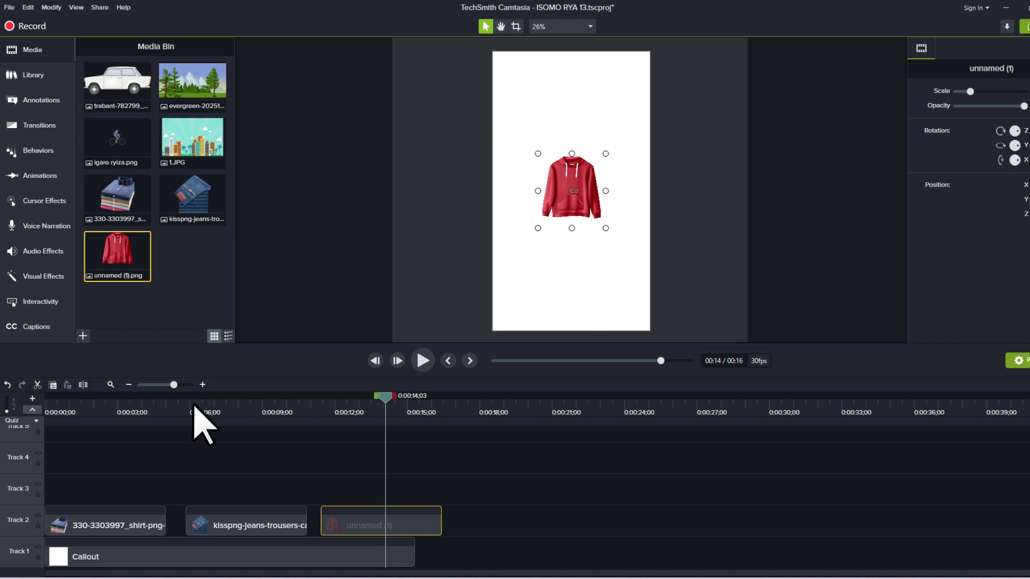
pyautogui.moveTo(382, 539)
pyautogui.mouseDown()
pyautogui.moveTo(172, 432)
pyautogui.moveTo(128, 467)
pyautogui.mouseUp()
pyautogui.moveTo(219, 525); pyautogui.dragTo(438, 529)
pyautogui.moveTo(131, 528); pyautogui.dragTo(326, 528)
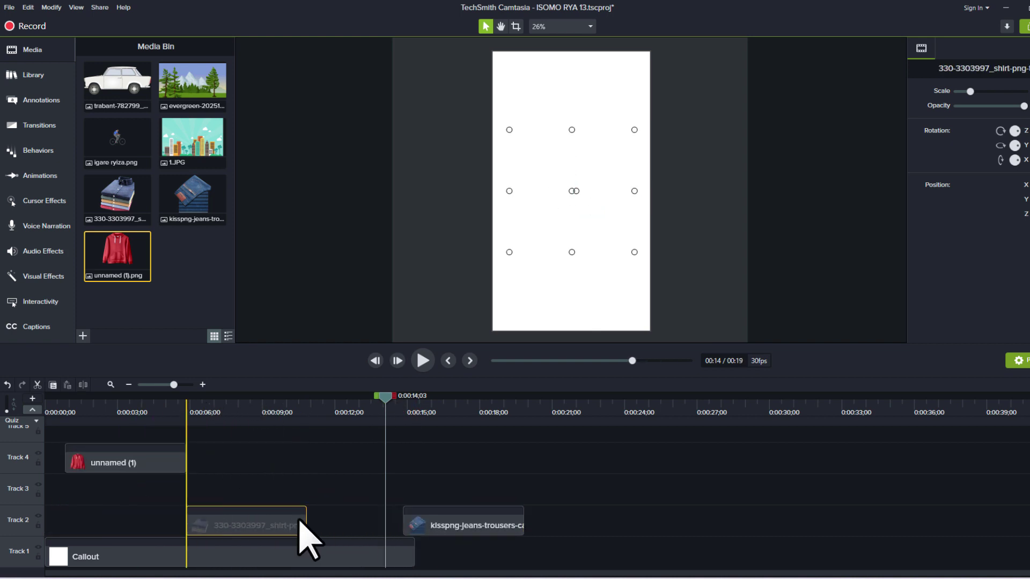
pyautogui.moveTo(125, 462); pyautogui.dragTo(104, 526)
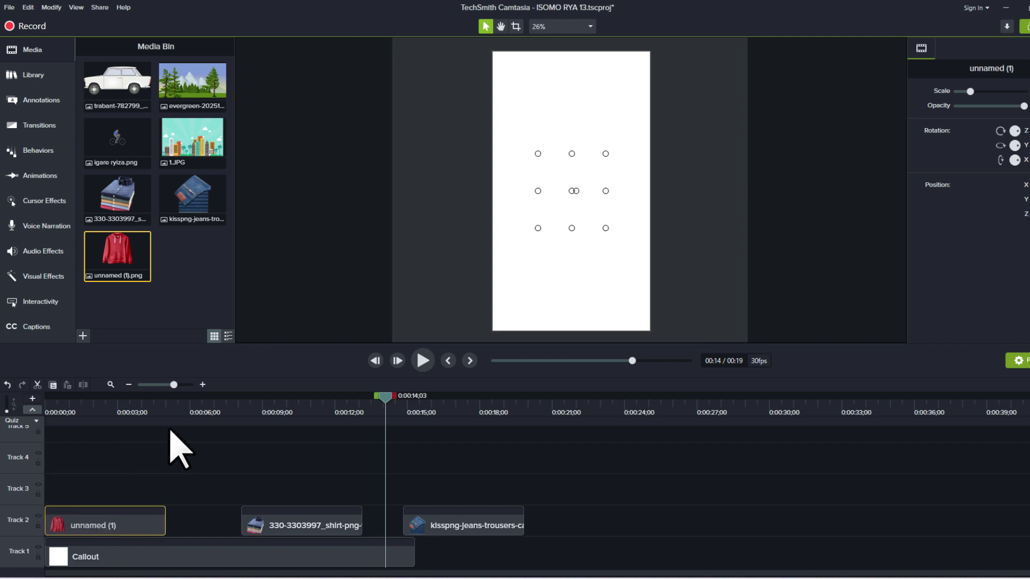
# Step: Enlarge the red hoodie and place it just beyond the canvas's right edge near 0:01
pyautogui.click(90, 411)
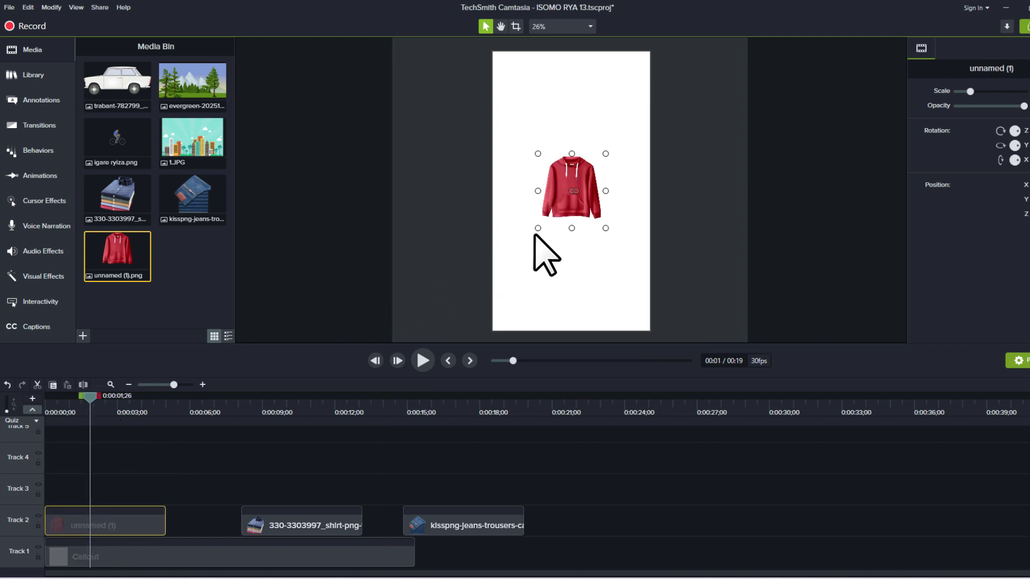
pyautogui.moveTo(537, 229); pyautogui.dragTo(517, 285)
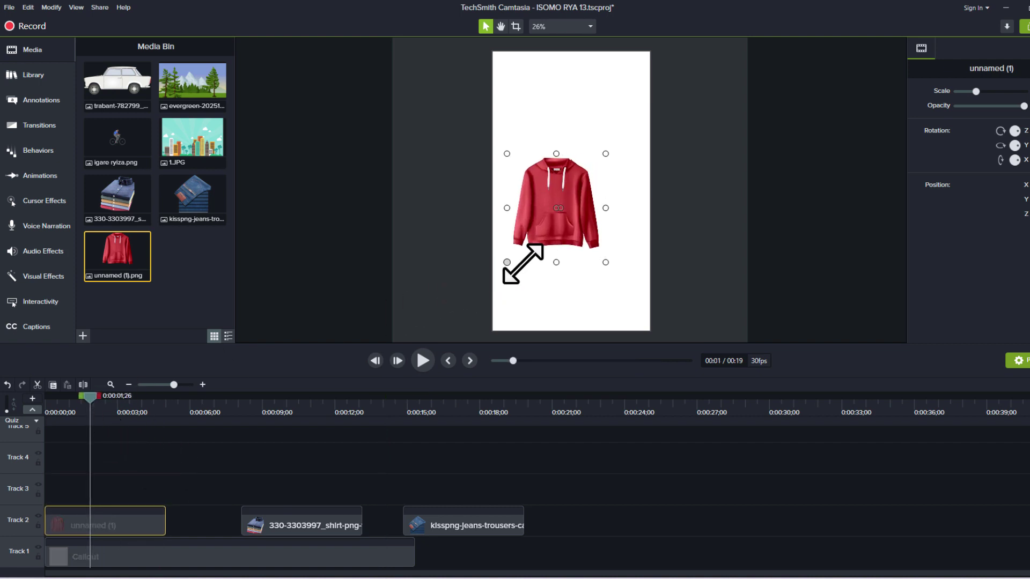
pyautogui.moveTo(558, 252)
pyautogui.mouseDown()
pyautogui.moveTo(584, 236)
pyautogui.moveTo(586, 221)
pyautogui.mouseUp()
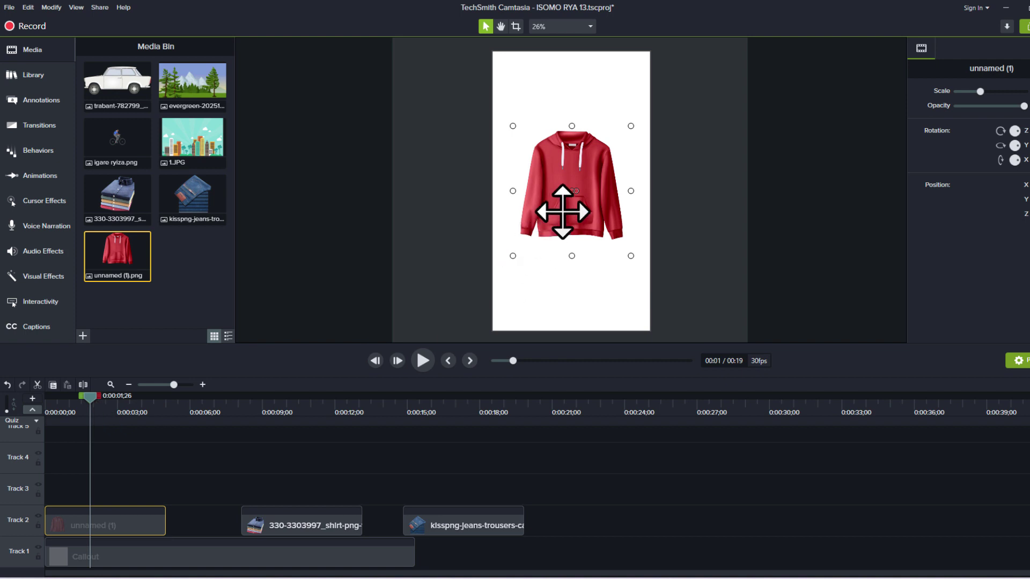
pyautogui.moveTo(590, 212)
pyautogui.mouseDown()
pyautogui.moveTo(676, 212)
pyautogui.moveTo(567, 207)
pyautogui.mouseUp()
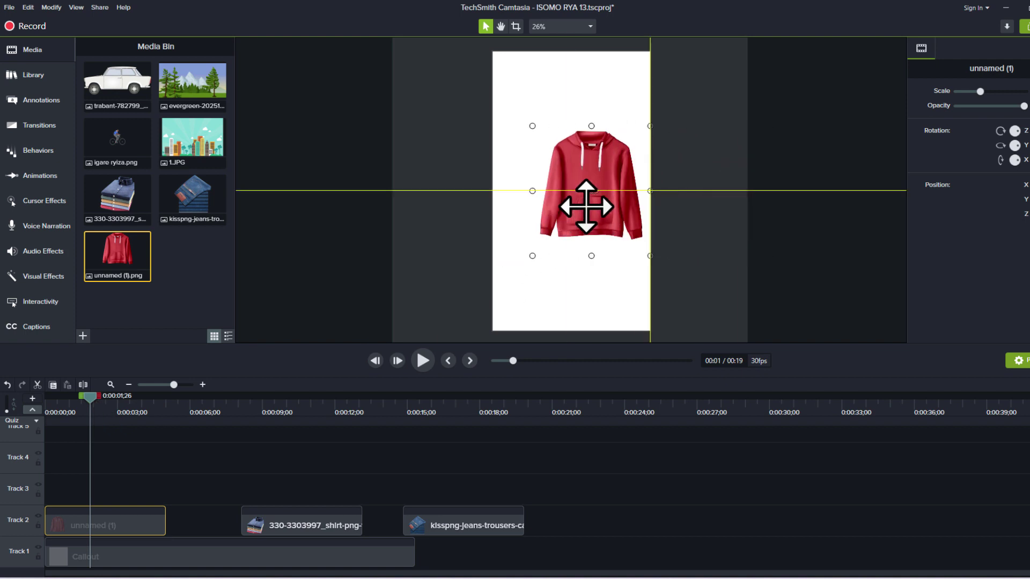
pyautogui.moveTo(568, 206); pyautogui.dragTo(563, 217)
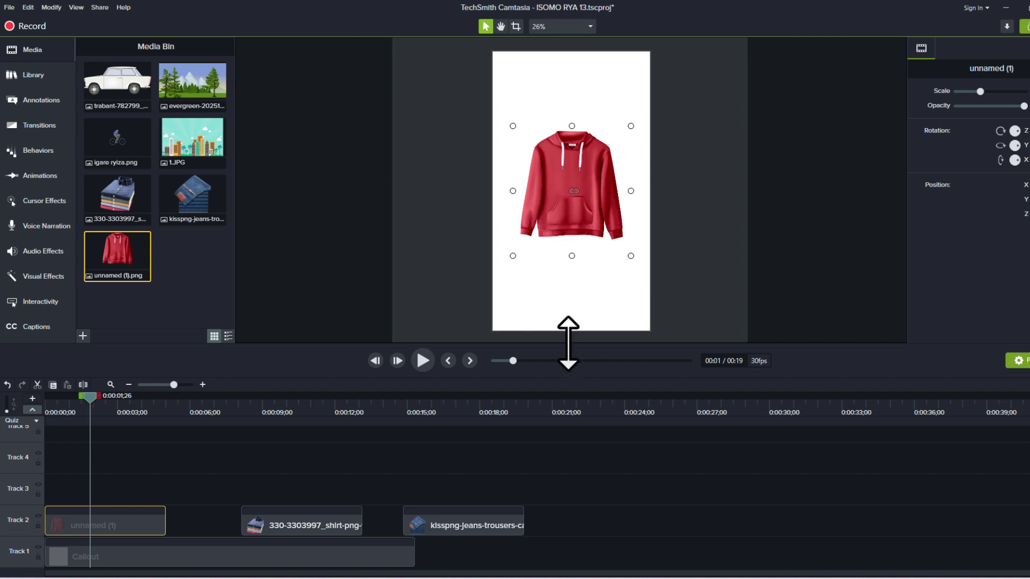
pyautogui.moveTo(566, 344); pyautogui.dragTo(565, 392)
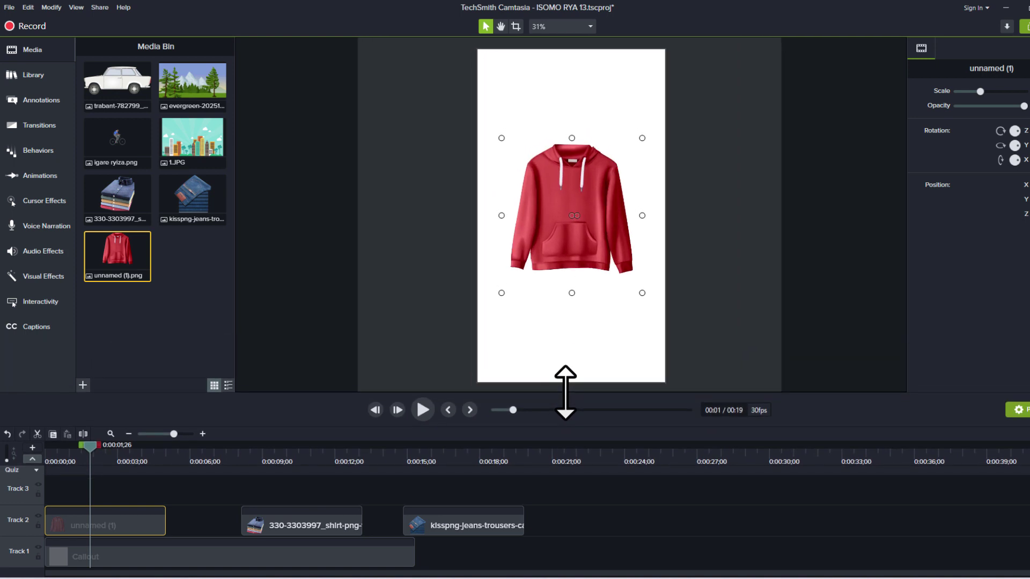
pyautogui.moveTo(568, 232); pyautogui.dragTo(742, 214)
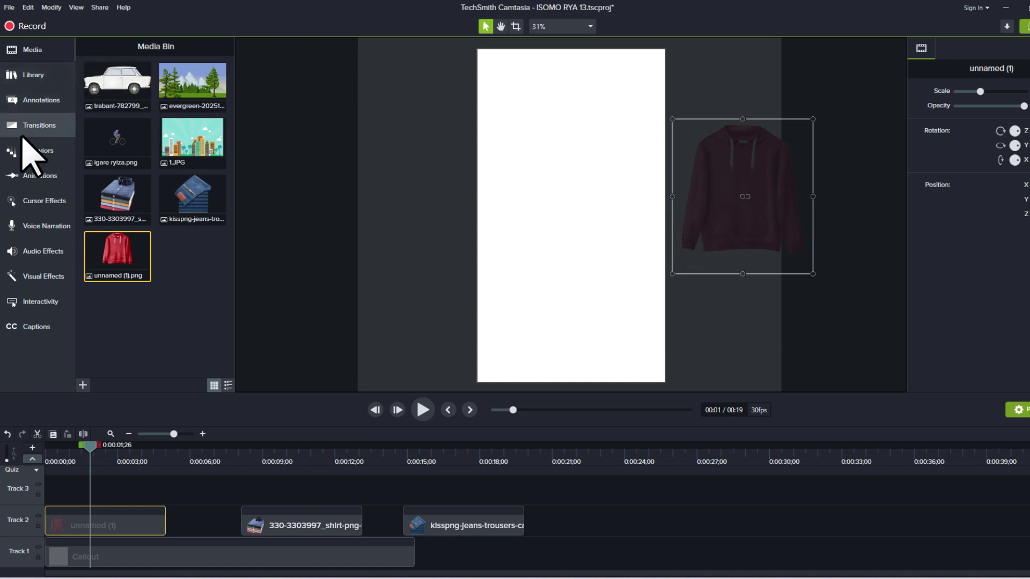
# Step: Add a Custom animation to the hoodie clip, ending with the hoodie at canvas centre
pyautogui.click(33, 177)
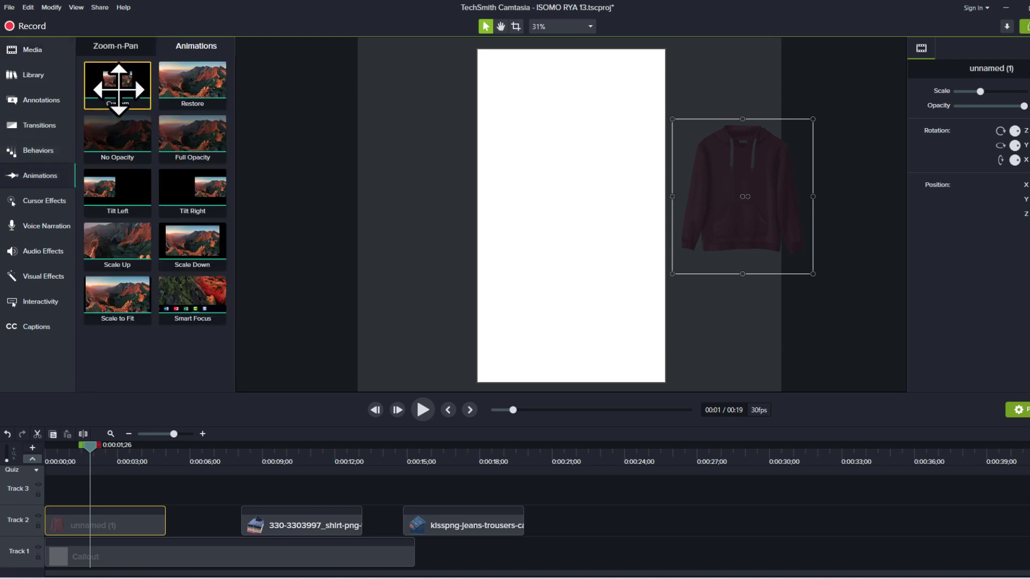
pyautogui.moveTo(115, 177); pyautogui.dragTo(60, 525)
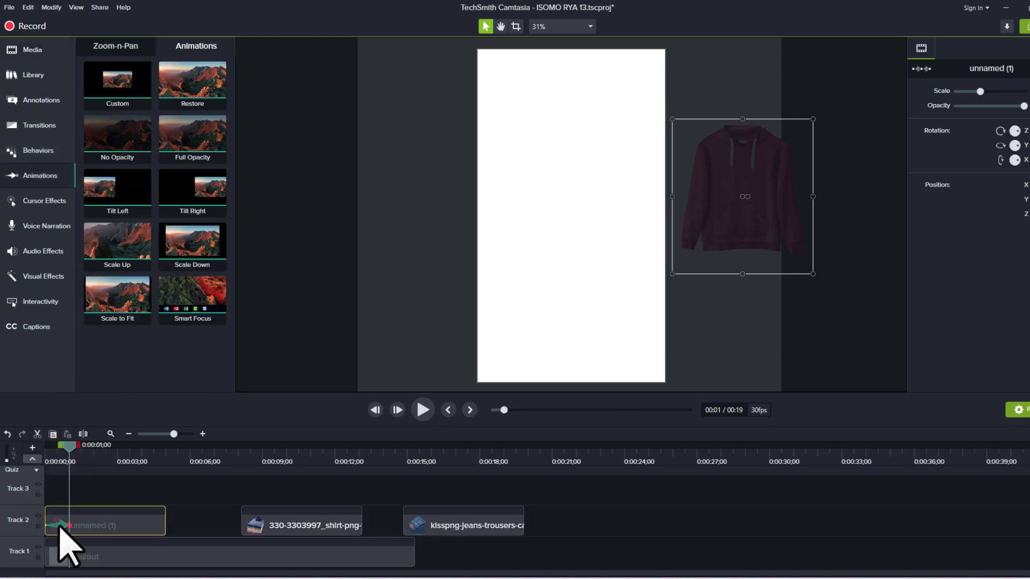
pyautogui.rightClick(60, 525)
pyautogui.click(55, 532)
pyautogui.moveTo(770, 189); pyautogui.dragTo(597, 183)
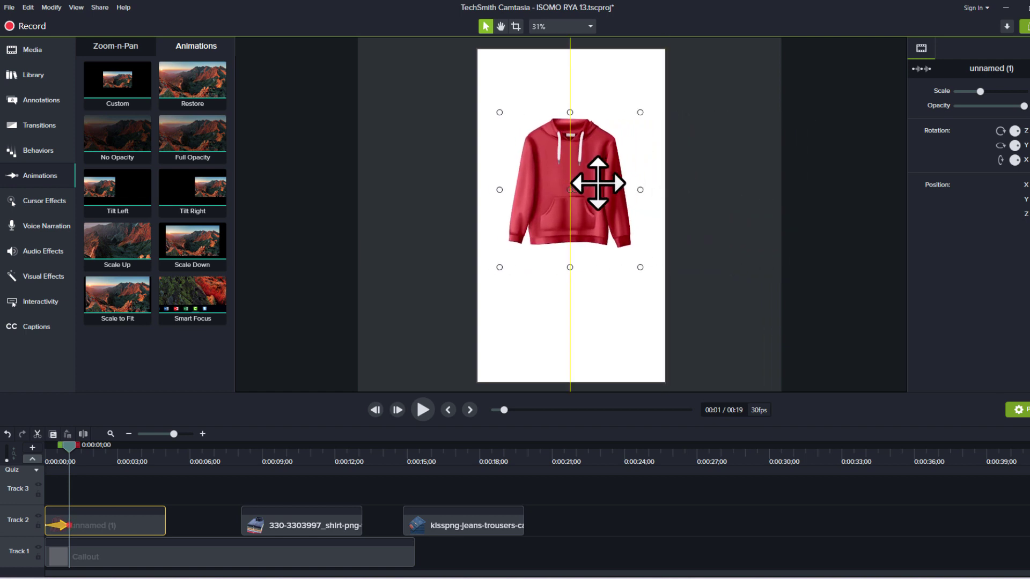
pyautogui.moveTo(598, 183); pyautogui.dragTo(597, 182)
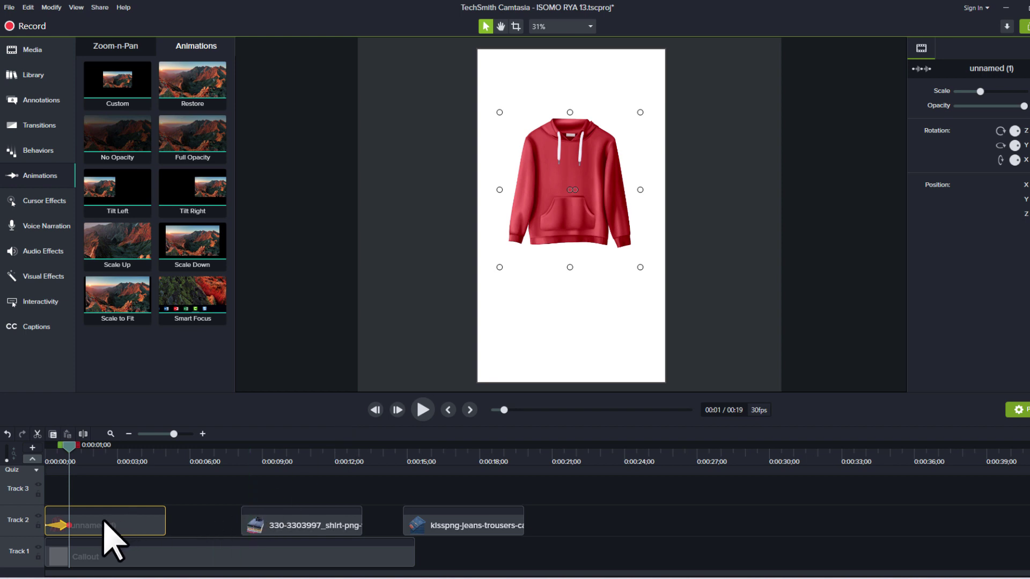
# Step: Stretch the hoodie's slide-in animation to about 2 seconds and preview it from the start
pyautogui.moveTo(70, 526); pyautogui.dragTo(94, 525)
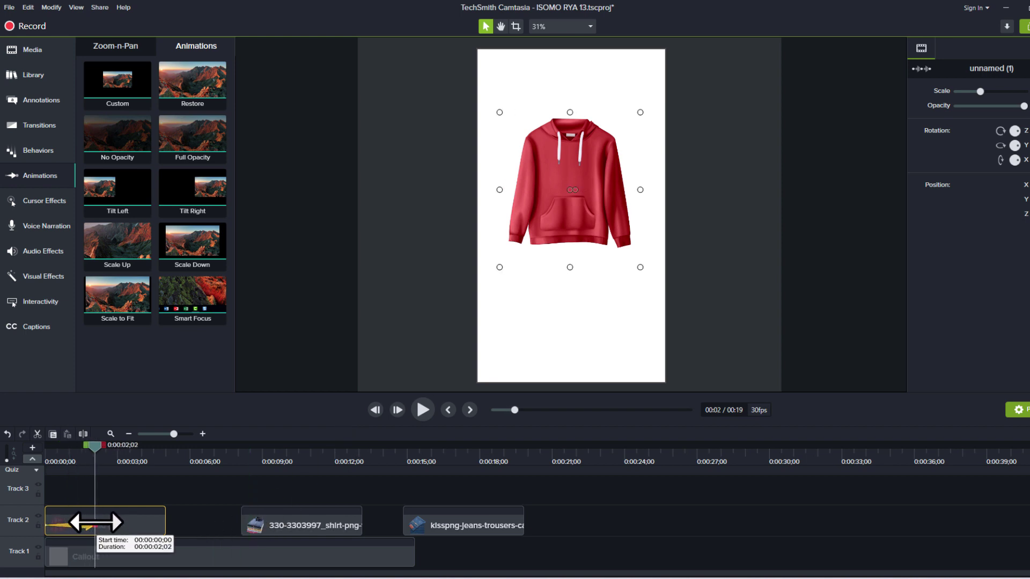
pyautogui.moveTo(95, 449); pyautogui.dragTo(24, 449)
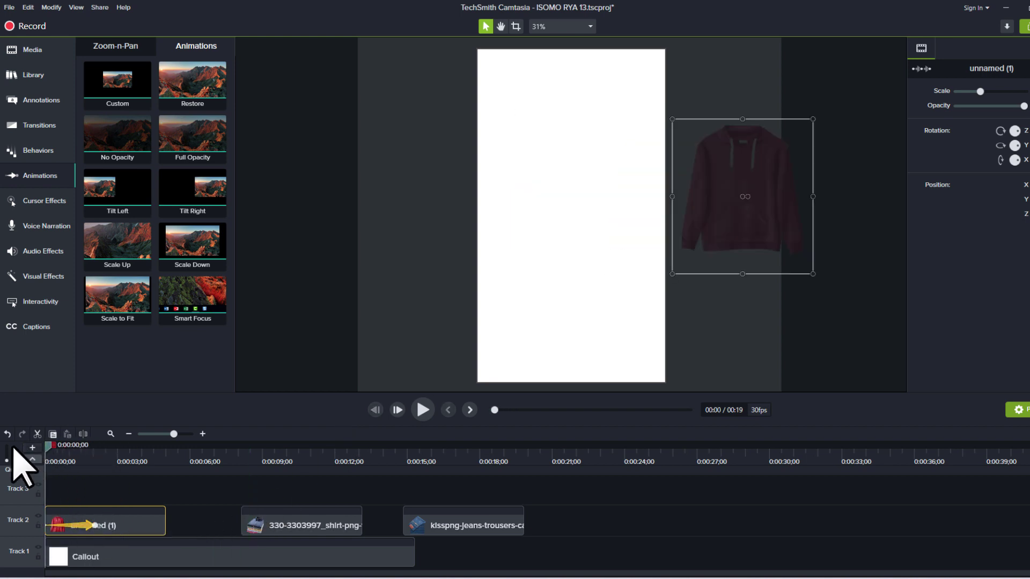
pyautogui.press('space')
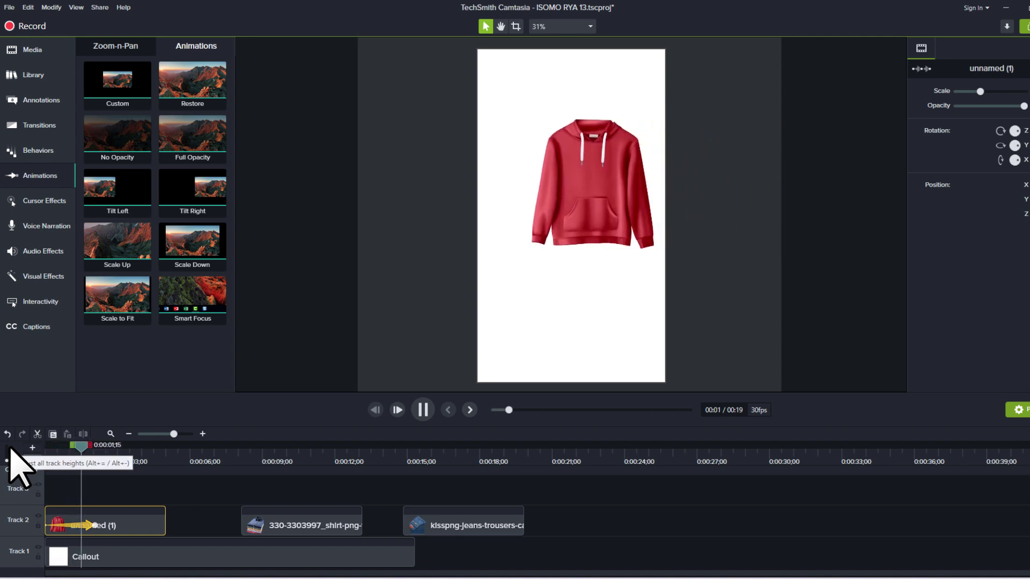
pyautogui.press('space')
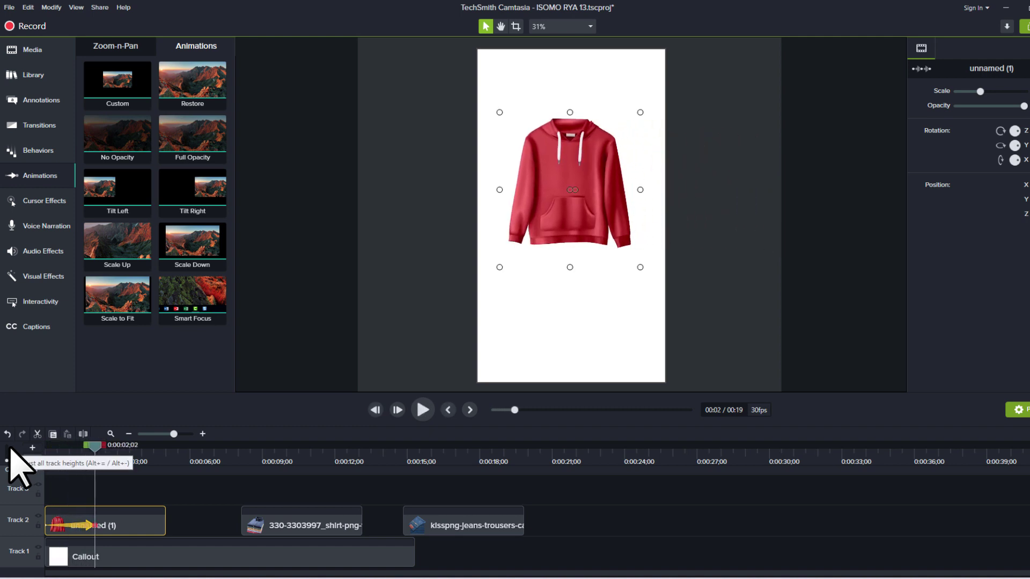
pyautogui.press('space')
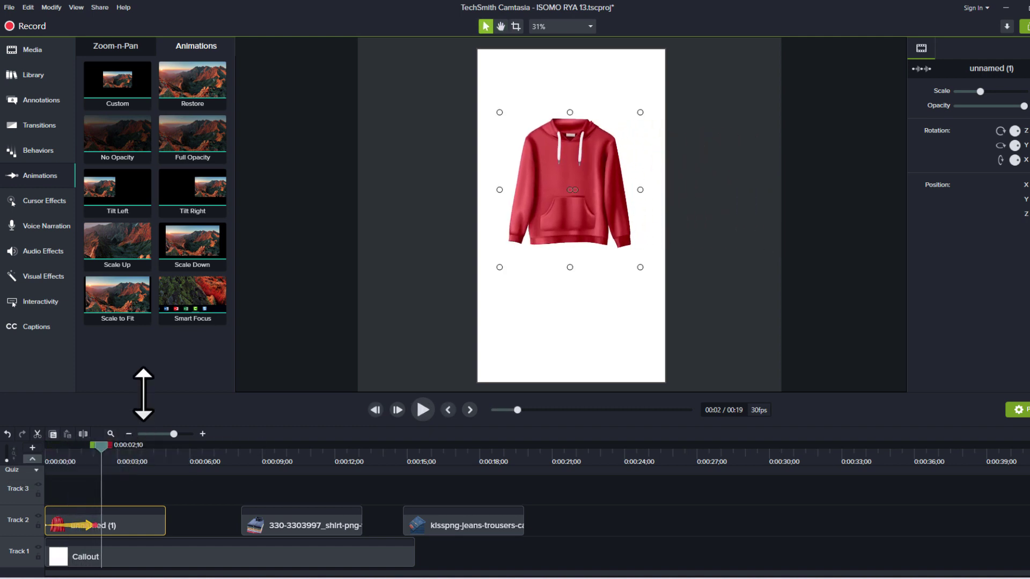
# Step: Add a Basic text callout on Track 3, trim it, and enter the 10.000 Frw price
pyautogui.click(25, 127)
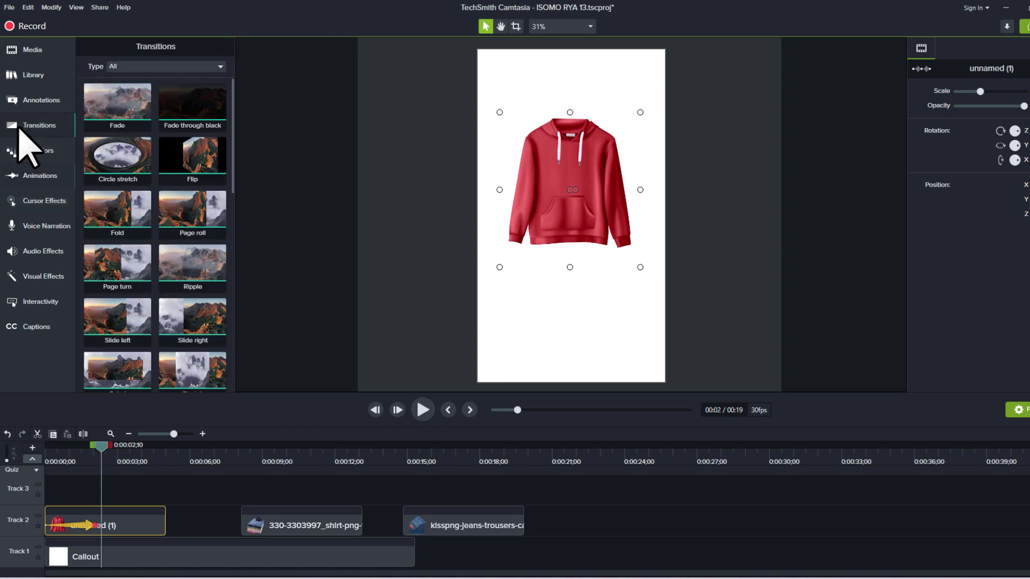
pyautogui.click(27, 103)
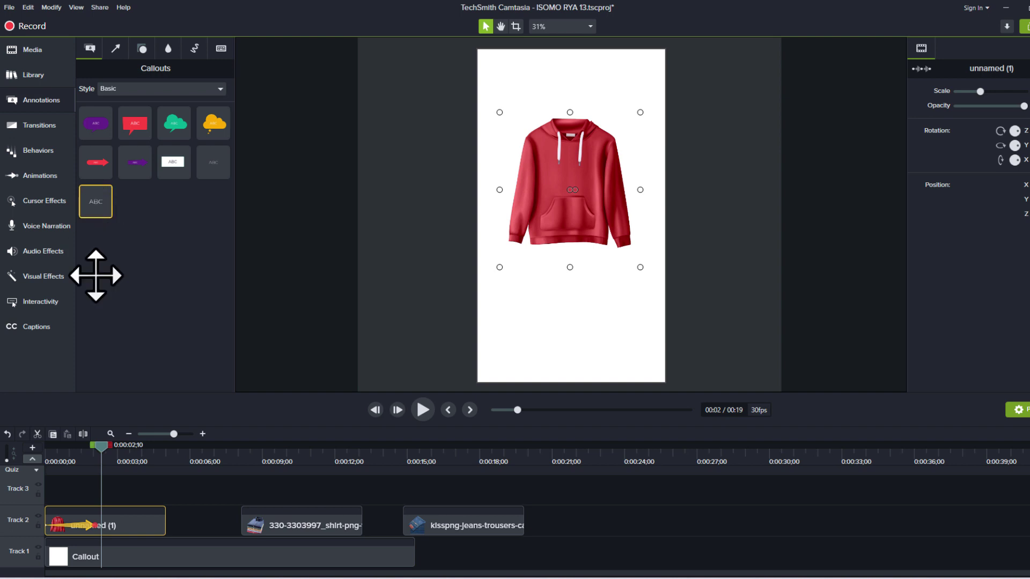
pyautogui.moveTo(102, 207); pyautogui.dragTo(104, 500)
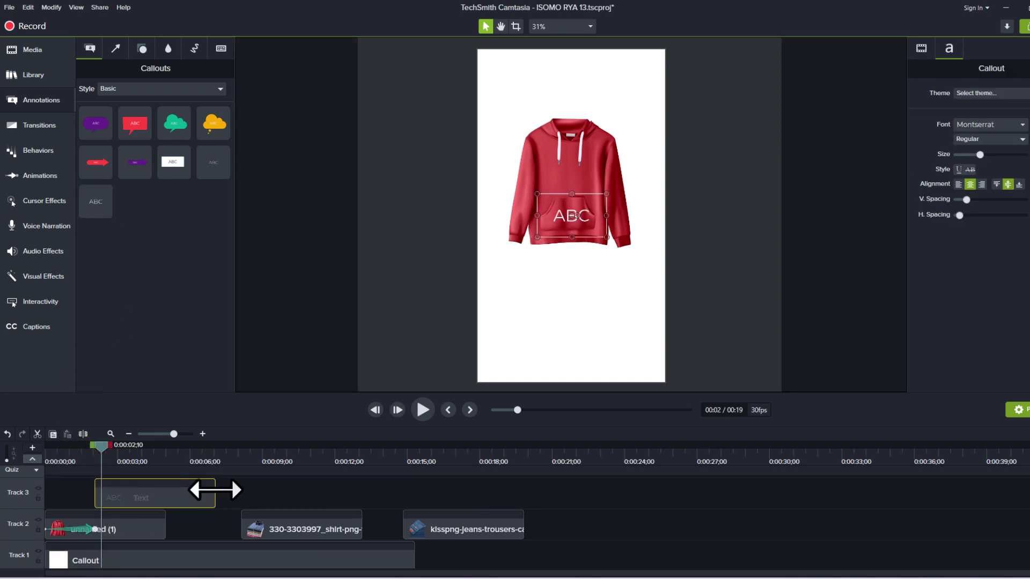
pyautogui.moveTo(215, 490); pyautogui.dragTo(165, 491)
pyautogui.click(127, 453)
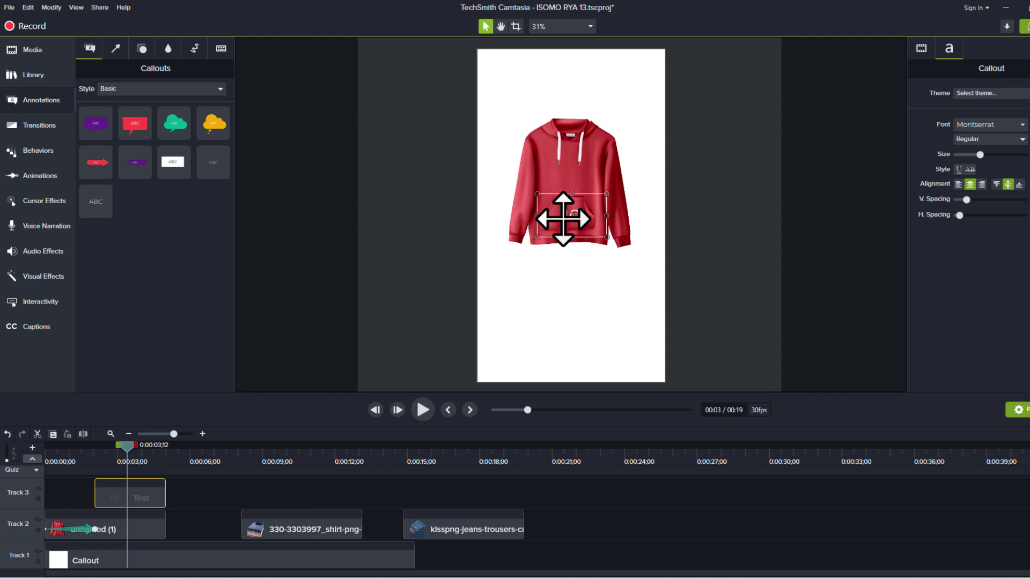
pyautogui.write('10.00')
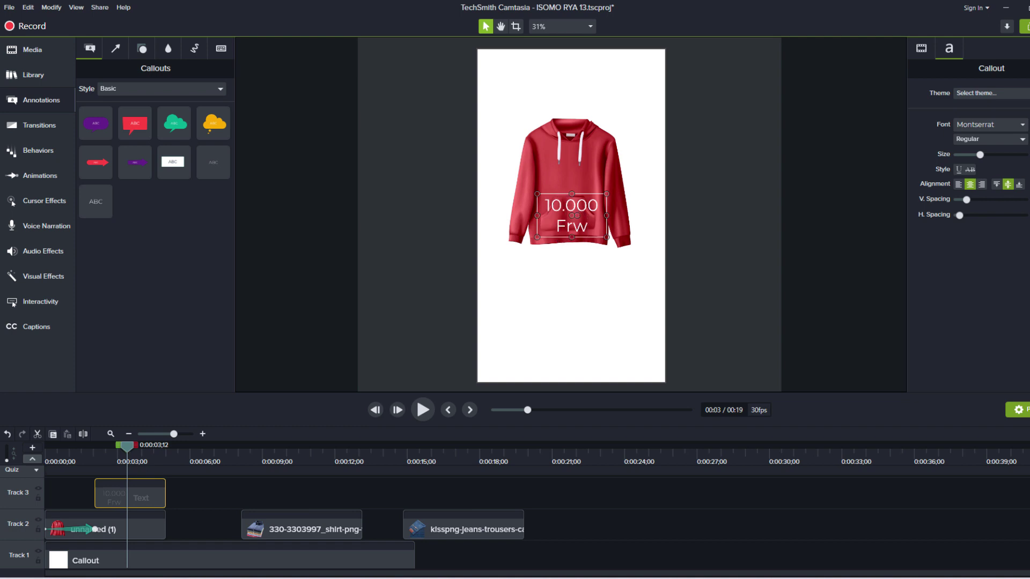
# Step: Set the price text to Arial Black on one line and centre it below the hoodie
pyautogui.moveTo(537, 215); pyautogui.dragTo(513, 217)
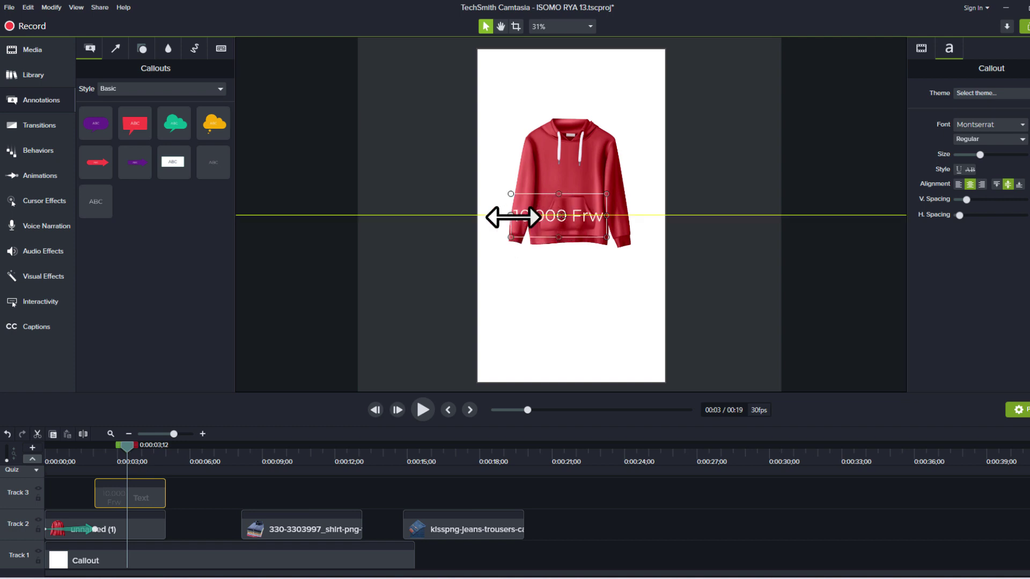
pyautogui.doubleClick(557, 212)
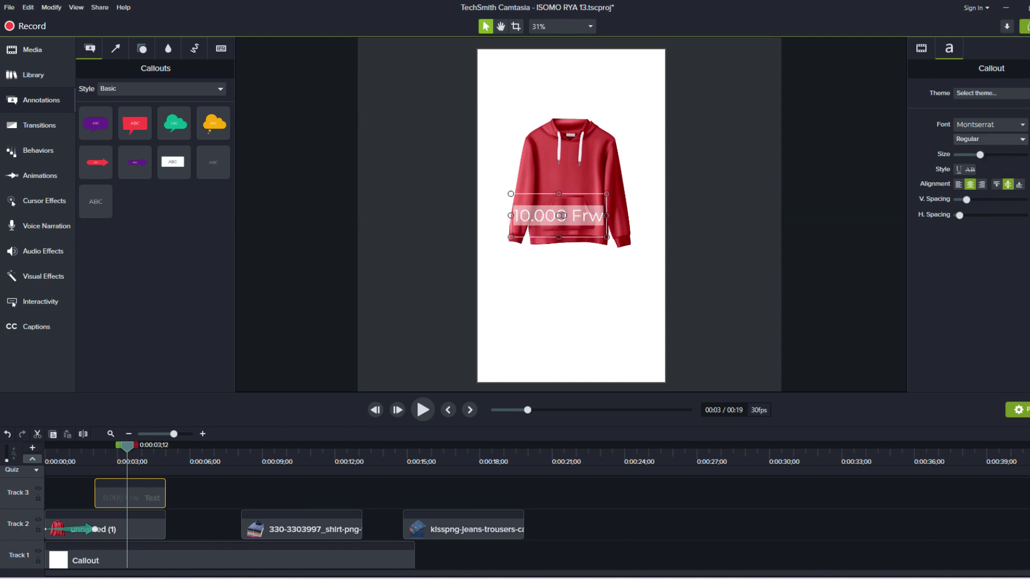
pyautogui.click(1024, 139)
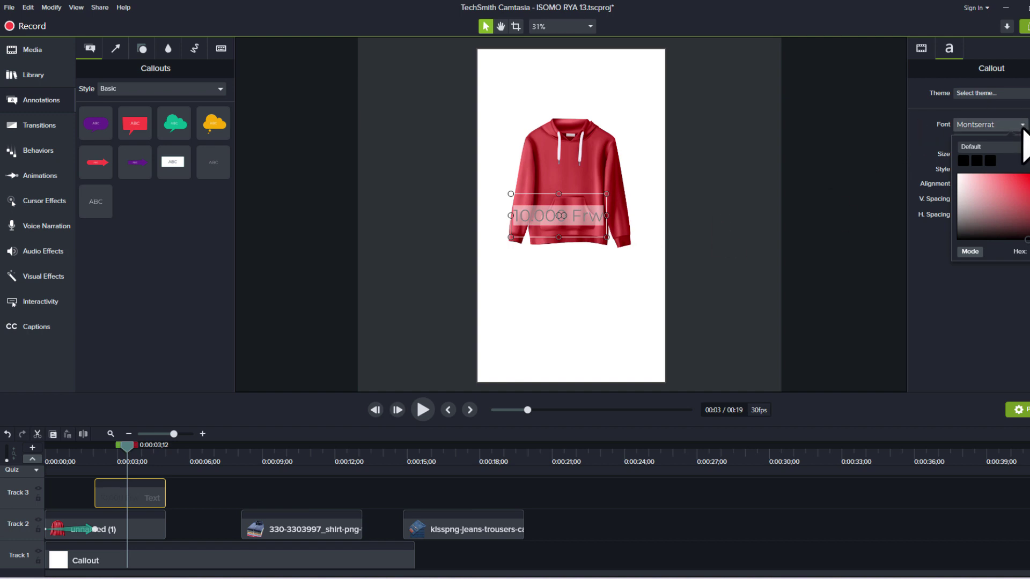
pyautogui.click(1023, 130)
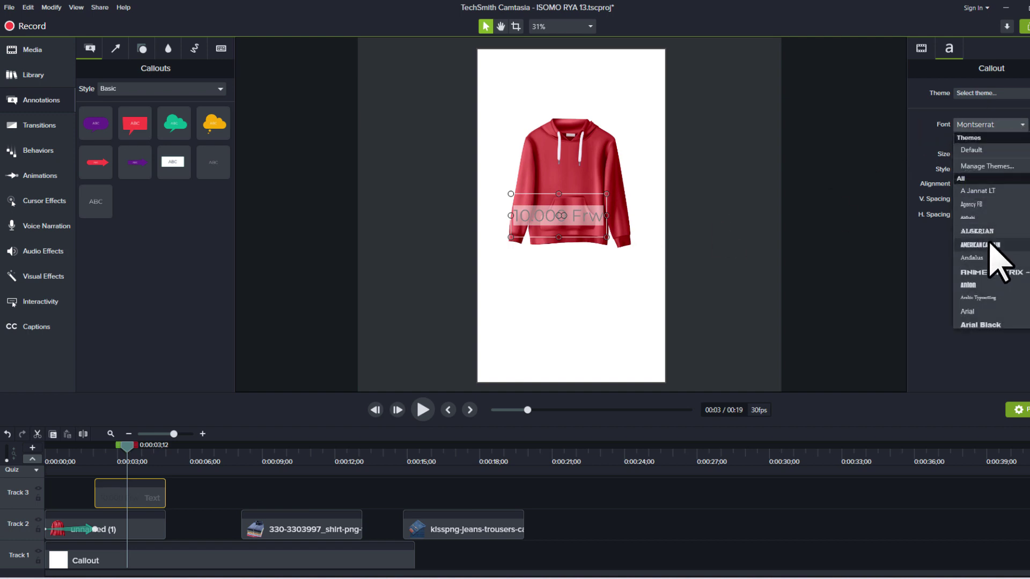
pyautogui.scroll(-2, 989, 322)
pyautogui.click(994, 341)
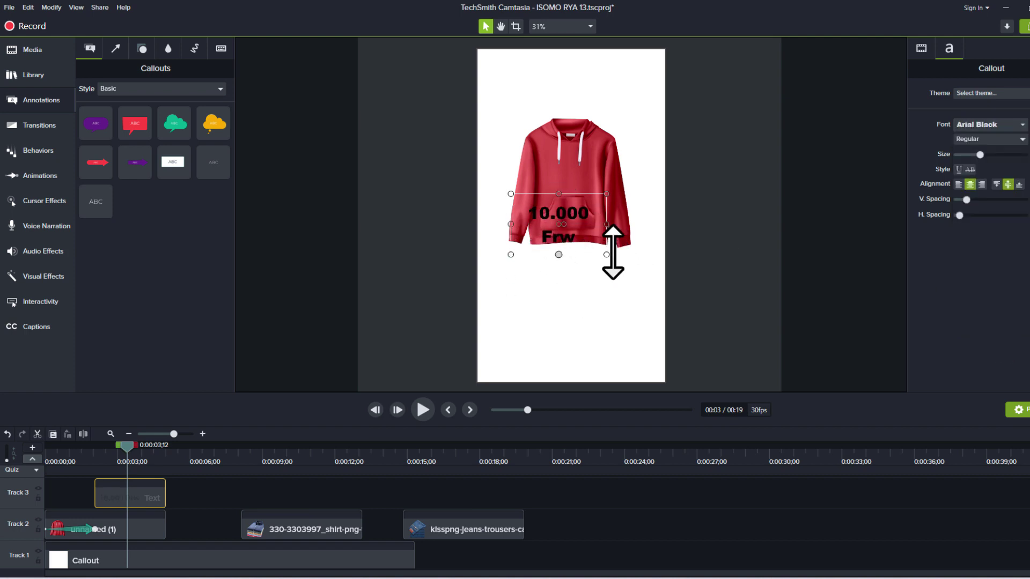
pyautogui.moveTo(558, 237)
pyautogui.mouseDown()
pyautogui.moveTo(601, 224)
pyautogui.moveTo(608, 289)
pyautogui.mouseUp()
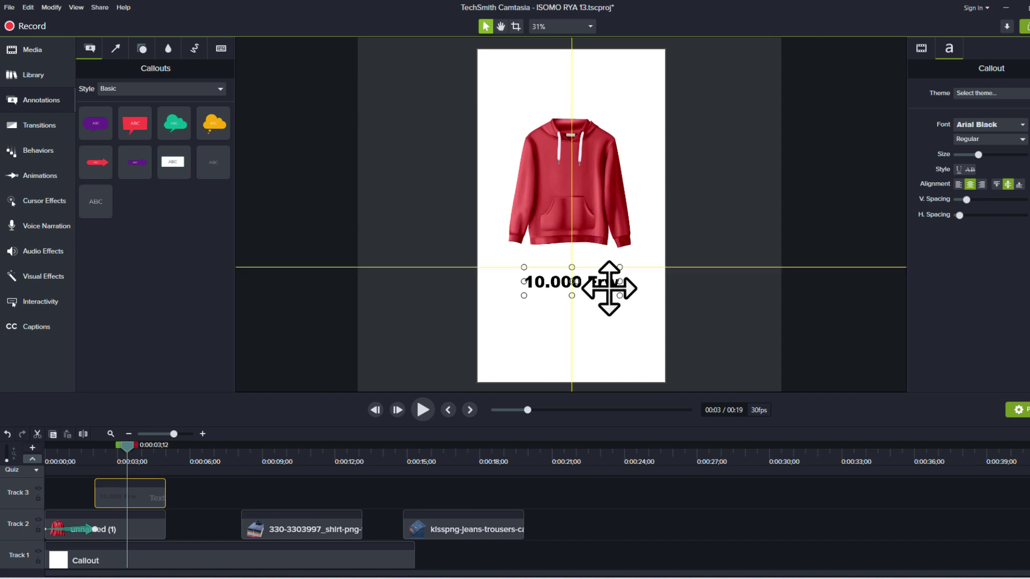
pyautogui.moveTo(609, 288); pyautogui.dragTo(609, 294)
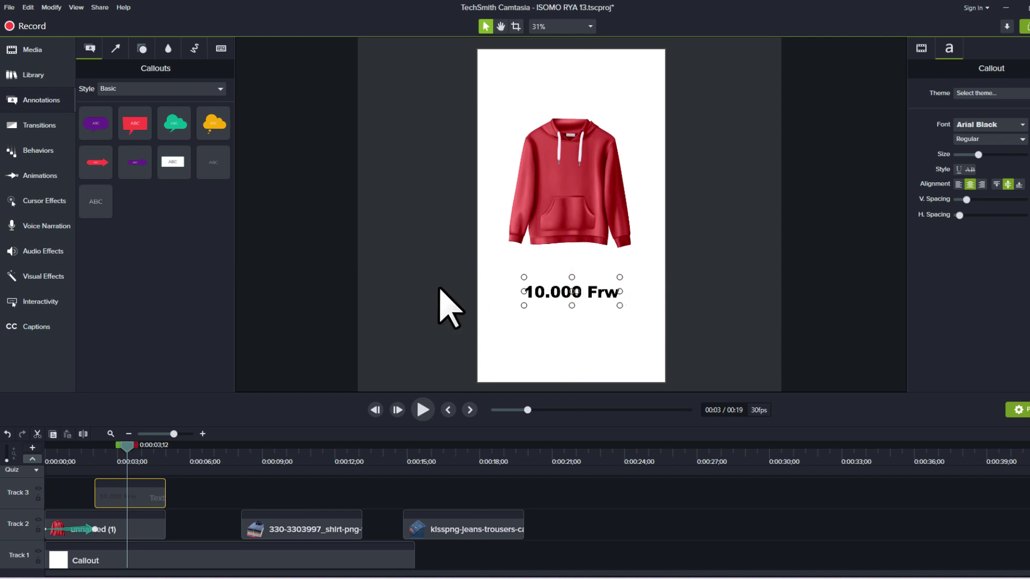
# Step: Add a rectangle callout to Track 4 under the price, trimmed to about 3.5 seconds
pyautogui.moveTo(285, 392); pyautogui.dragTo(289, 340)
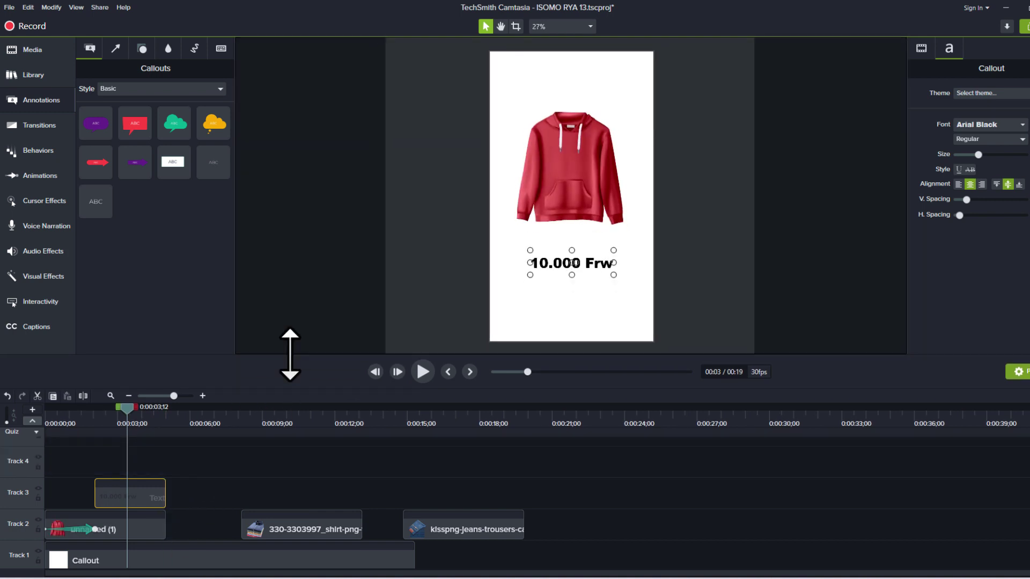
pyautogui.moveTo(170, 156); pyautogui.dragTo(109, 457)
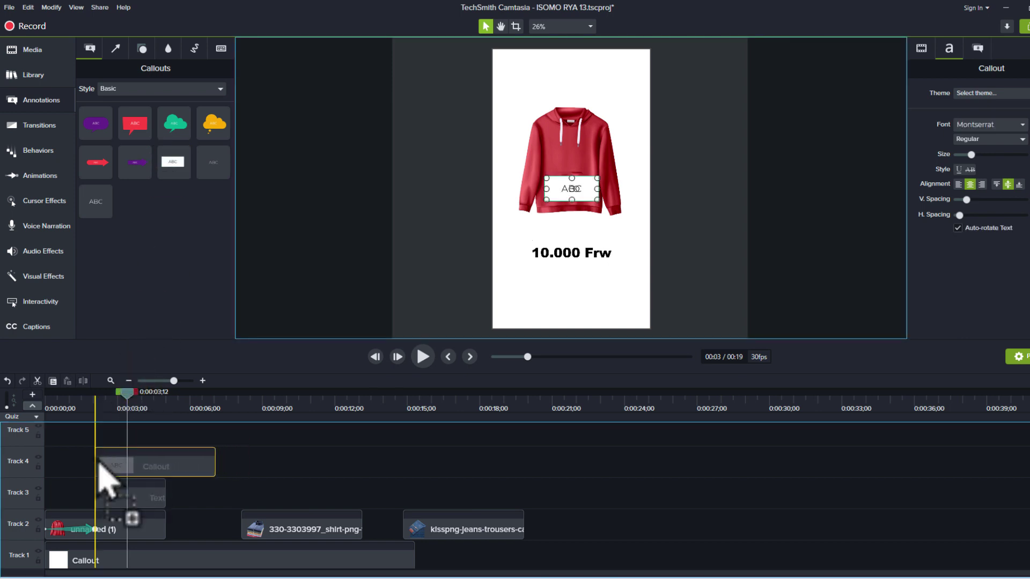
pyautogui.moveTo(106, 457); pyautogui.dragTo(100, 463)
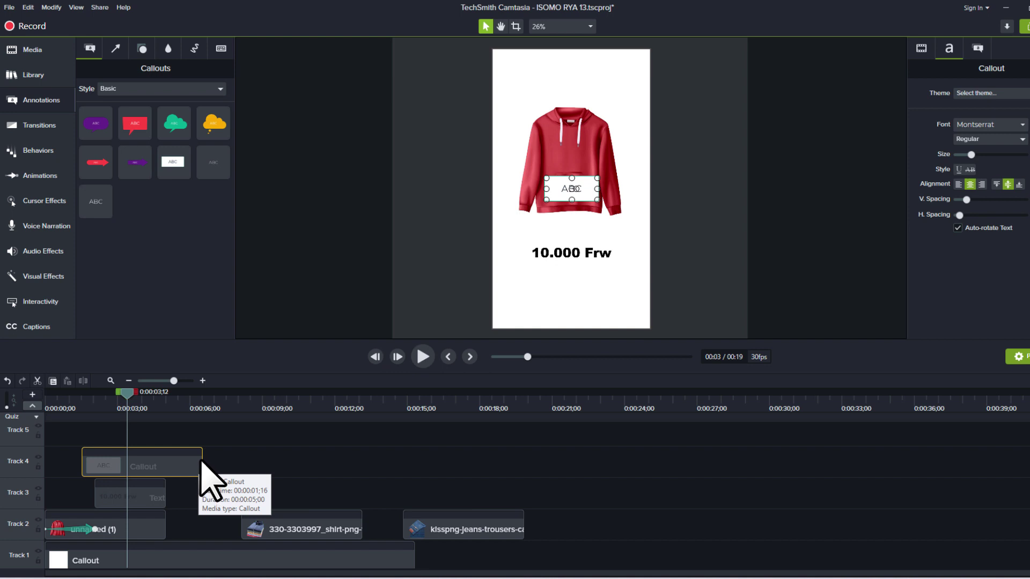
pyautogui.moveTo(202, 459); pyautogui.dragTo(169, 461)
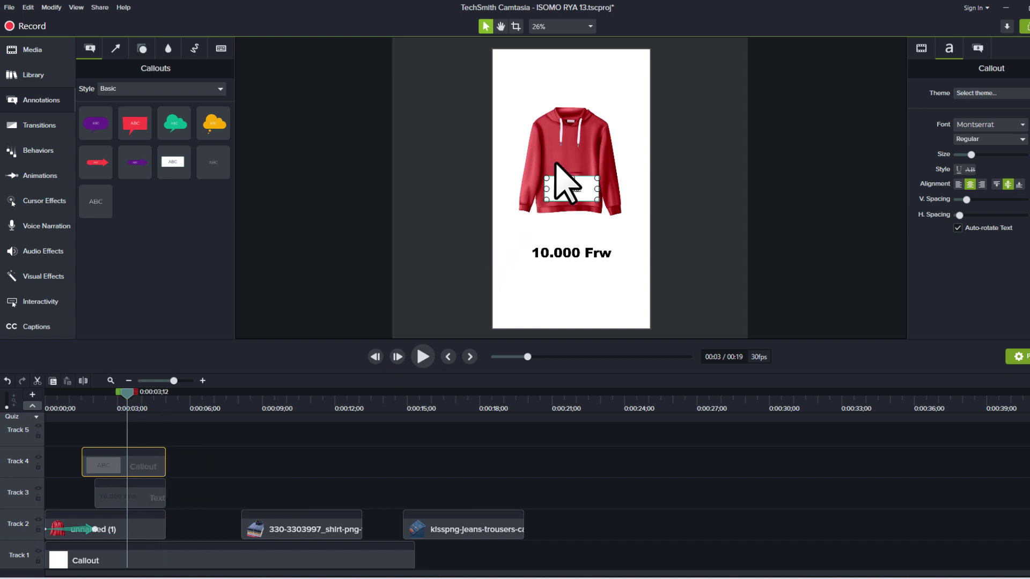
# Step: Give the box a deep blue fill and minimum outline thickness
pyautogui.click(978, 50)
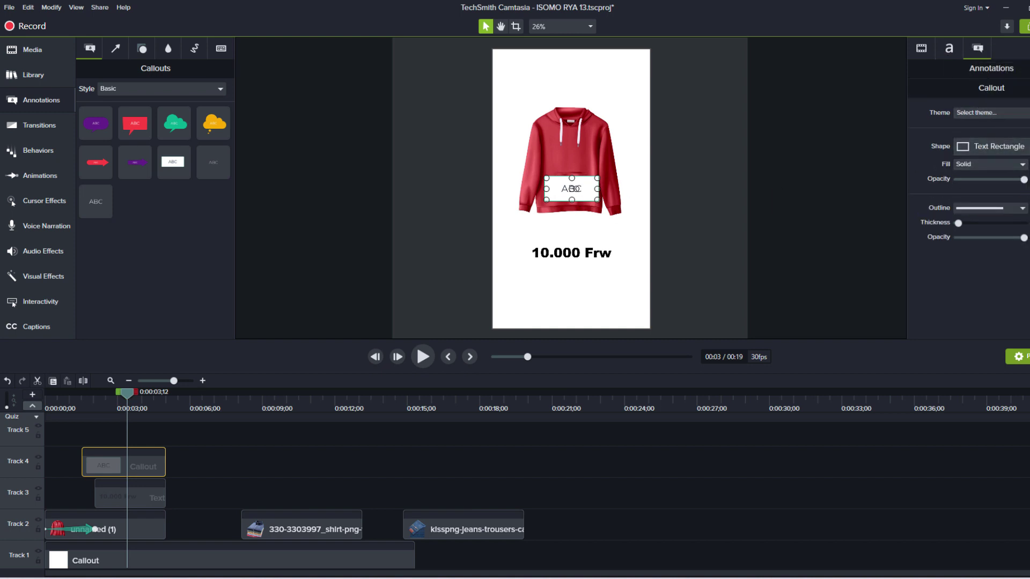
pyautogui.click(1009, 163)
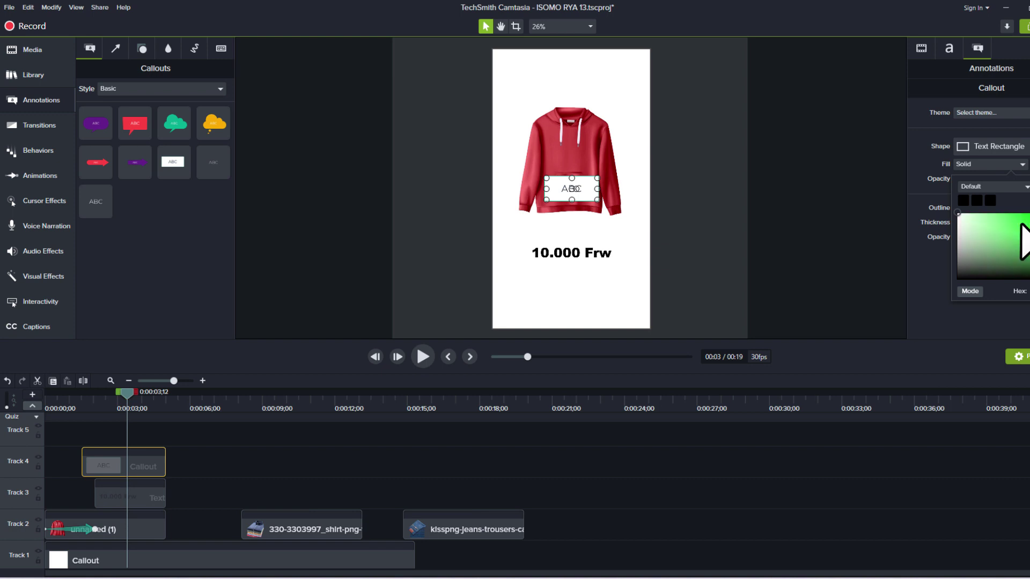
pyautogui.moveTo(1021, 225); pyautogui.dragTo(1018, 209)
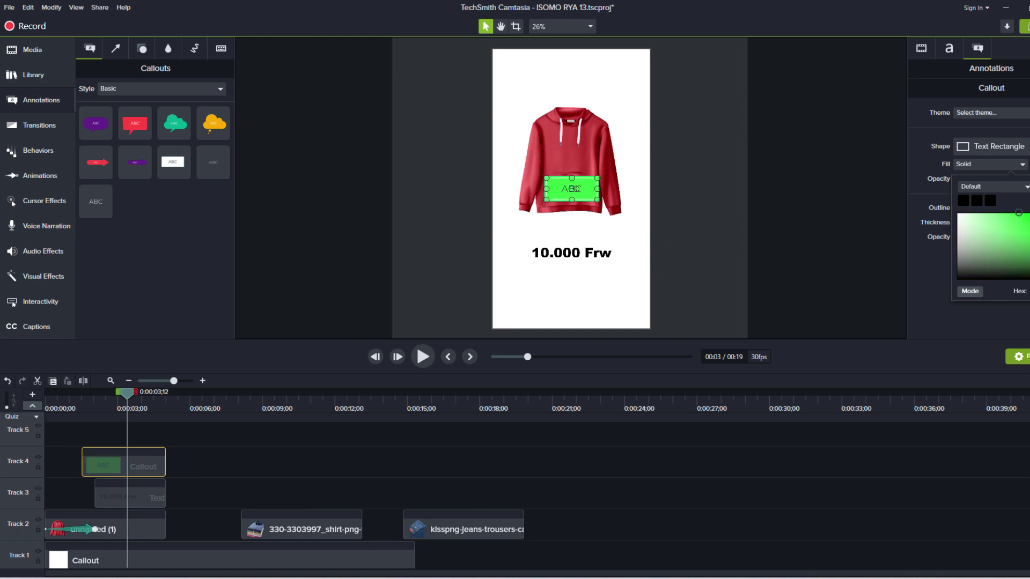
pyautogui.moveTo(1022, 228); pyautogui.dragTo(1028, 213)
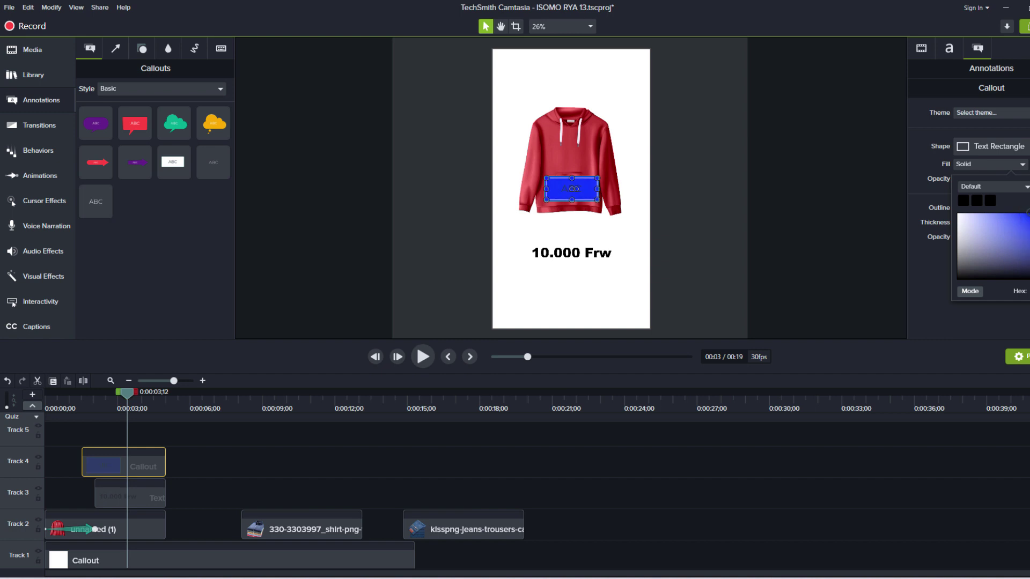
pyautogui.doubleClick(570, 188)
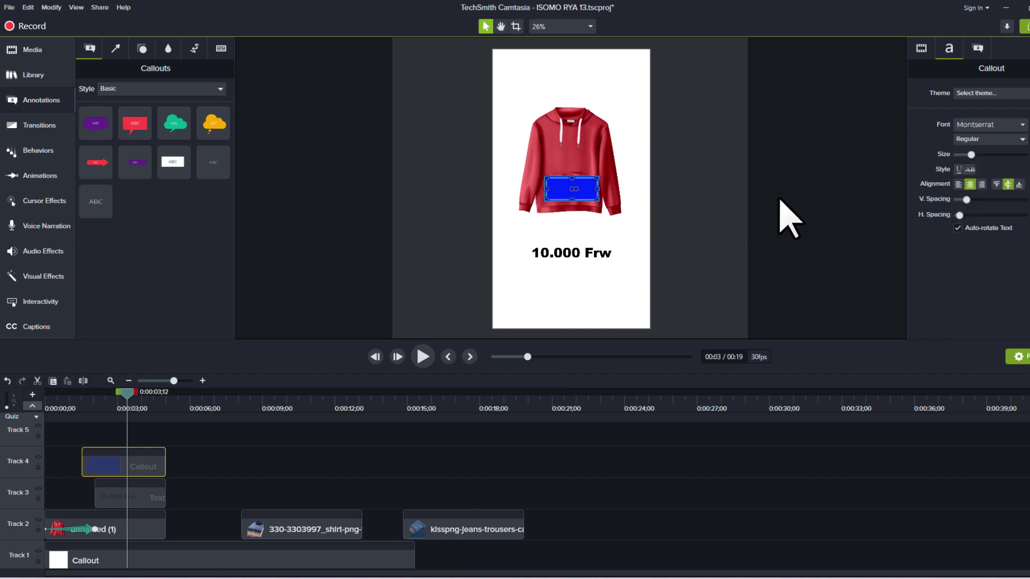
pyautogui.click(977, 48)
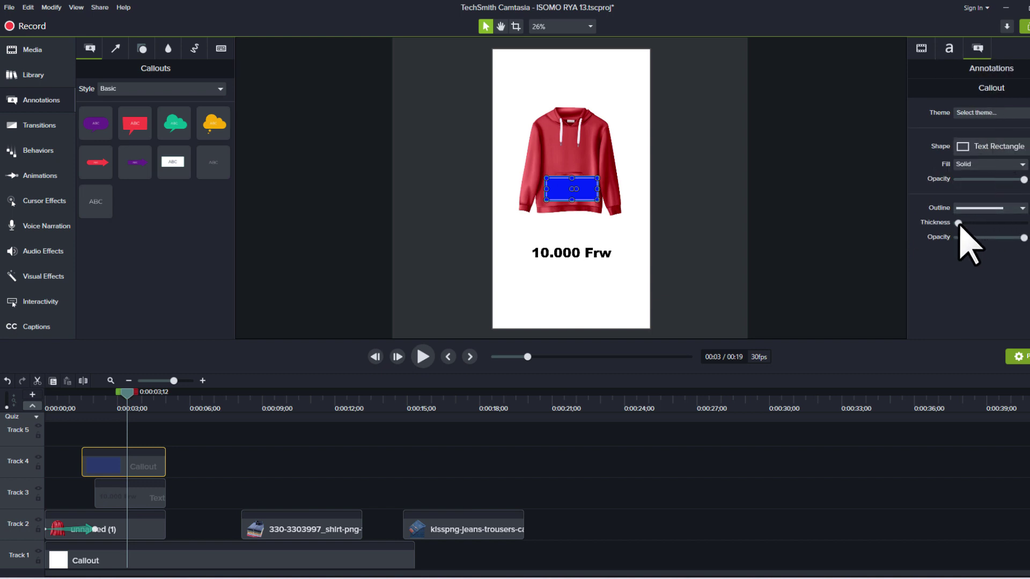
pyautogui.moveTo(959, 223); pyautogui.dragTo(951, 224)
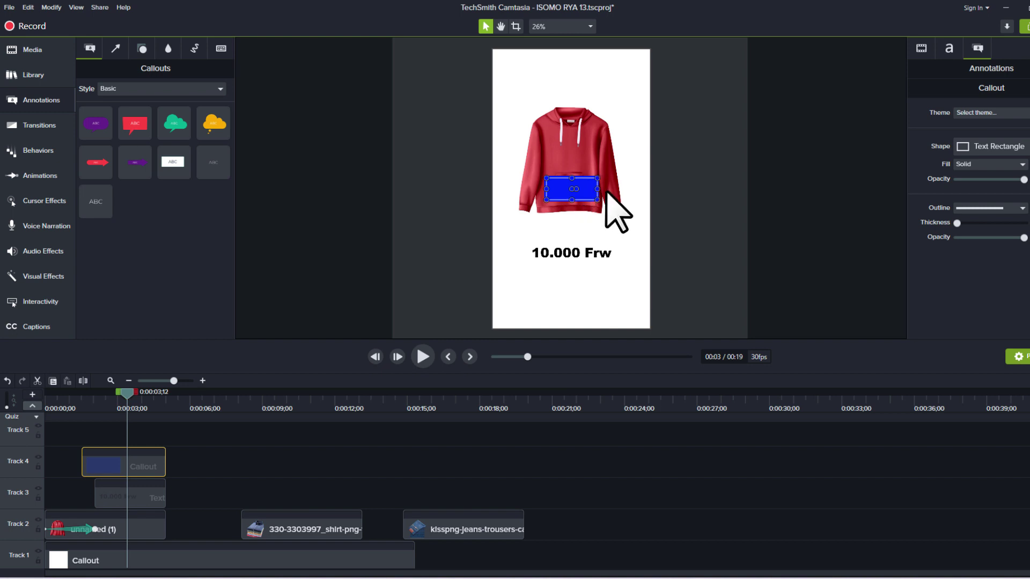
# Step: Widen the blue box, move it behind the price, and put the Text clip on Track 5
pyautogui.moveTo(598, 189); pyautogui.dragTo(630, 189)
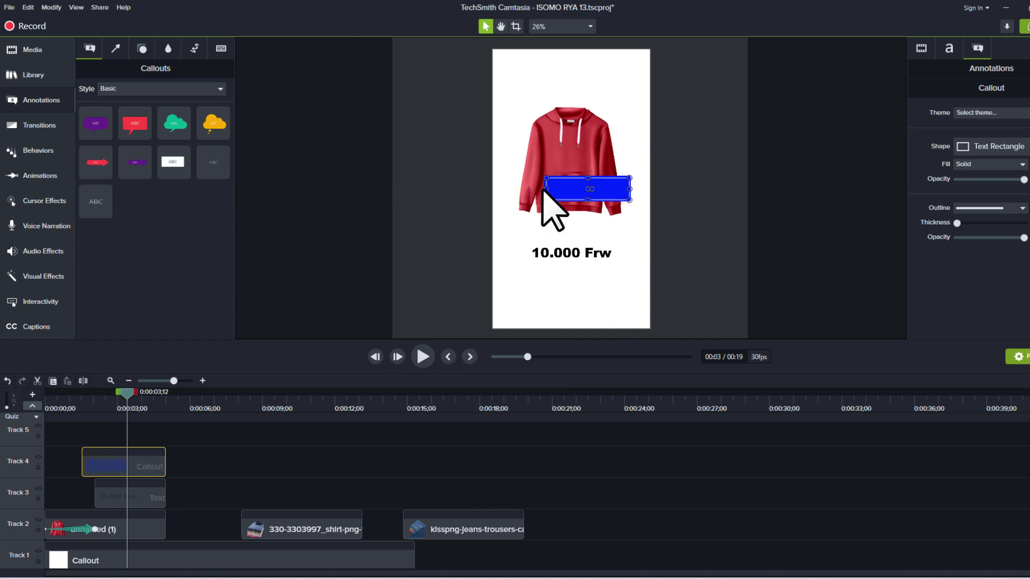
pyautogui.moveTo(545, 189); pyautogui.dragTo(523, 189)
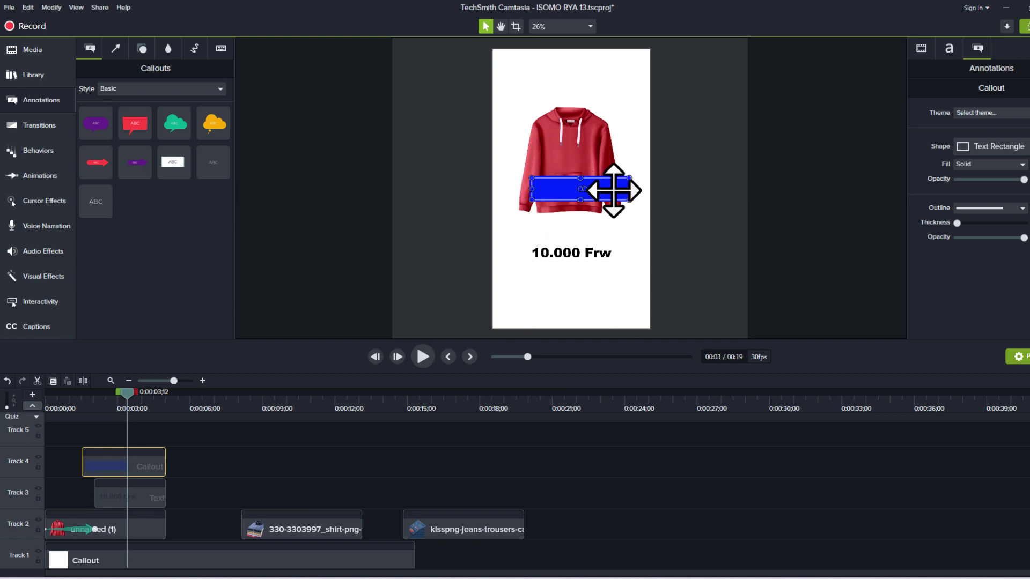
pyautogui.moveTo(610, 191); pyautogui.dragTo(608, 250)
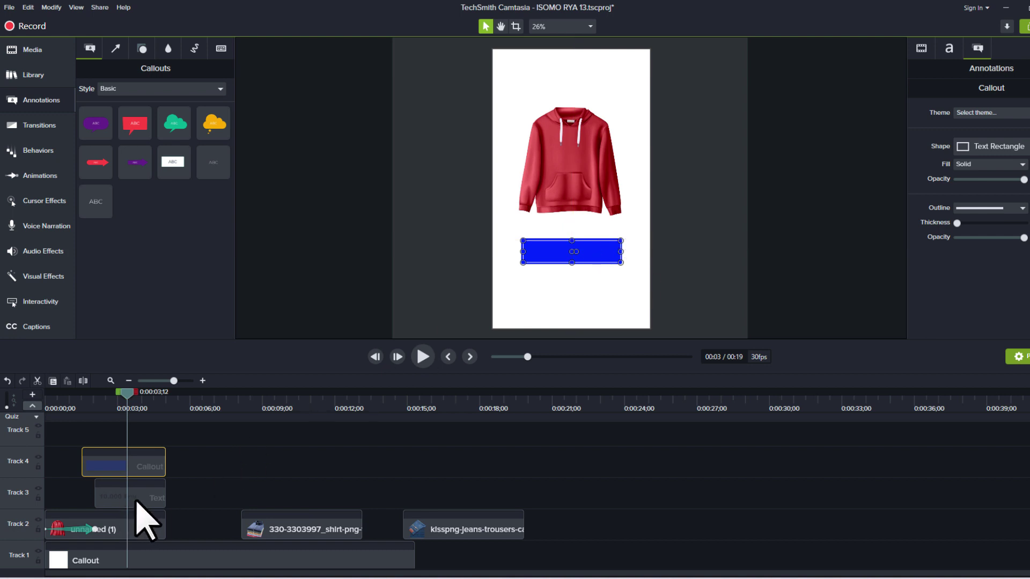
pyautogui.moveTo(135, 502); pyautogui.dragTo(132, 461)
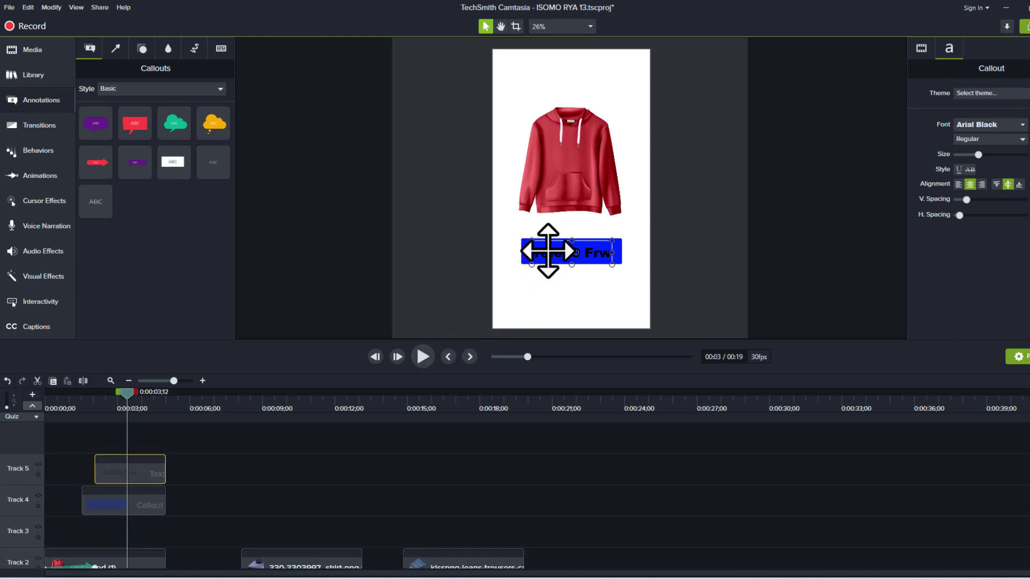
# Step: Make the 10.000 Frw price text white and preview the video from the start
pyautogui.click(1010, 124)
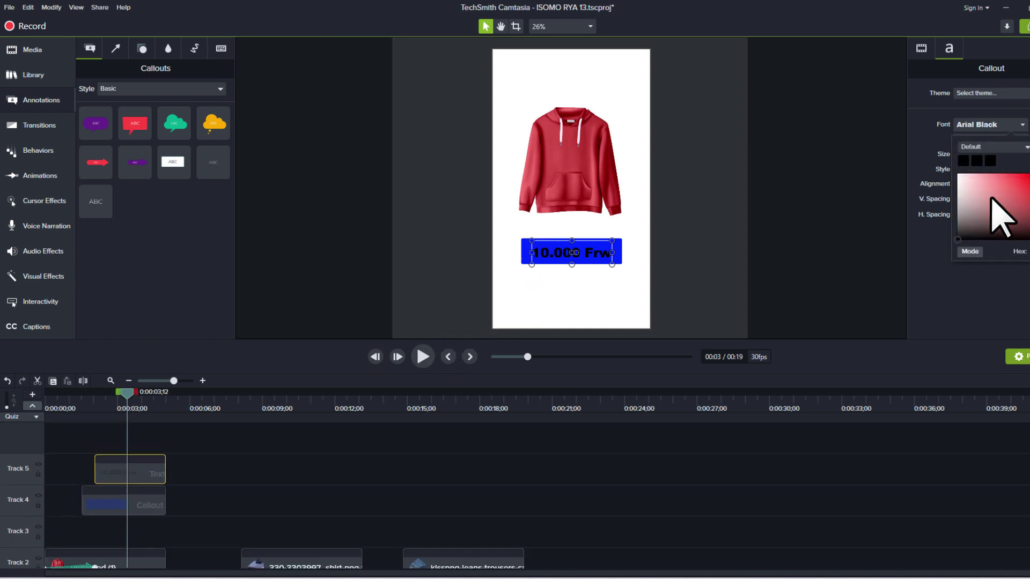
pyautogui.click(483, 499)
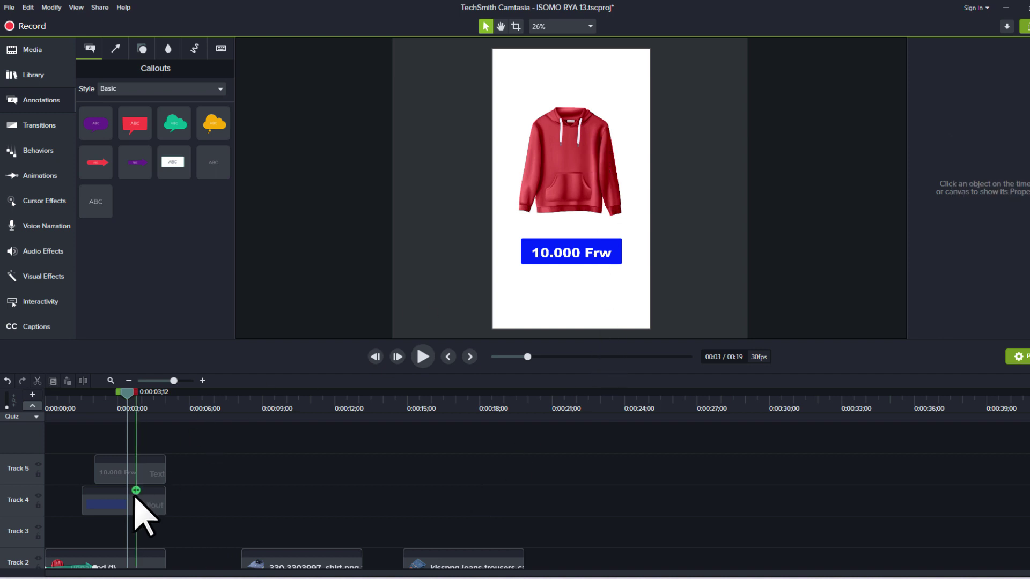
pyautogui.click(63, 408)
pyautogui.moveTo(65, 414); pyautogui.dragTo(12, 413)
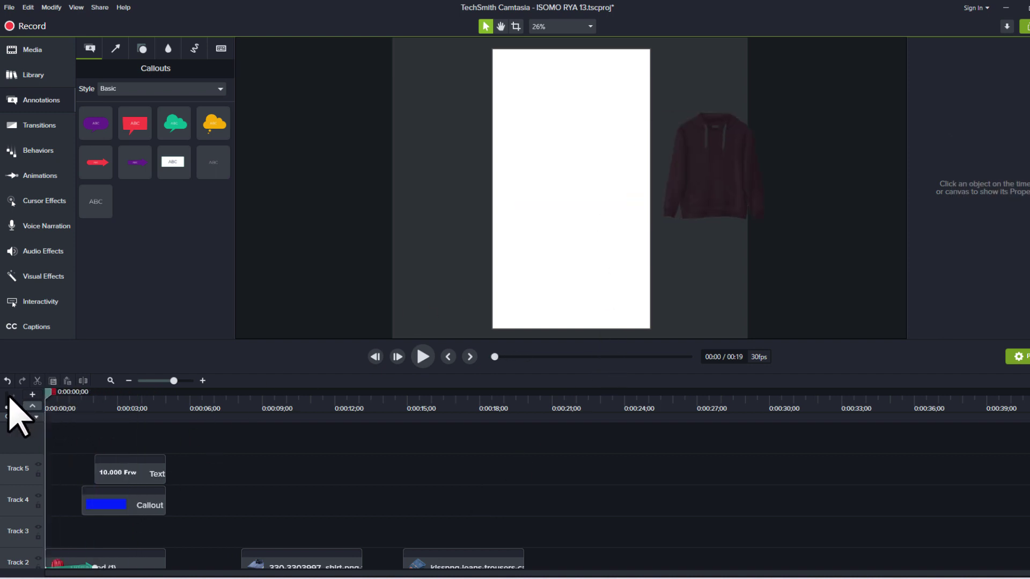
pyautogui.press('space')
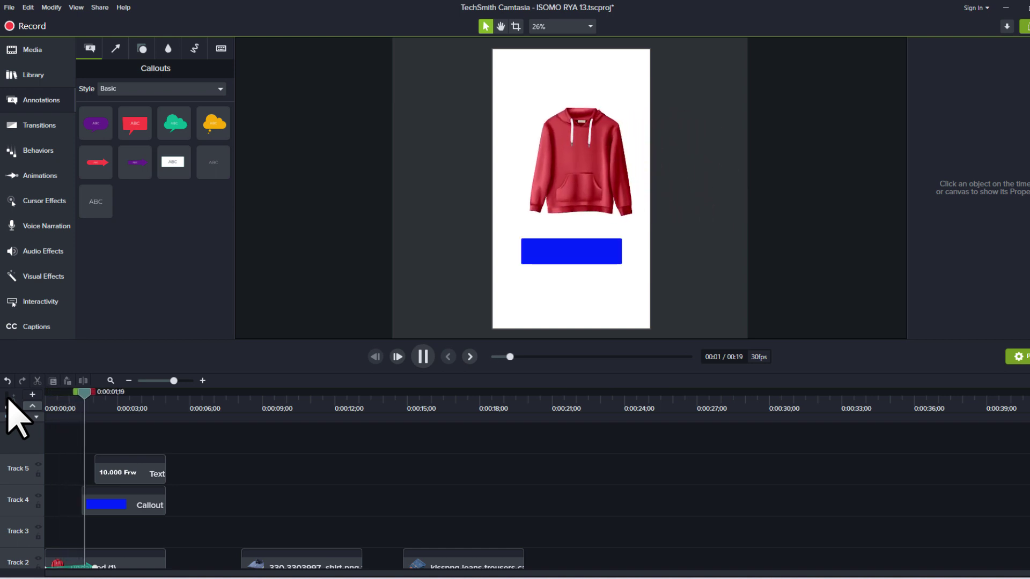
pyautogui.press('space')
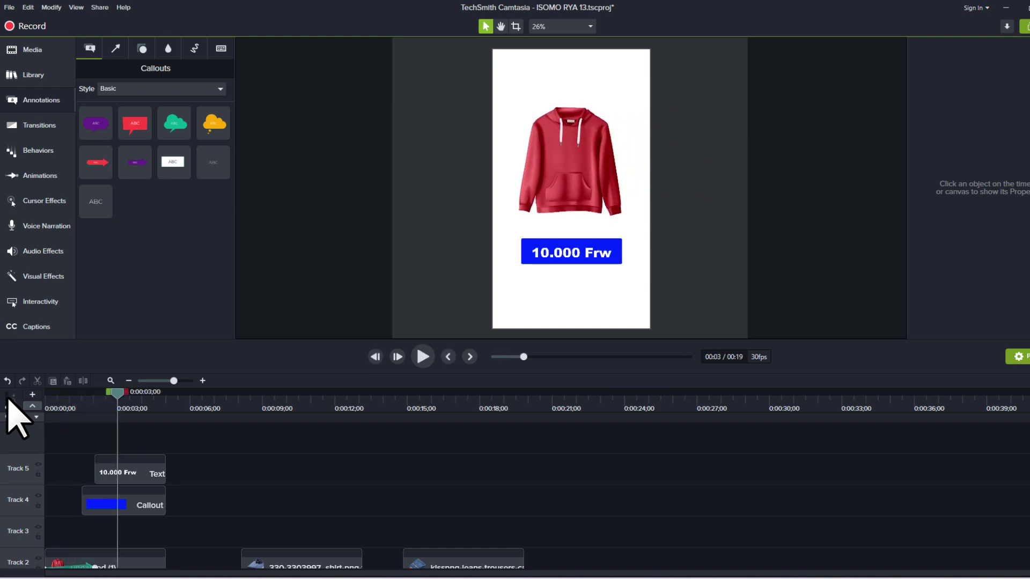
# Step: Enlarge the white 10.000 Frw price text with the Size slider and preview it
pyautogui.doubleClick(575, 252)
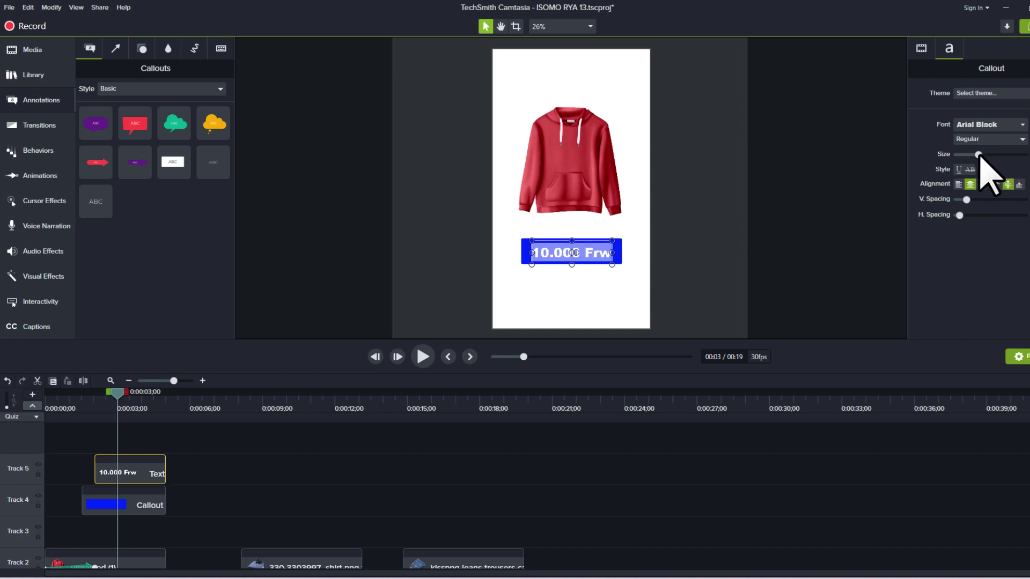
pyautogui.moveTo(977, 155); pyautogui.dragTo(982, 154)
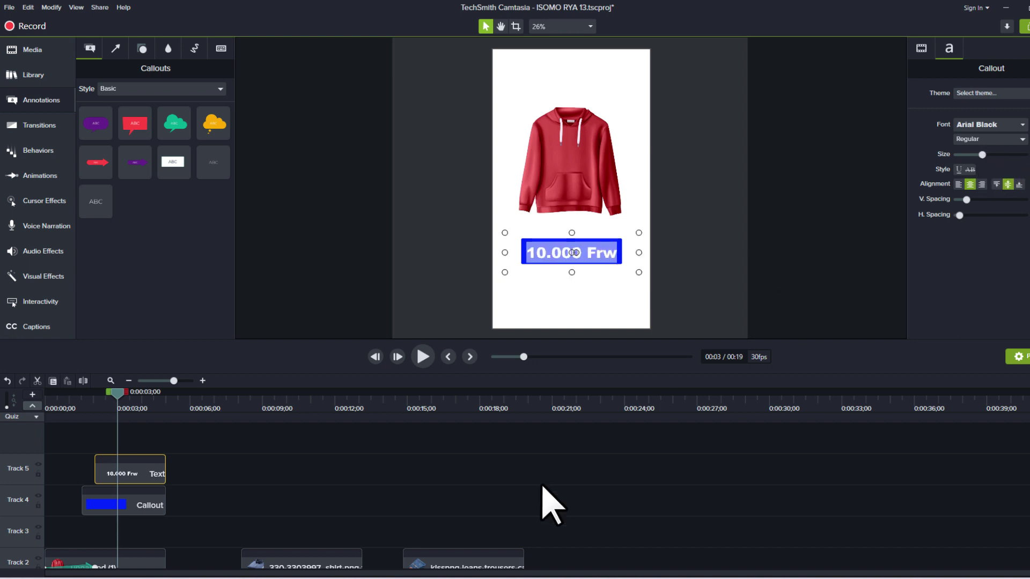
pyautogui.click(531, 499)
pyautogui.click(68, 409)
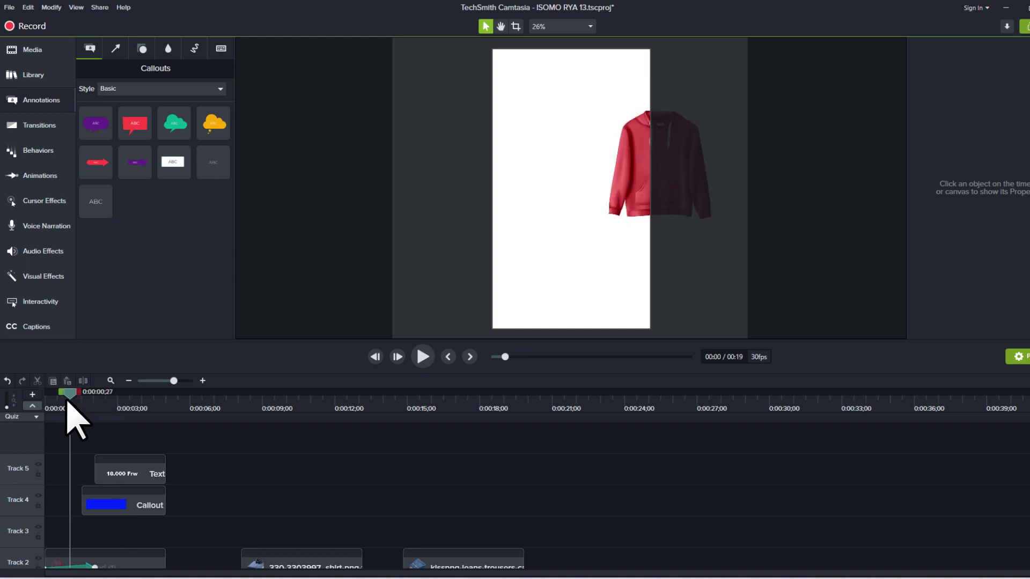
pyautogui.press('space')
pyautogui.press('space')
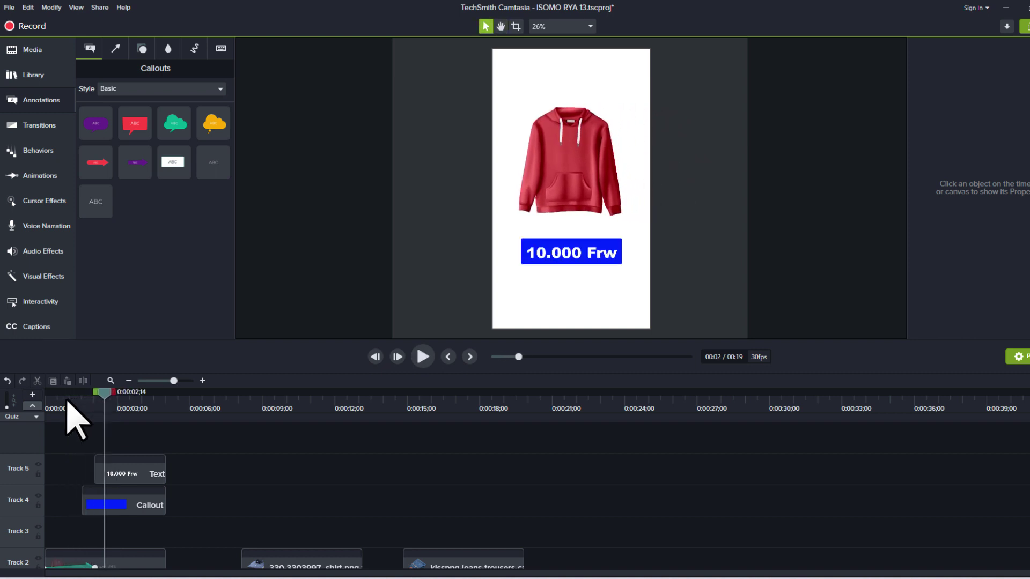
pyautogui.click(82, 401)
# Step: Give the blue box a Custom animation sliding it in from the left edge to below the hoodie
pyautogui.click(92, 502)
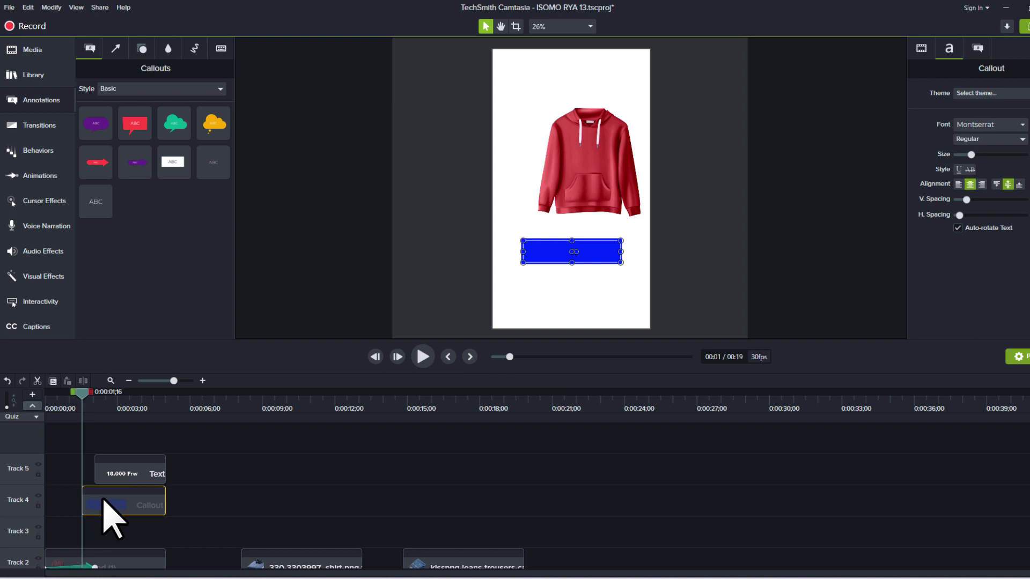
pyautogui.moveTo(603, 257); pyautogui.dragTo(471, 262)
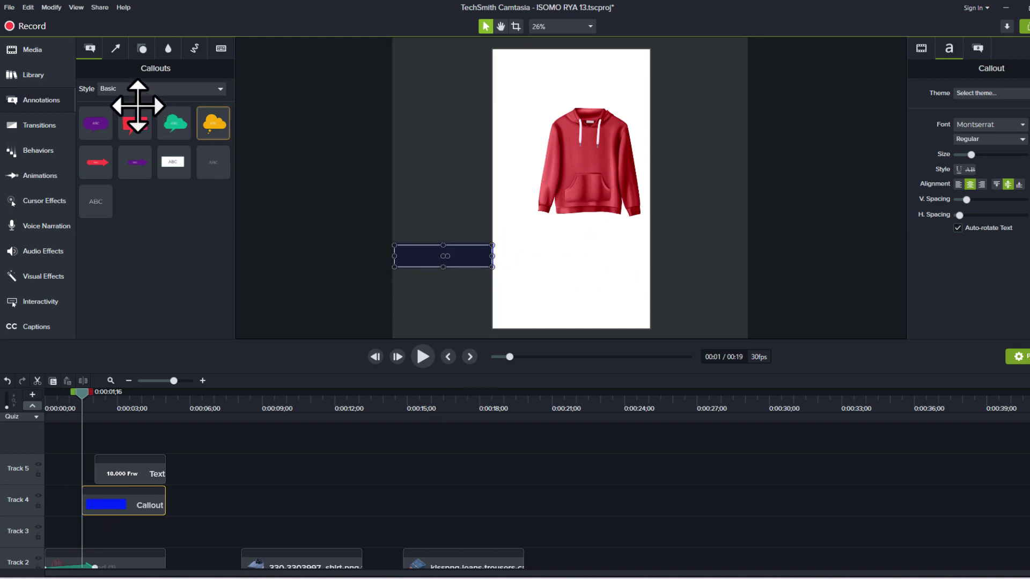
pyautogui.click(29, 174)
pyautogui.moveTo(115, 80); pyautogui.dragTo(96, 507)
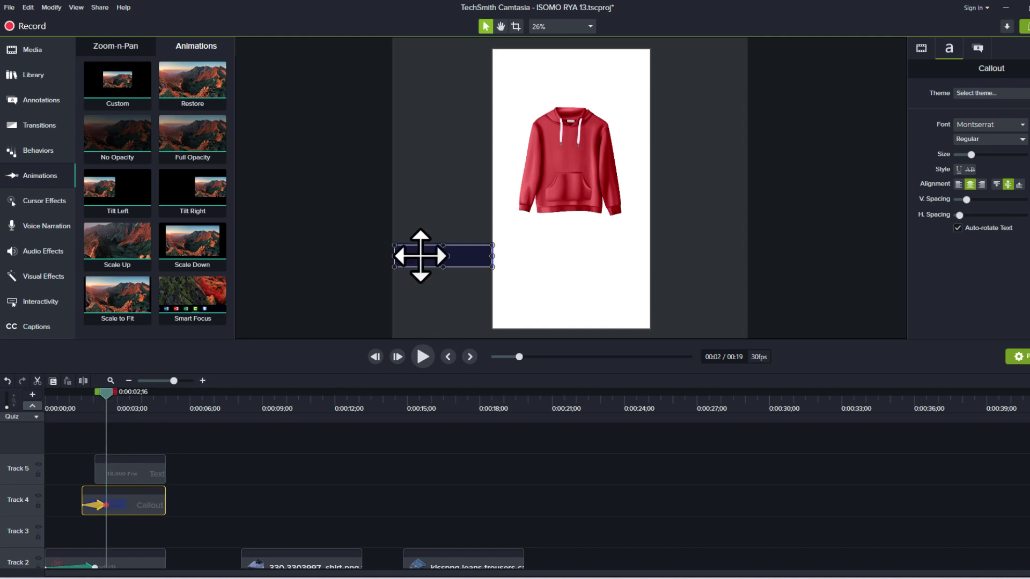
pyautogui.moveTo(420, 256); pyautogui.dragTo(544, 257)
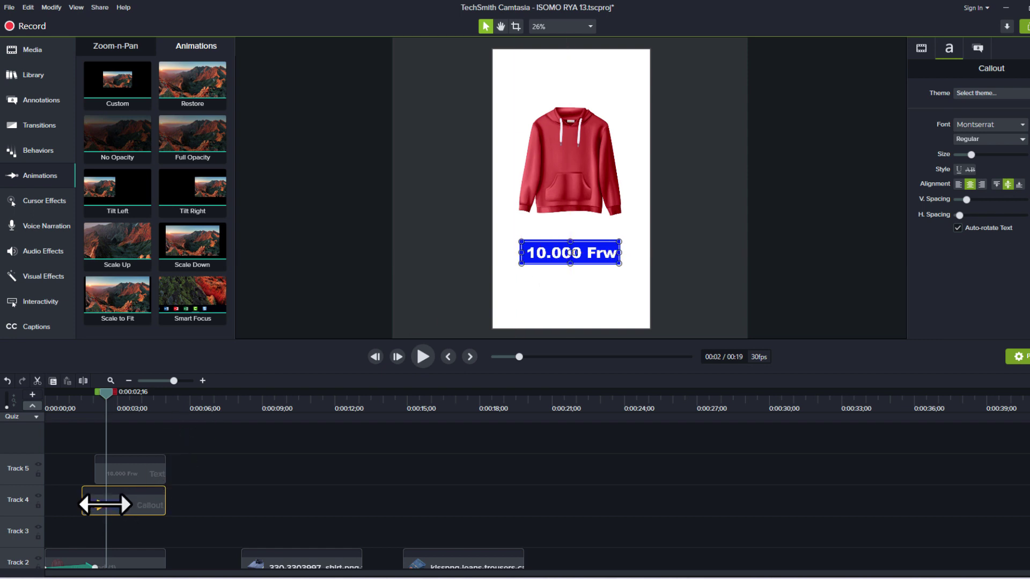
pyautogui.moveTo(103, 503)
pyautogui.mouseDown()
pyautogui.moveTo(139, 504)
pyautogui.moveTo(95, 504)
pyautogui.mouseUp()
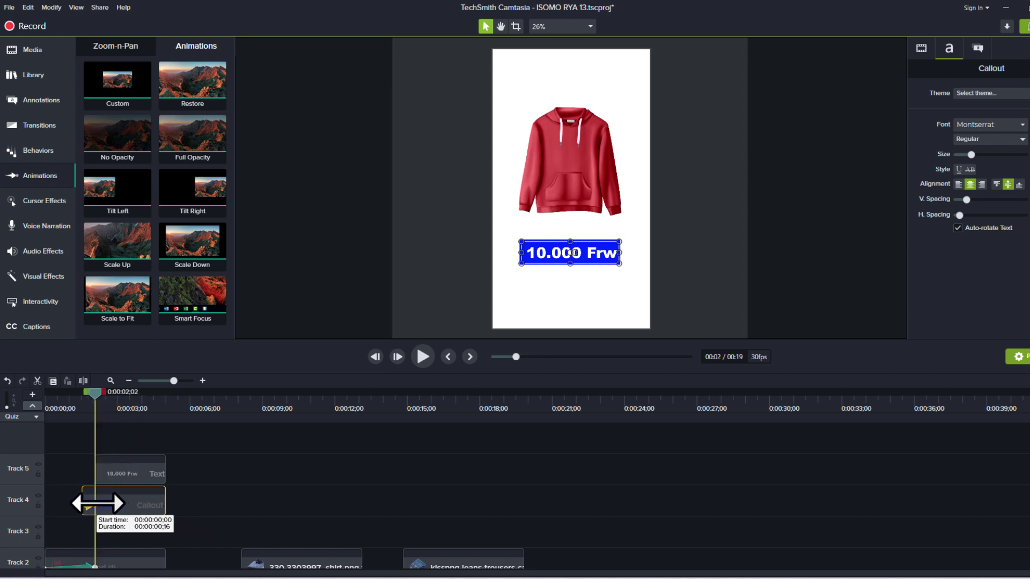
# Step: Preview the blue box slide-in from the start twice
pyautogui.moveTo(96, 394); pyautogui.dragTo(43, 401)
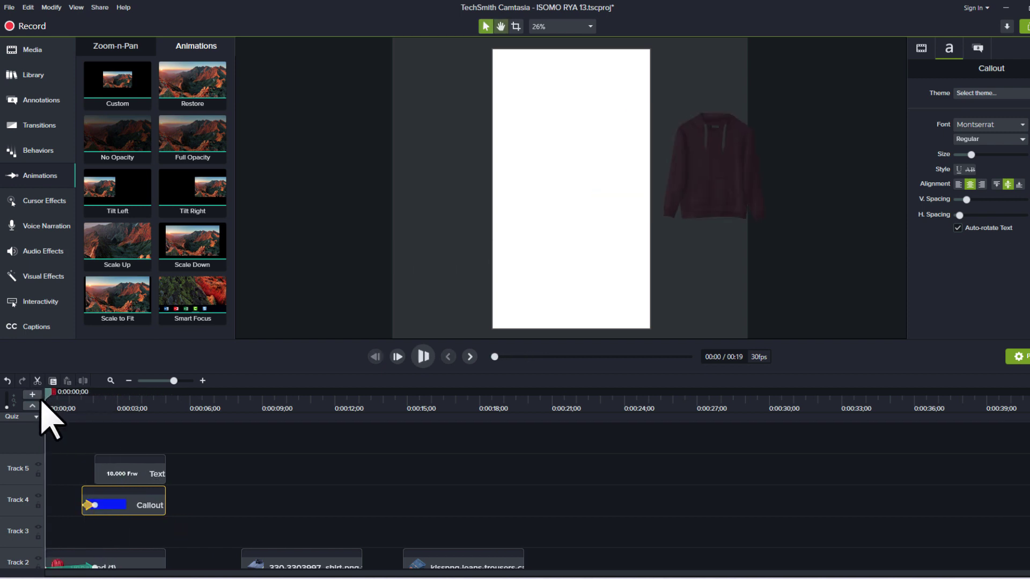
pyautogui.press('space')
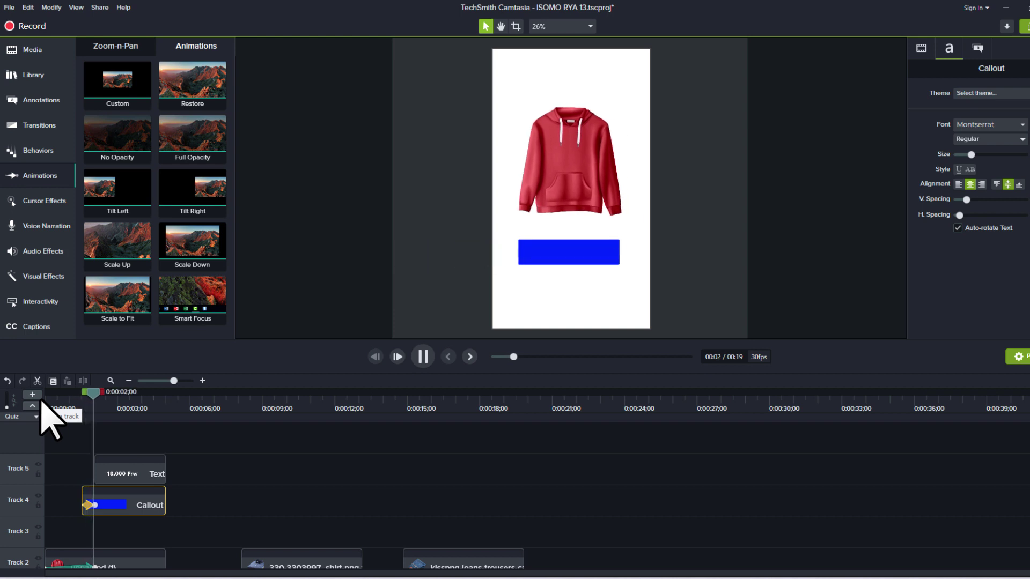
pyautogui.press('space')
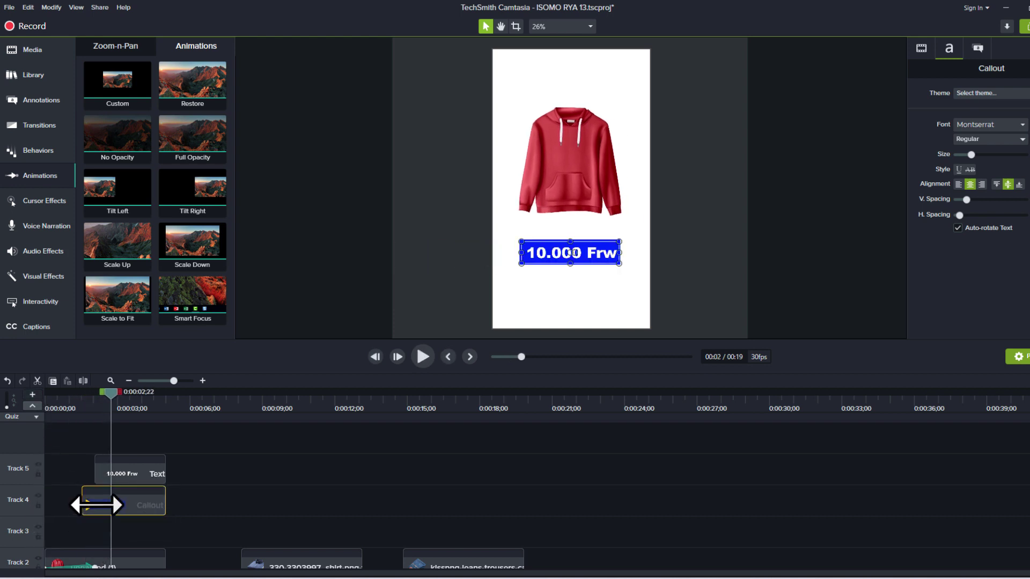
pyautogui.click(49, 401)
pyautogui.press('space')
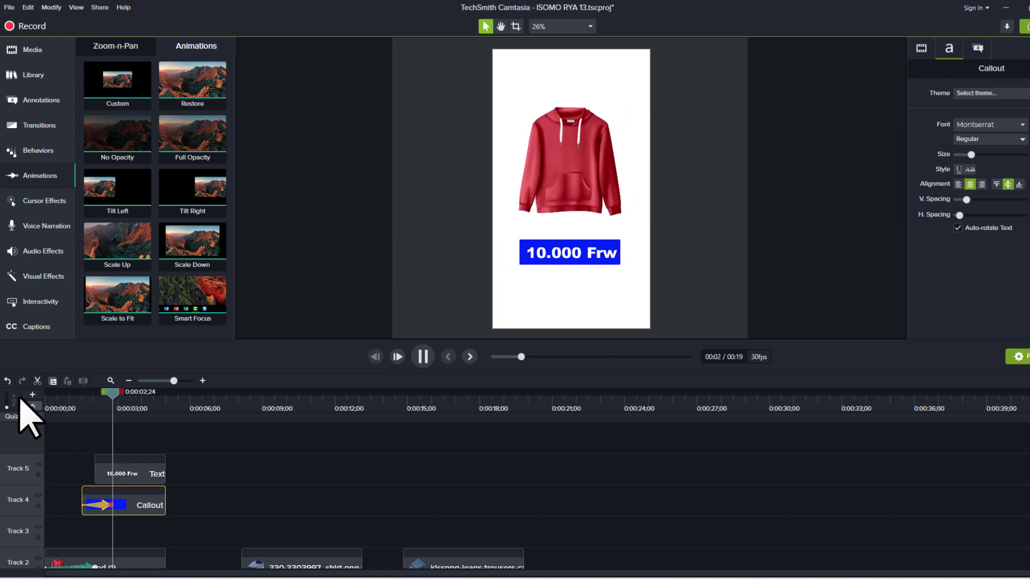
pyautogui.press('space')
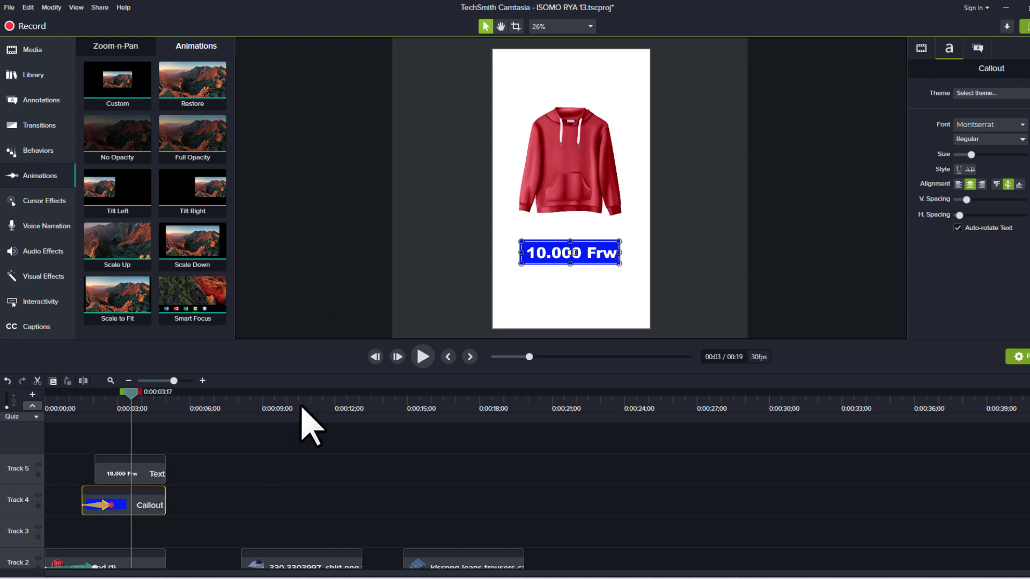
# Step: Move the shirt clip to an upper track after the price text and lengthen the blue box clip
pyautogui.moveTo(347, 339); pyautogui.dragTo(347, 335)
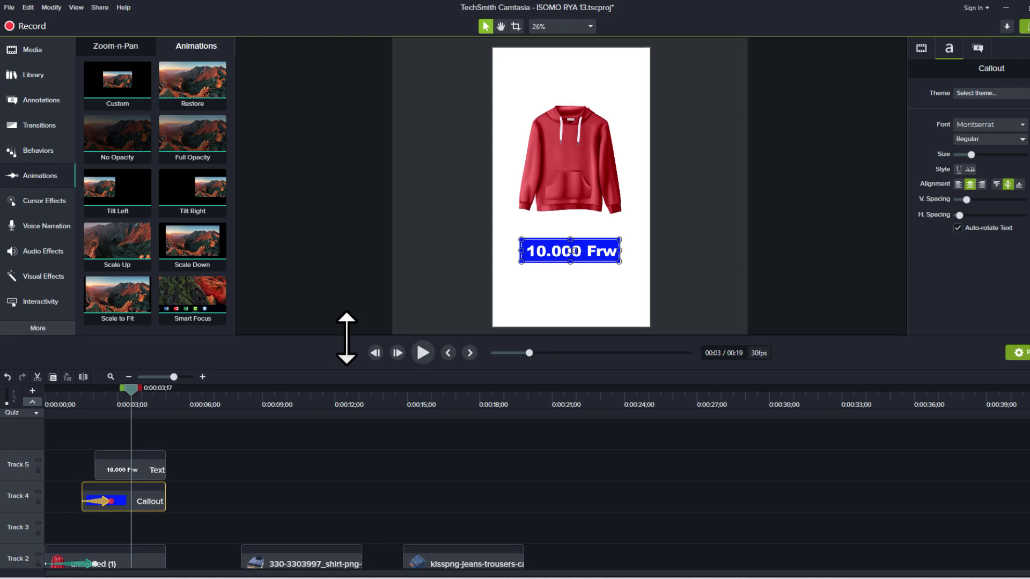
pyautogui.moveTo(308, 558)
pyautogui.mouseDown()
pyautogui.moveTo(300, 491)
pyautogui.moveTo(248, 478)
pyautogui.mouseUp()
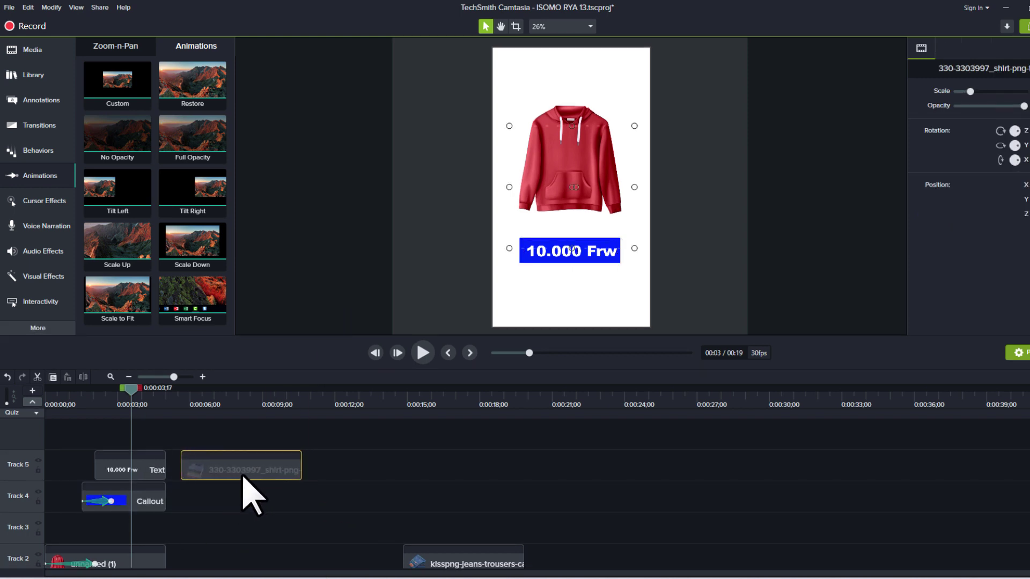
pyautogui.moveTo(241, 475); pyautogui.dragTo(179, 473)
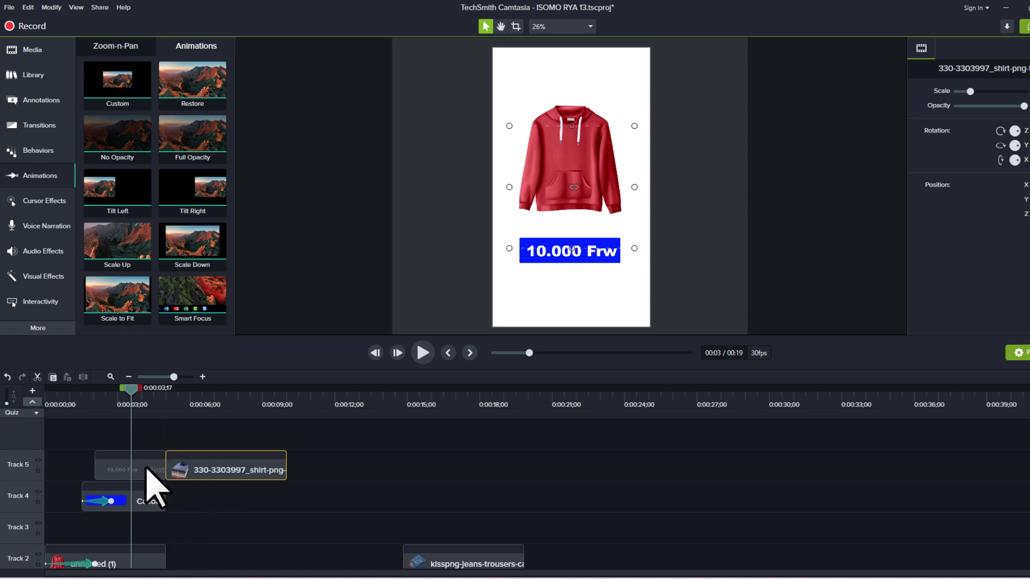
pyautogui.click(151, 506)
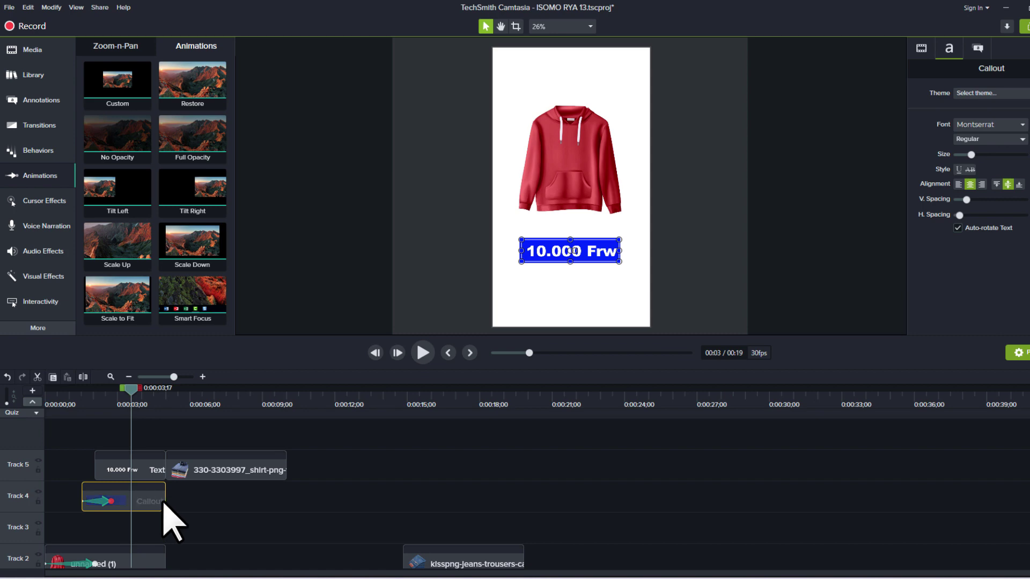
pyautogui.moveTo(165, 501); pyautogui.dragTo(287, 501)
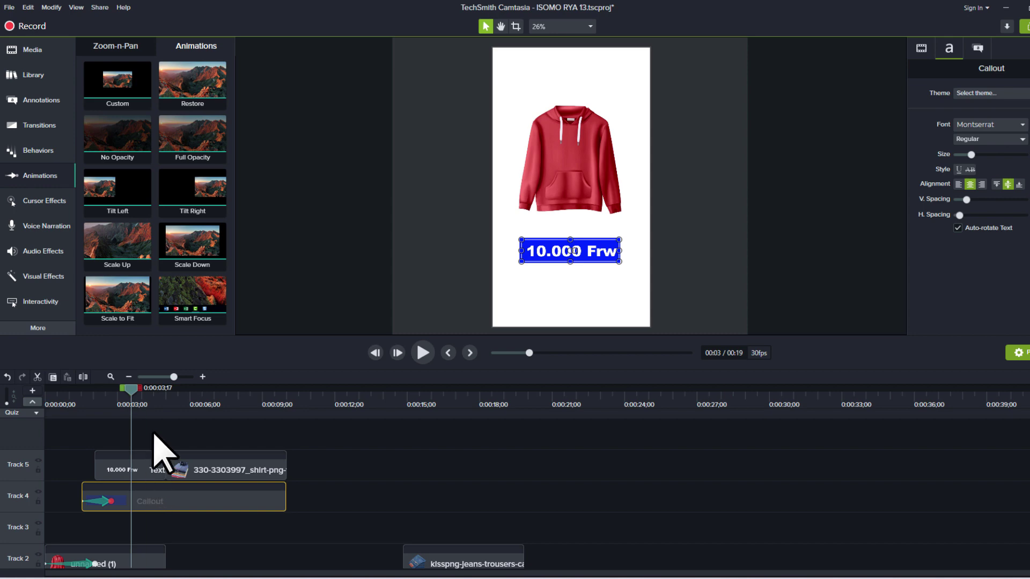
# Step: Shorten the 10.000 Frw text clip and move the shirt clip to follow right after it
pyautogui.click(150, 472)
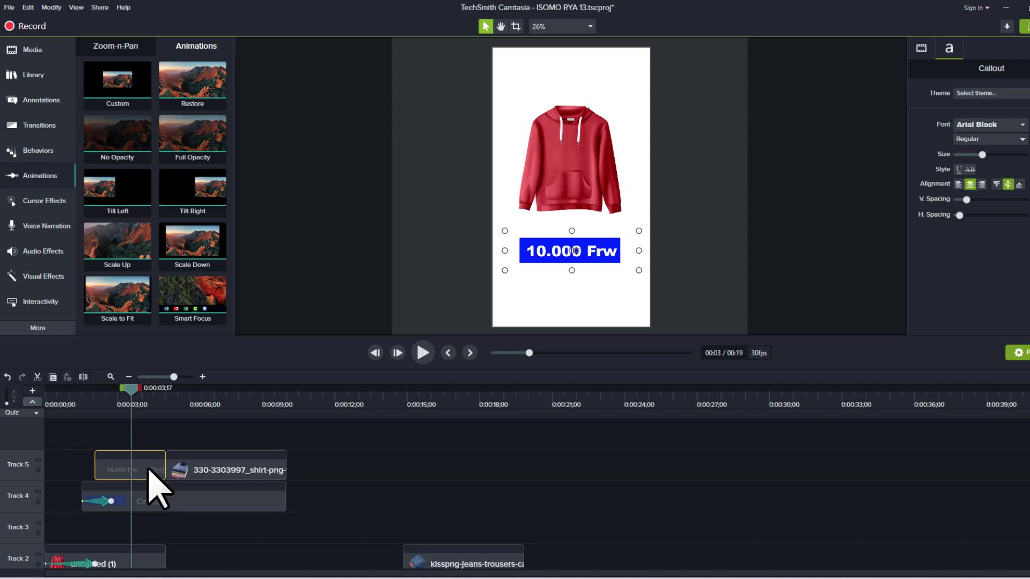
pyautogui.click(179, 432)
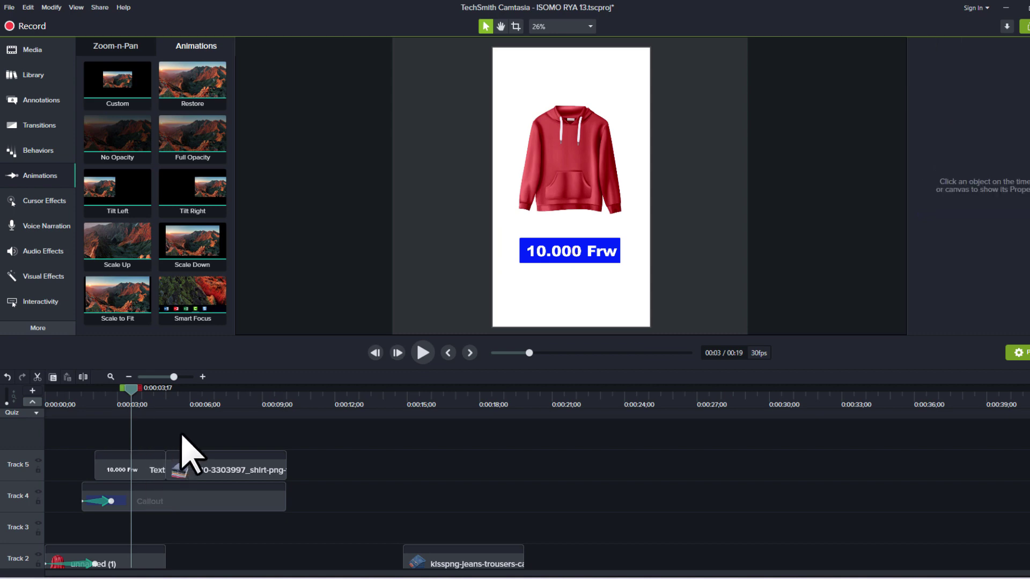
pyautogui.click(150, 471)
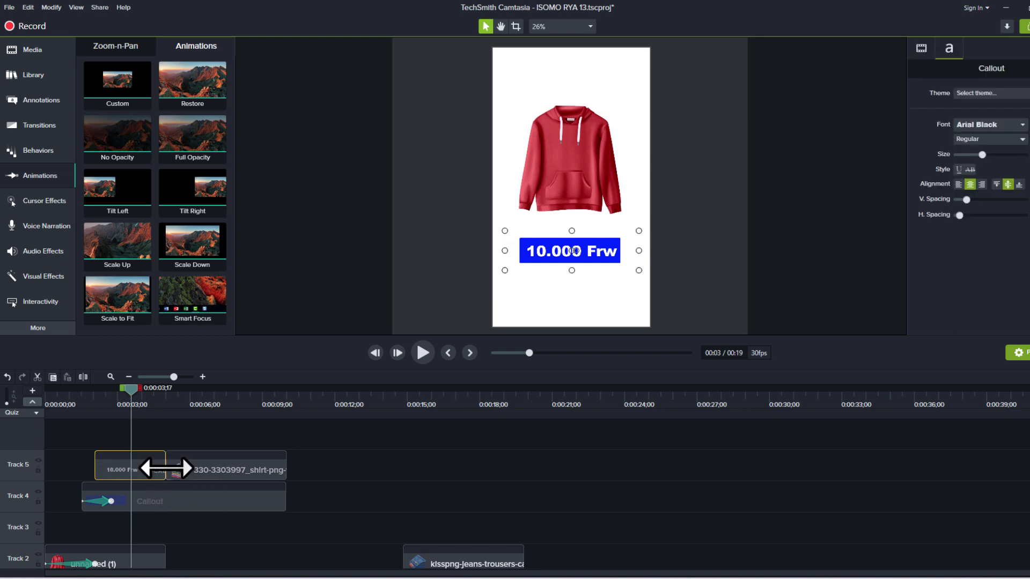
pyautogui.click(173, 470)
pyautogui.moveTo(161, 468)
pyautogui.mouseDown()
pyautogui.moveTo(209, 467)
pyautogui.moveTo(133, 464)
pyautogui.mouseUp()
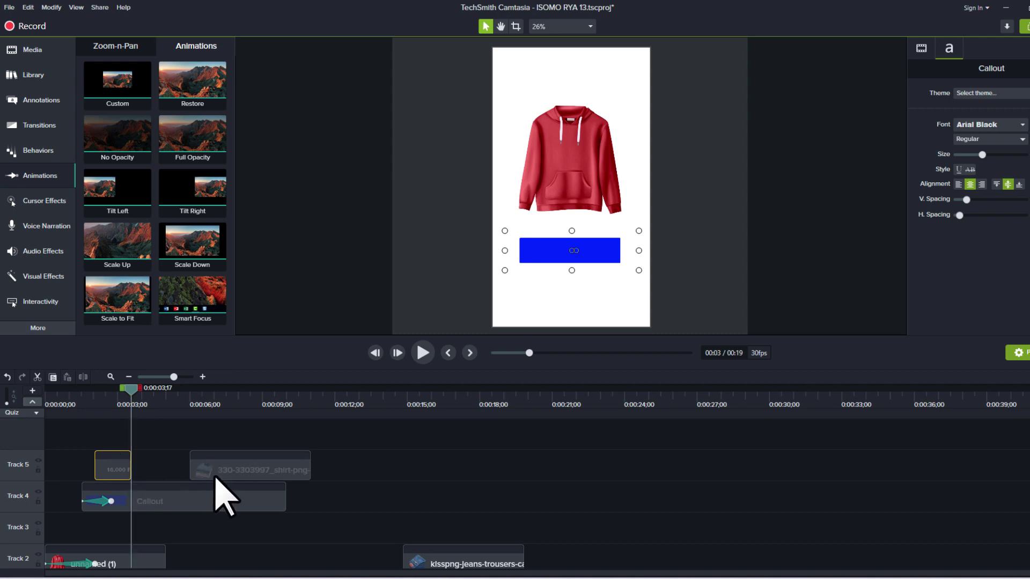
pyautogui.moveTo(244, 470)
pyautogui.mouseDown()
pyautogui.moveTo(185, 470)
pyautogui.moveTo(200, 470)
pyautogui.mouseUp()
pyautogui.click(131, 564)
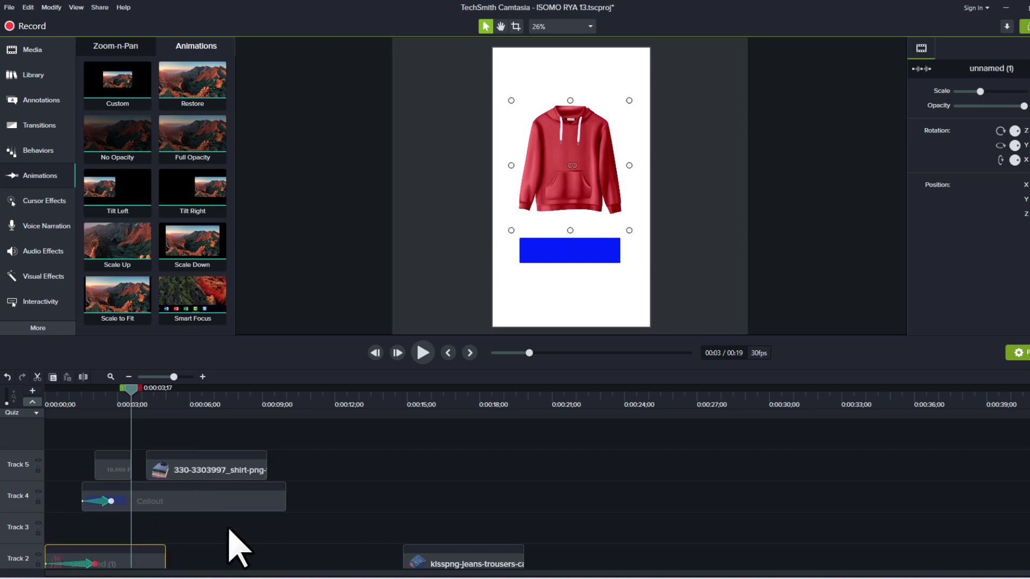
# Step: Add a Custom animation sliding the hoodie off the canvas to the left, and preview it
pyautogui.moveTo(494, 334); pyautogui.dragTo(494, 300)
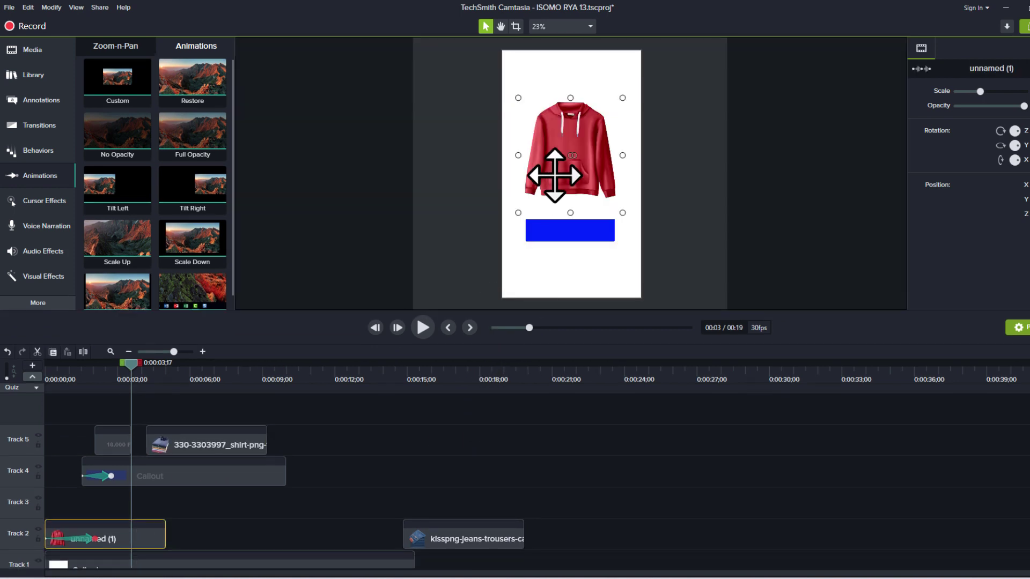
pyautogui.moveTo(116, 80)
pyautogui.mouseDown()
pyautogui.moveTo(92, 448)
pyautogui.moveTo(141, 543)
pyautogui.mouseUp()
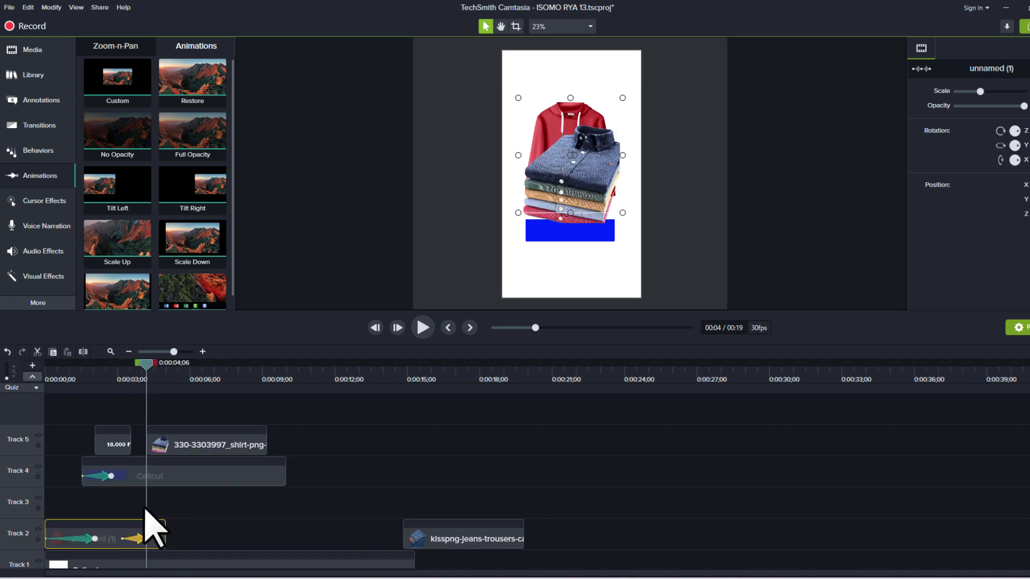
pyautogui.moveTo(150, 367); pyautogui.dragTo(158, 368)
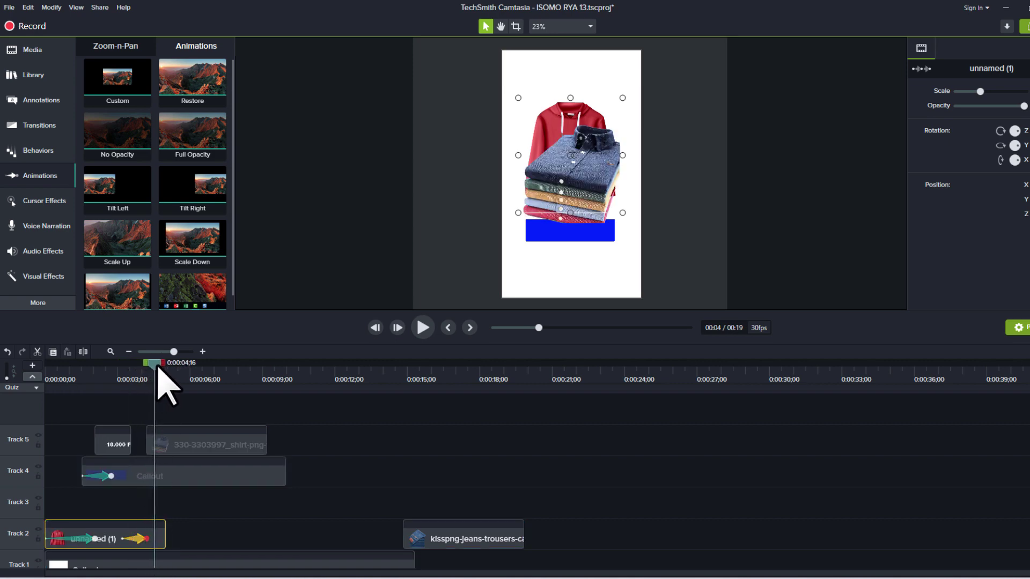
pyautogui.press('Left')
pyautogui.press('Left')
pyautogui.press('Left')
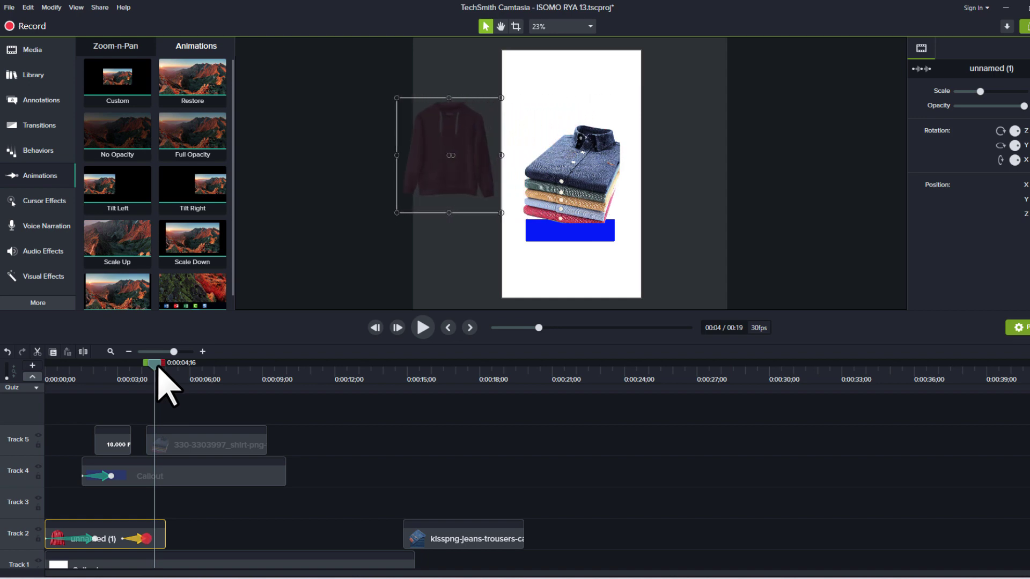
pyautogui.moveTo(184, 436); pyautogui.dragTo(342, 445)
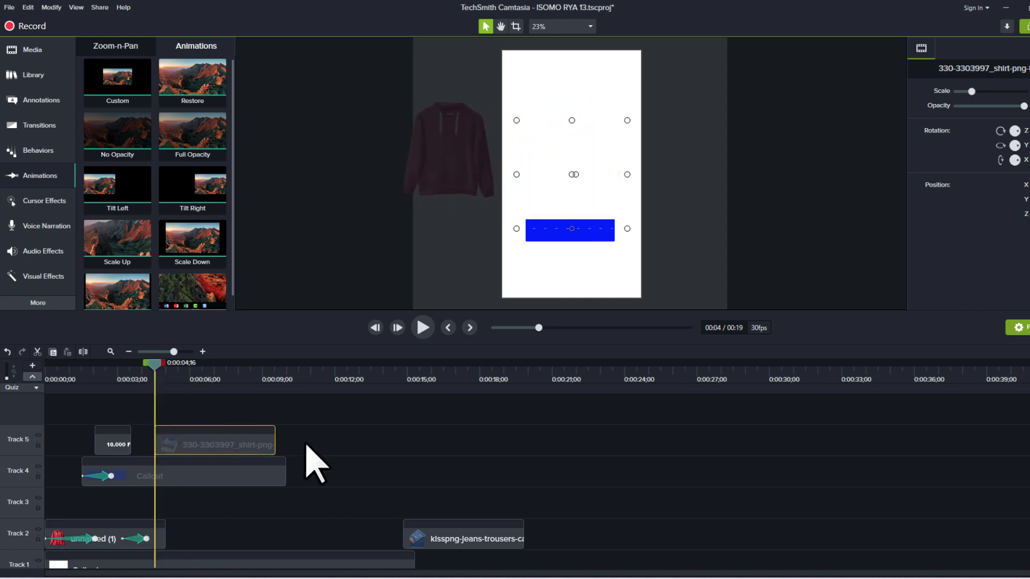
pyautogui.click(72, 373)
pyautogui.press('space')
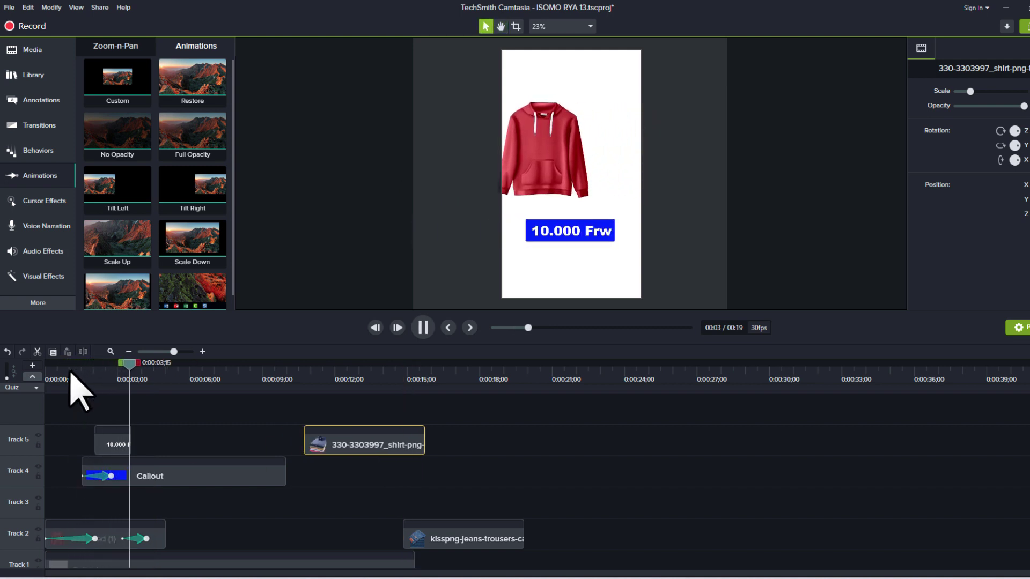
pyautogui.press('space')
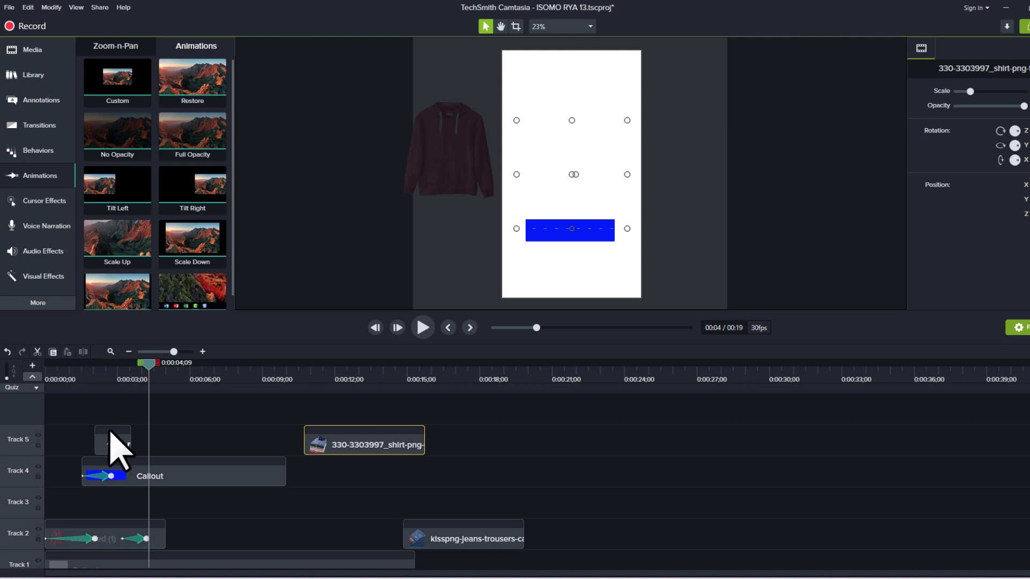
# Step: Animate the shirt stack sliding in from off-canvas right to above the blue box, with easing
pyautogui.moveTo(369, 443); pyautogui.dragTo(215, 446)
pyautogui.moveTo(579, 192); pyautogui.dragTo(714, 169)
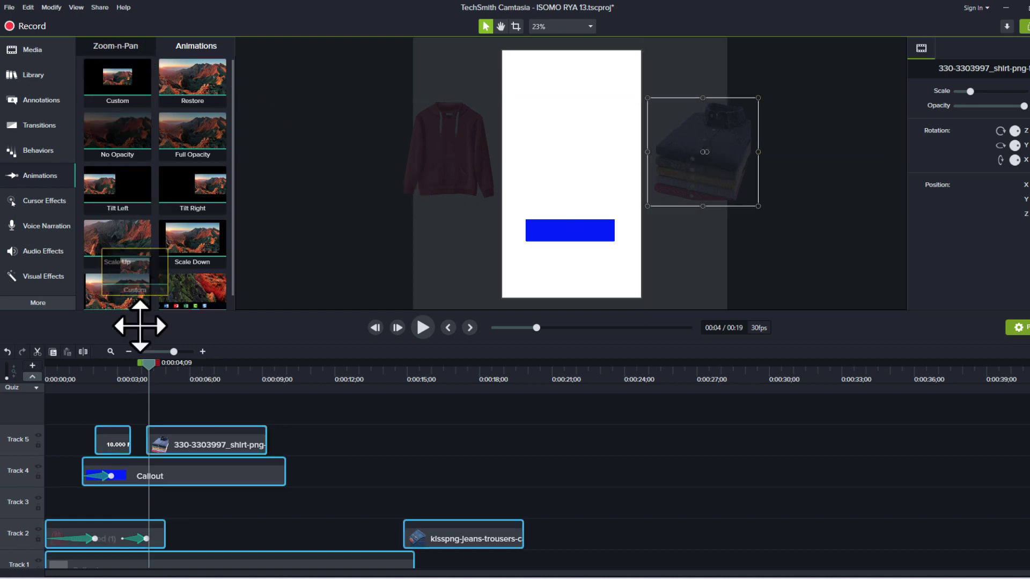
pyautogui.moveTo(108, 68); pyautogui.dragTo(162, 447)
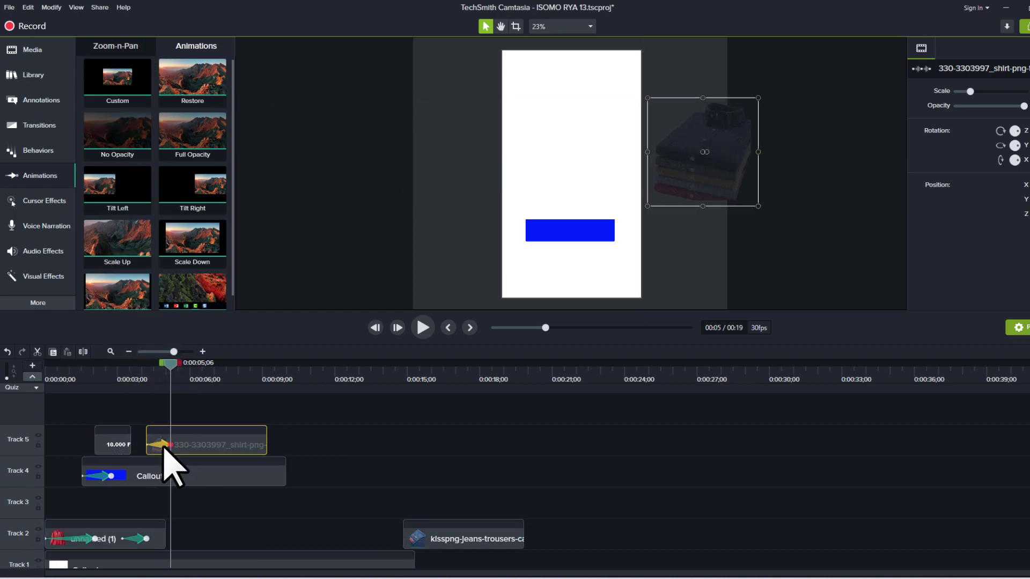
pyautogui.rightClick(164, 448)
pyautogui.moveTo(226, 498)
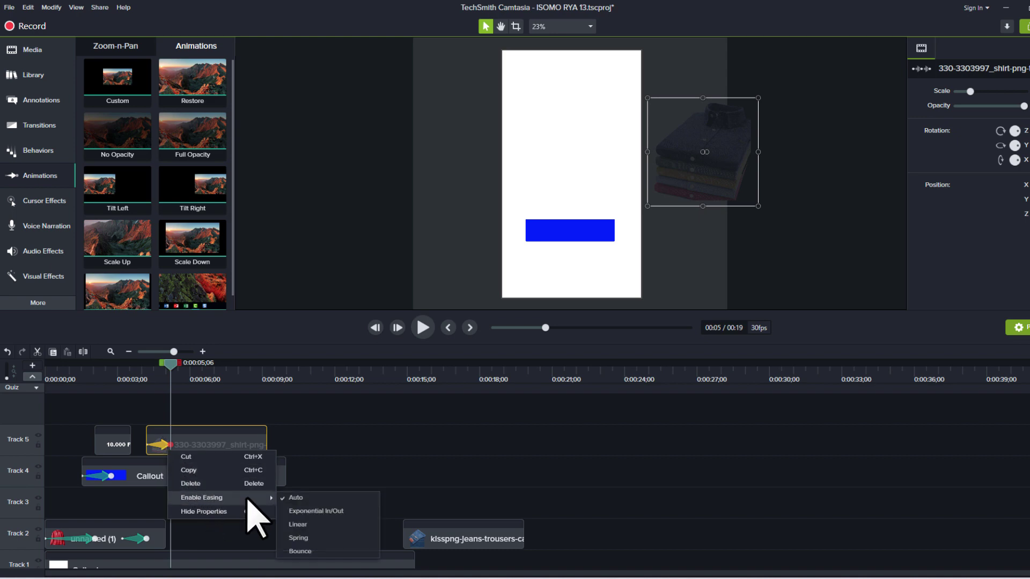
pyautogui.click(298, 524)
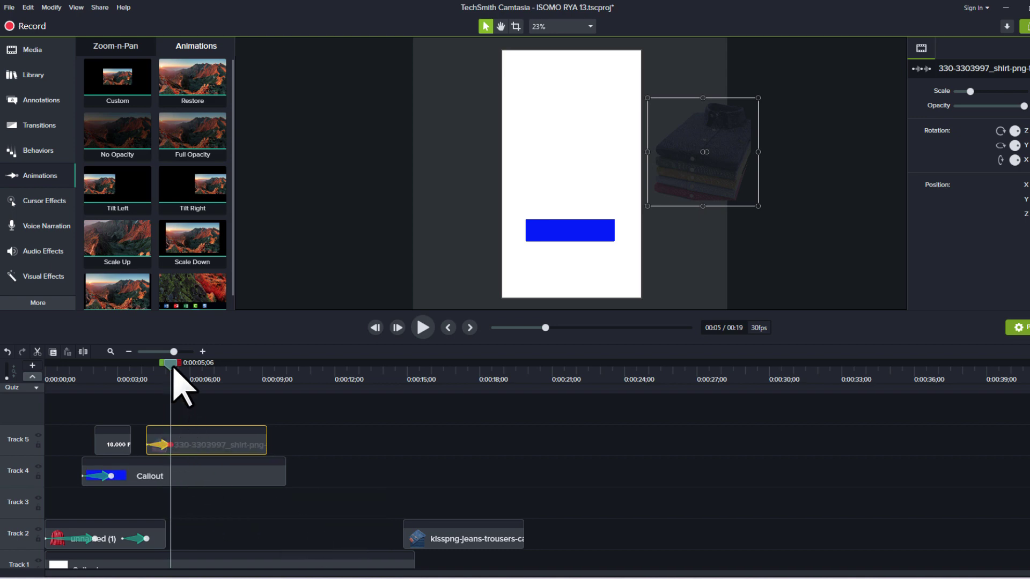
pyautogui.moveTo(172, 366); pyautogui.dragTo(179, 366)
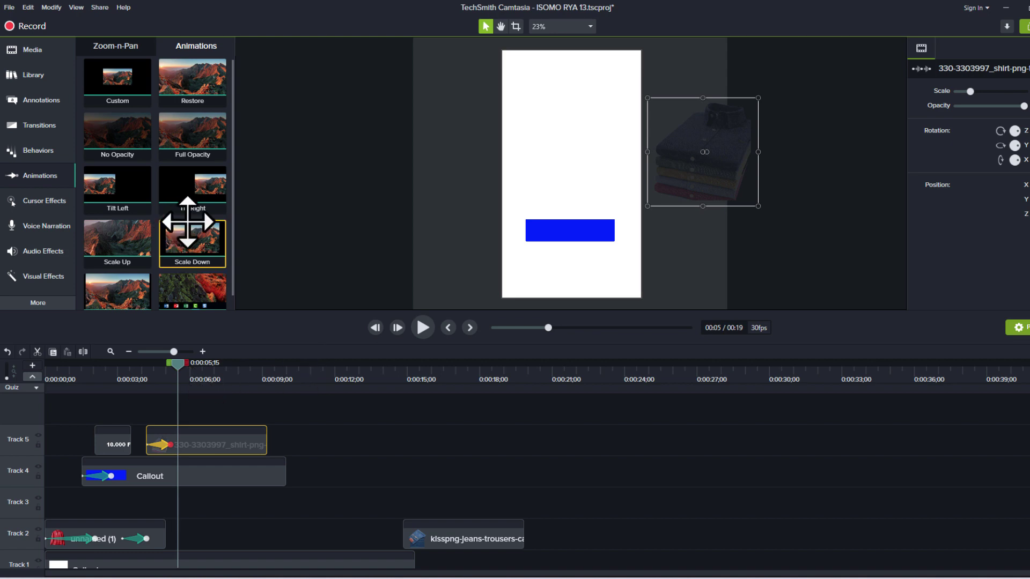
pyautogui.moveTo(719, 160); pyautogui.dragTo(597, 159)
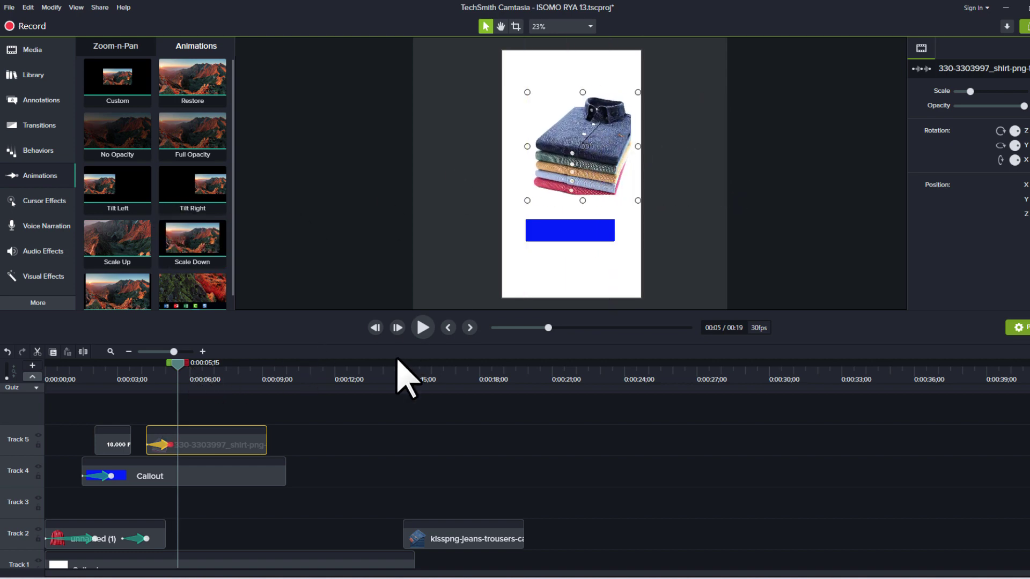
# Step: Copy the price text onto new Track 6 under the shirts as 20.000 Frw and play back
pyautogui.click(117, 447)
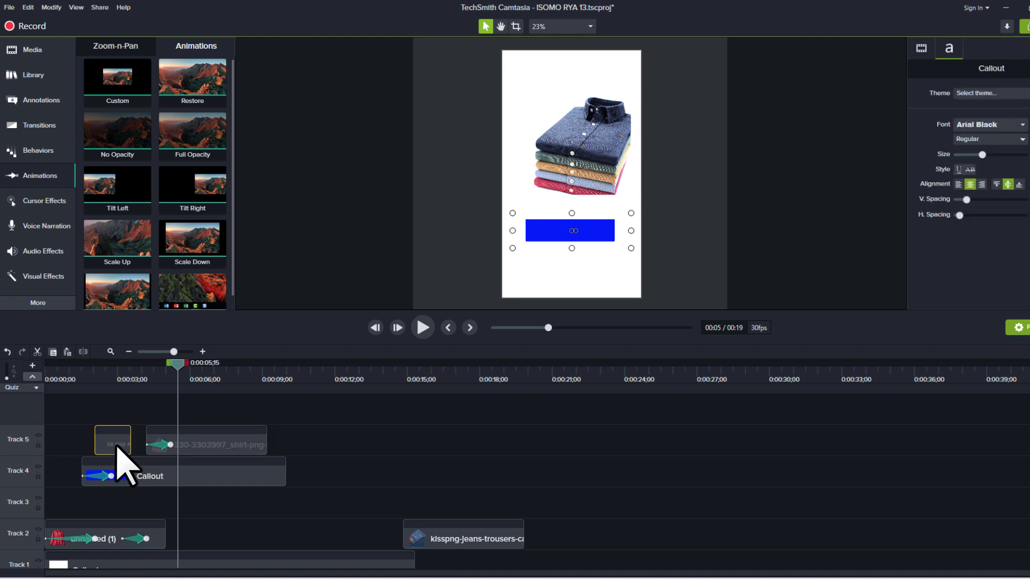
pyautogui.moveTo(117, 446); pyautogui.dragTo(204, 409)
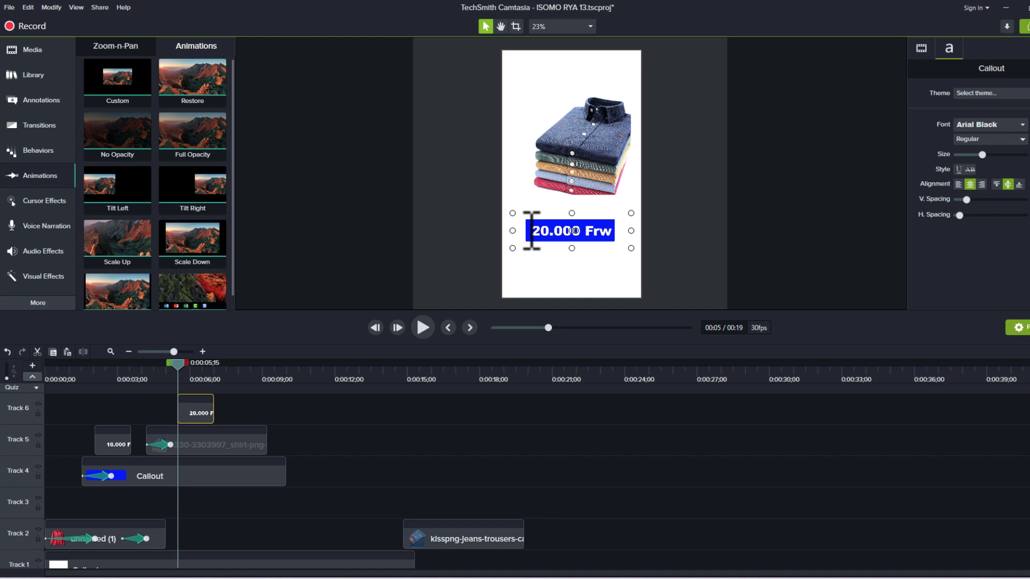
pyautogui.click(328, 478)
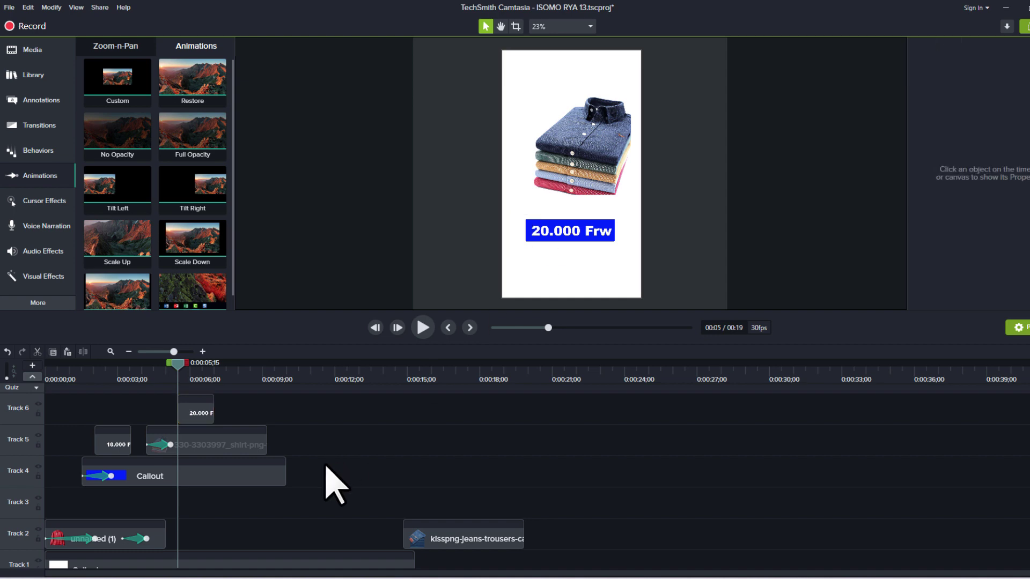
pyautogui.click(101, 374)
pyautogui.click(61, 374)
pyautogui.press('space')
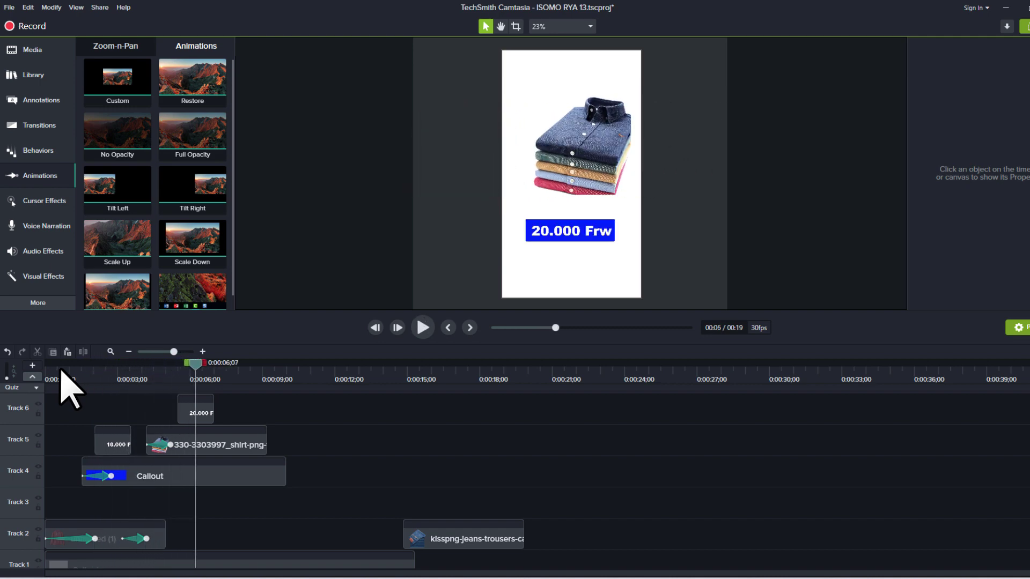
# Step: Add a second Custom animation sliding the shirts past the canvas's left edge, and preview it
pyautogui.press('space')
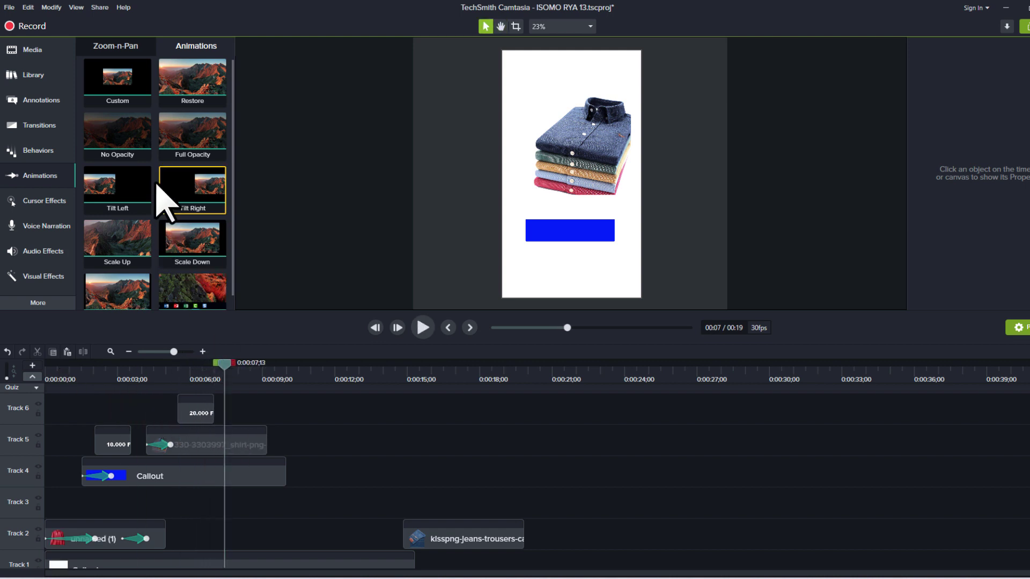
pyautogui.click(212, 365)
pyautogui.moveTo(118, 81)
pyautogui.mouseDown()
pyautogui.moveTo(202, 424)
pyautogui.moveTo(211, 451)
pyautogui.moveTo(225, 454)
pyautogui.mouseUp()
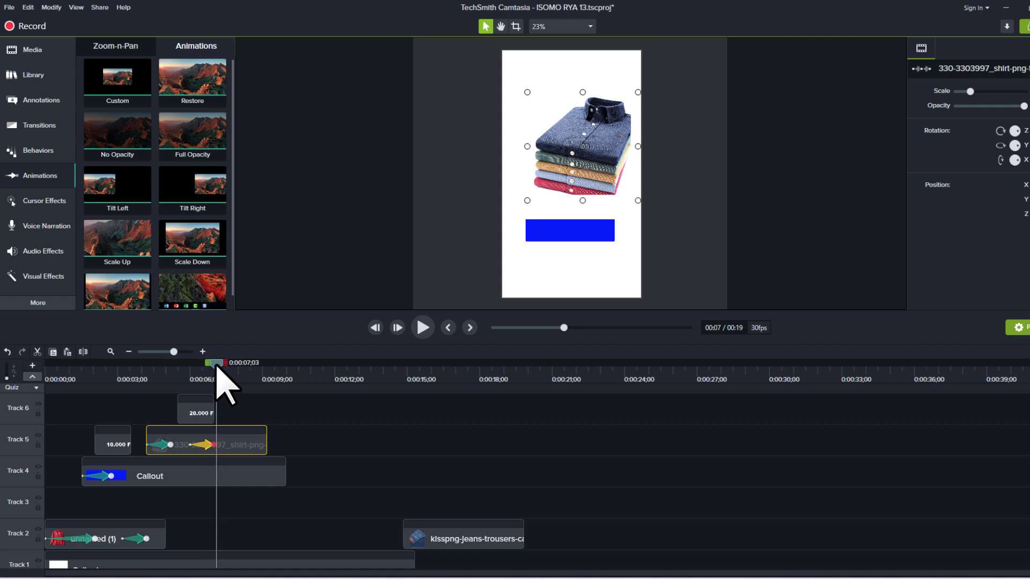
pyautogui.moveTo(216, 364); pyautogui.dragTo(219, 366)
pyautogui.moveTo(589, 163); pyautogui.dragTo(487, 150)
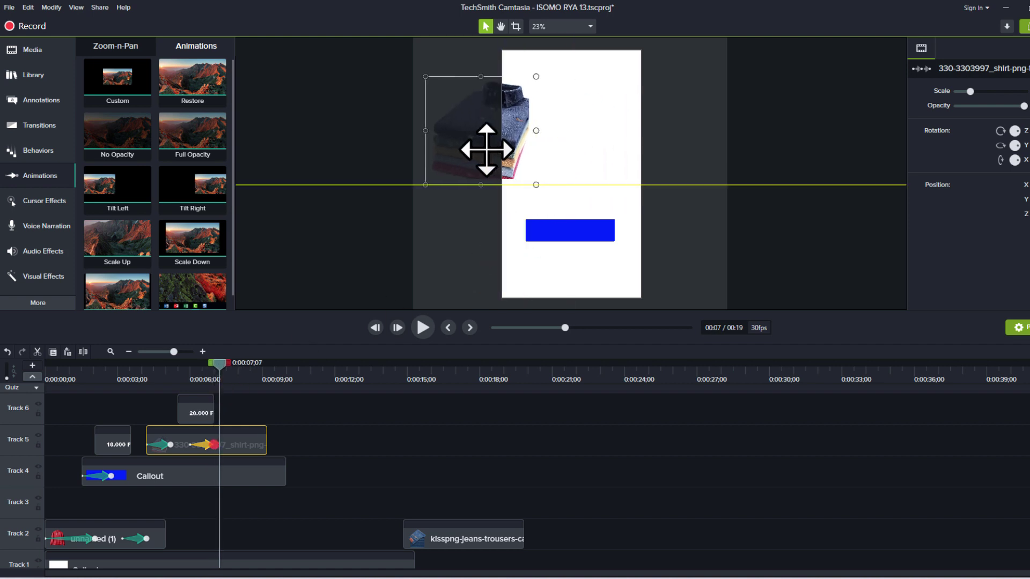
pyautogui.click(59, 379)
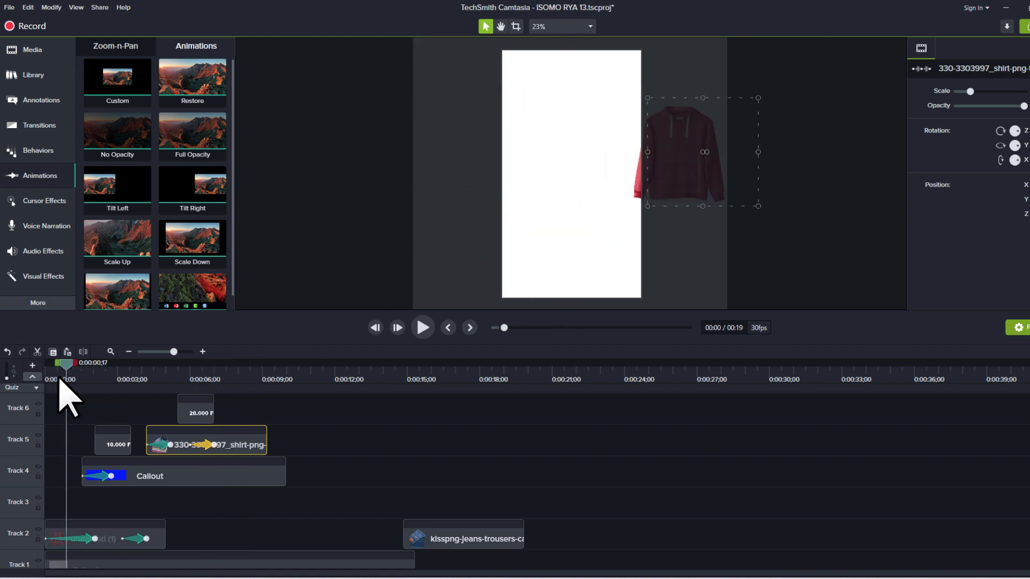
pyautogui.press('space')
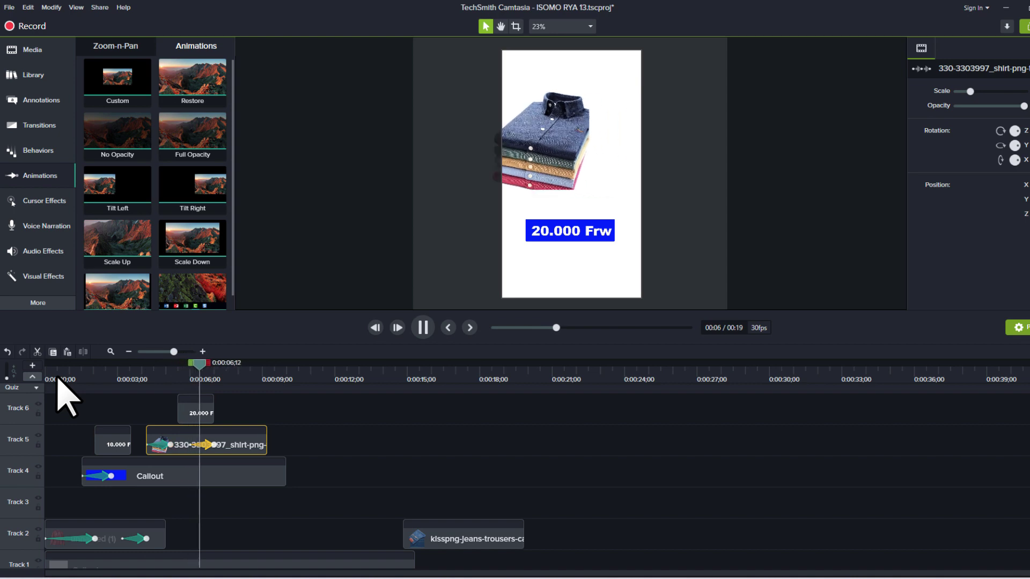
pyautogui.press('space')
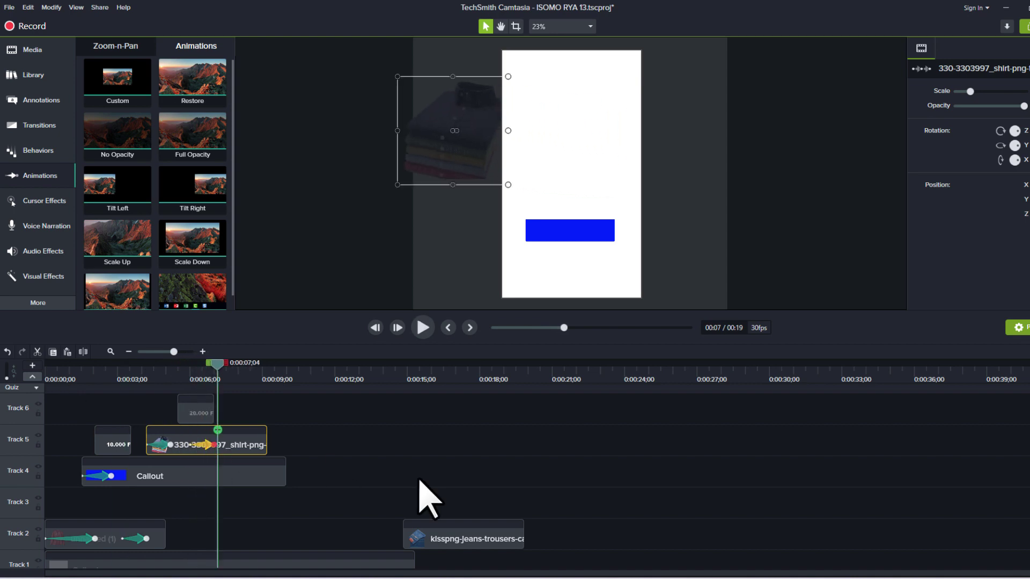
# Step: Move the jeans clip up to Track 6 after the shirts and enlarge the jeans image
pyautogui.moveTo(465, 538)
pyautogui.mouseDown()
pyautogui.moveTo(319, 415)
pyautogui.moveTo(287, 432)
pyautogui.mouseUp()
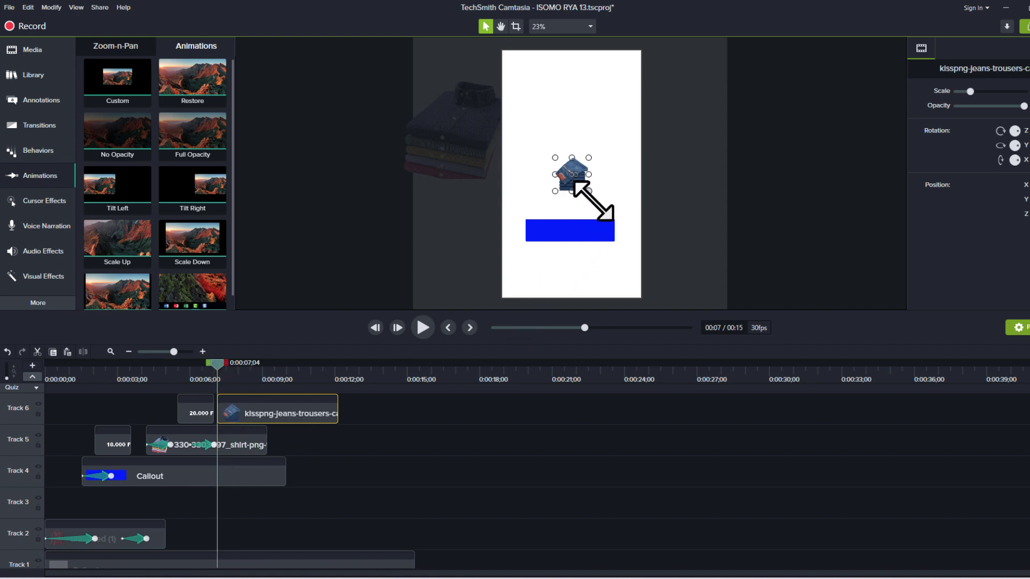
pyautogui.moveTo(588, 191); pyautogui.dragTo(613, 201)
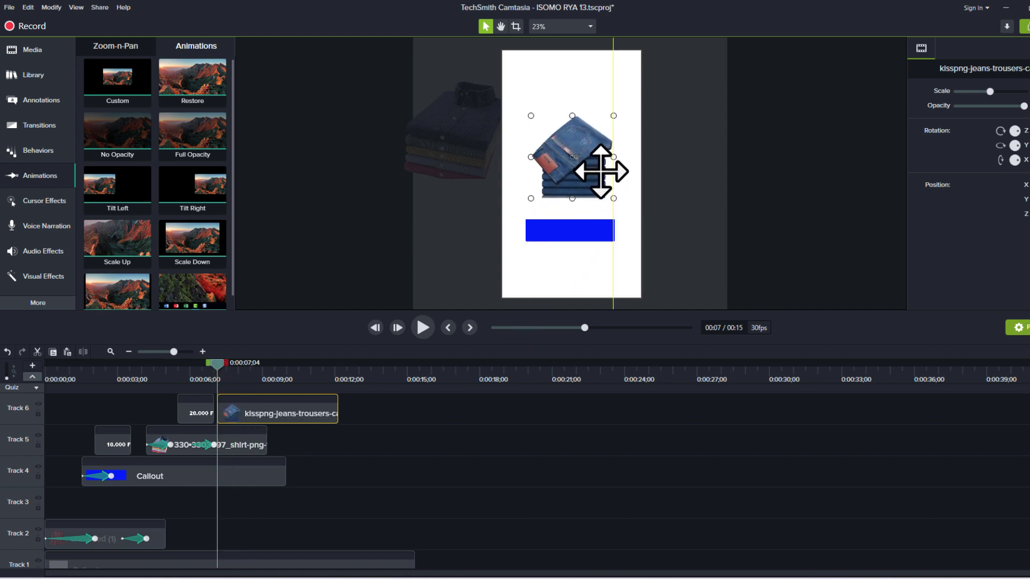
pyautogui.click(611, 196)
pyautogui.click(592, 181)
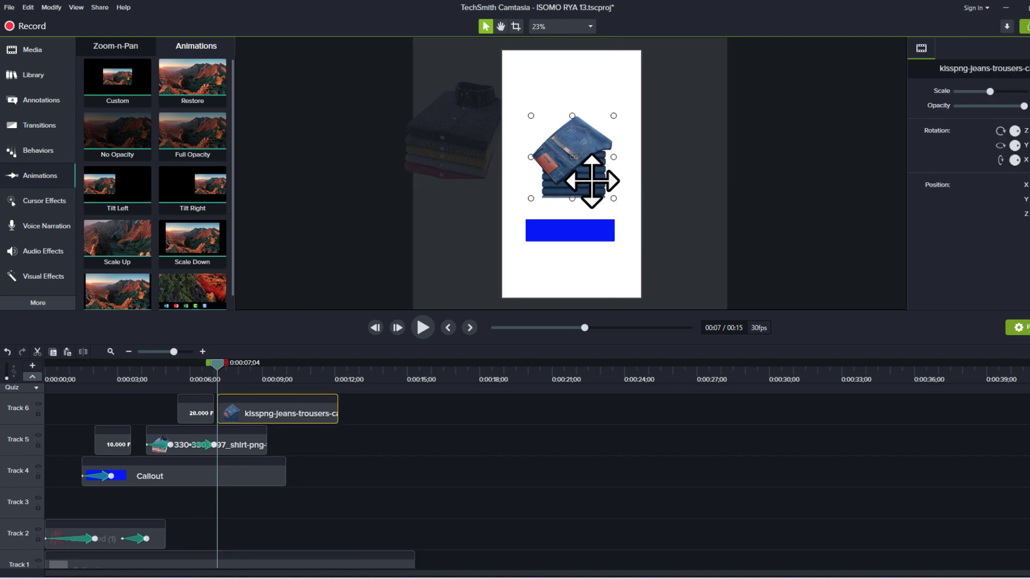
pyautogui.moveTo(615, 199)
pyautogui.mouseDown()
pyautogui.moveTo(622, 207)
pyautogui.moveTo(705, 169)
pyautogui.mouseUp()
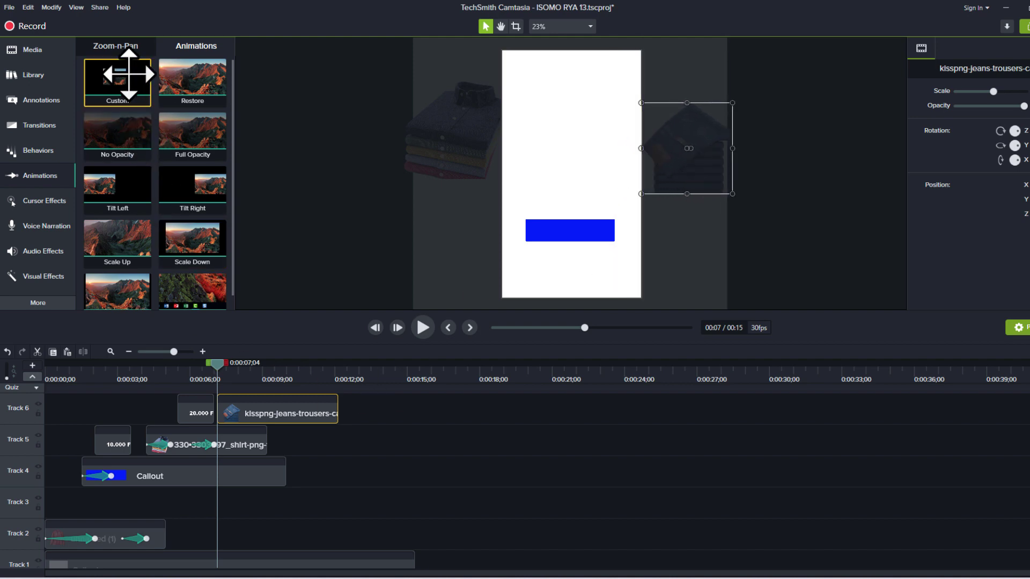
# Step: Apply a Custom animation sliding the jeans in from off-canvas right to above the blue box
pyautogui.moveTo(129, 76); pyautogui.dragTo(228, 415)
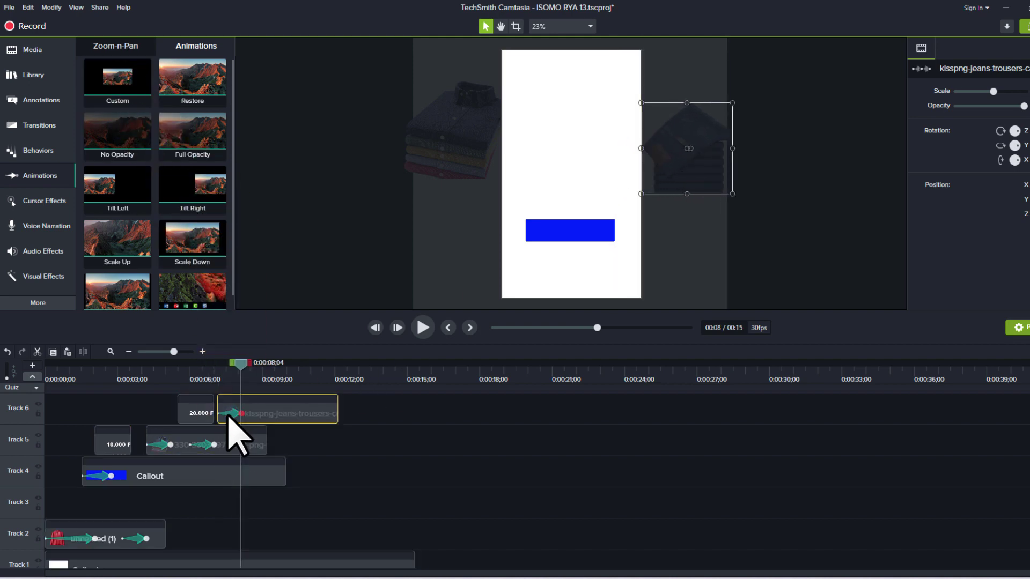
pyautogui.moveTo(245, 364); pyautogui.dragTo(252, 367)
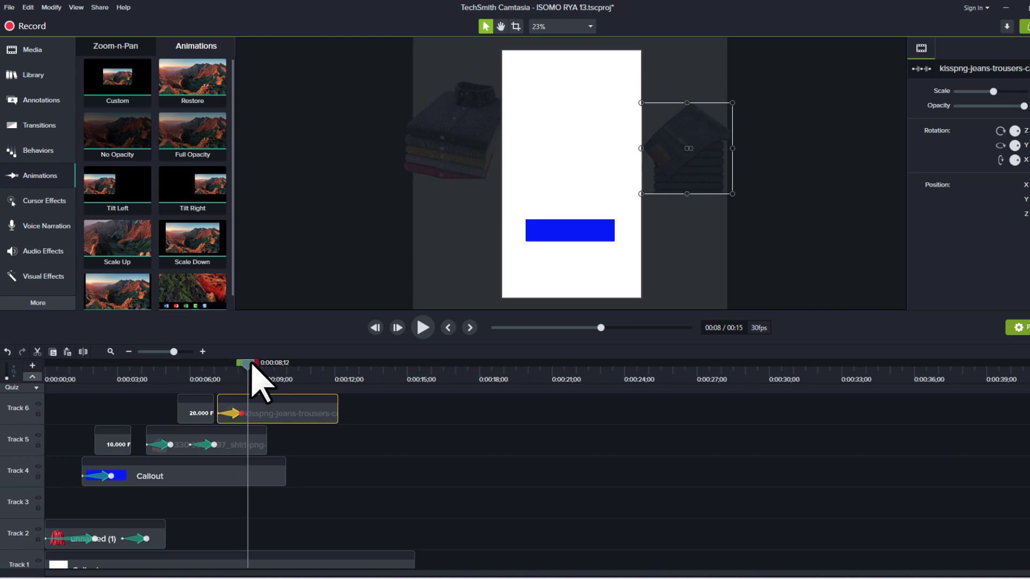
pyautogui.moveTo(671, 157); pyautogui.dragTo(570, 157)
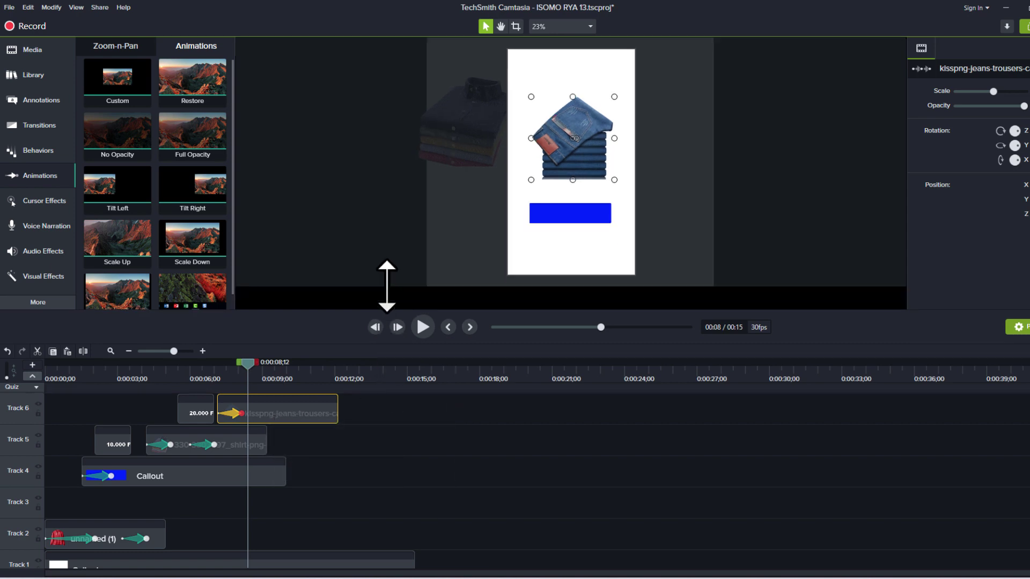
pyautogui.moveTo(388, 310); pyautogui.dragTo(387, 285)
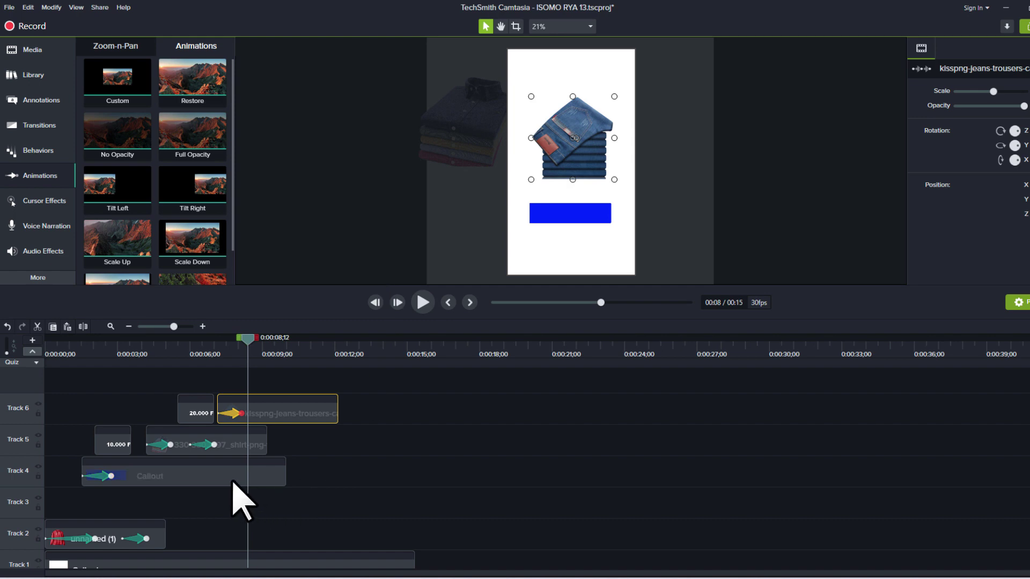
# Step: Move the blue box to Track 3, paste the price label onto Track 4 as 30.000 Frw, and preview
pyautogui.moveTo(230, 480); pyautogui.dragTo(228, 499)
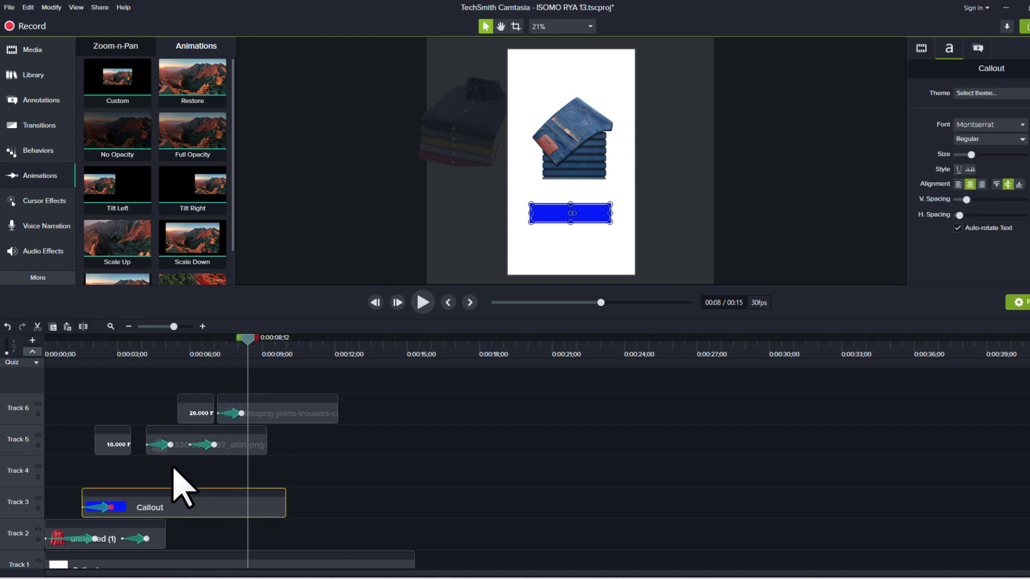
pyautogui.click(201, 422)
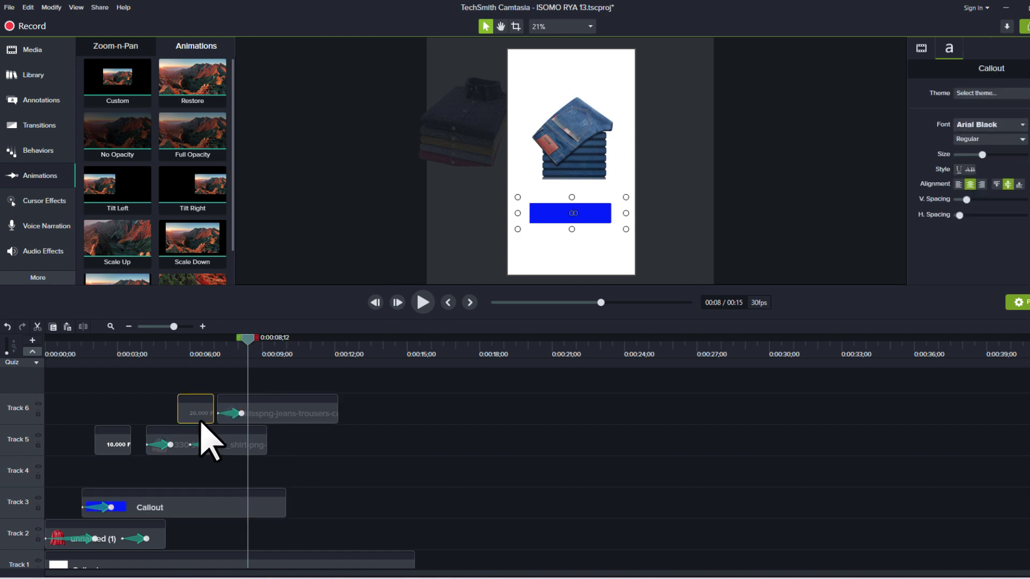
pyautogui.hotkey('ctrl', 'v')
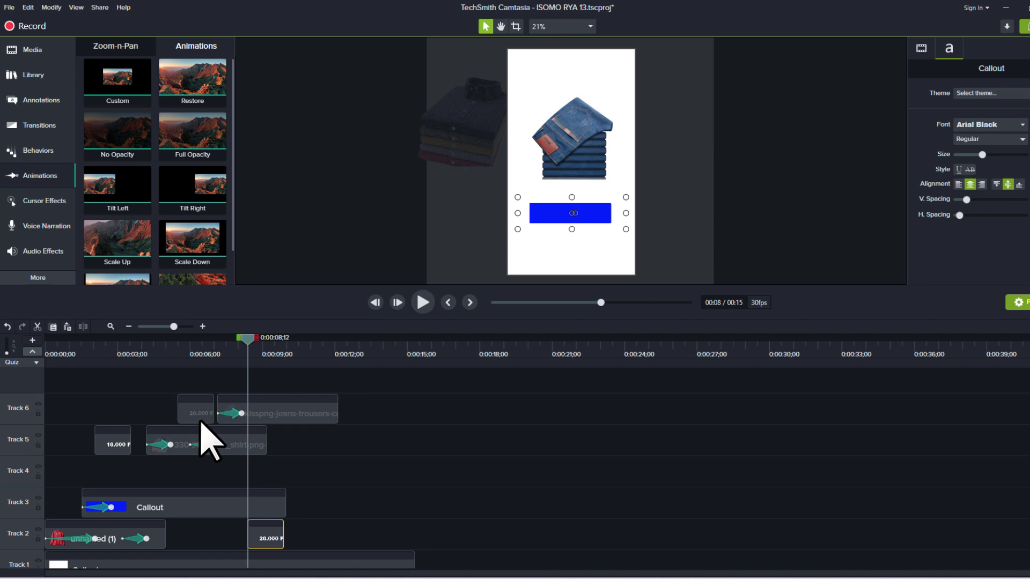
pyautogui.moveTo(260, 541); pyautogui.dragTo(259, 480)
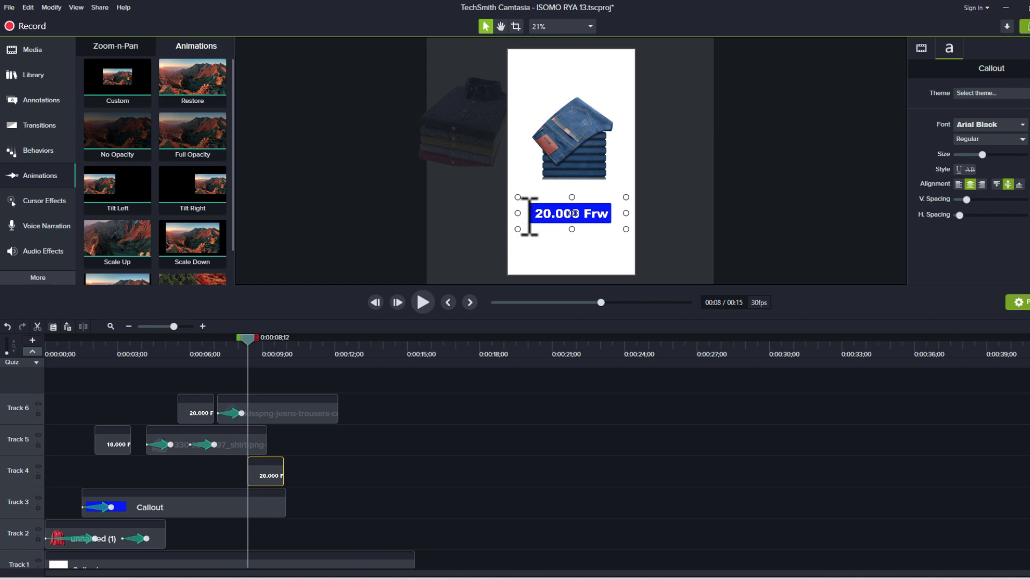
pyautogui.click(202, 372)
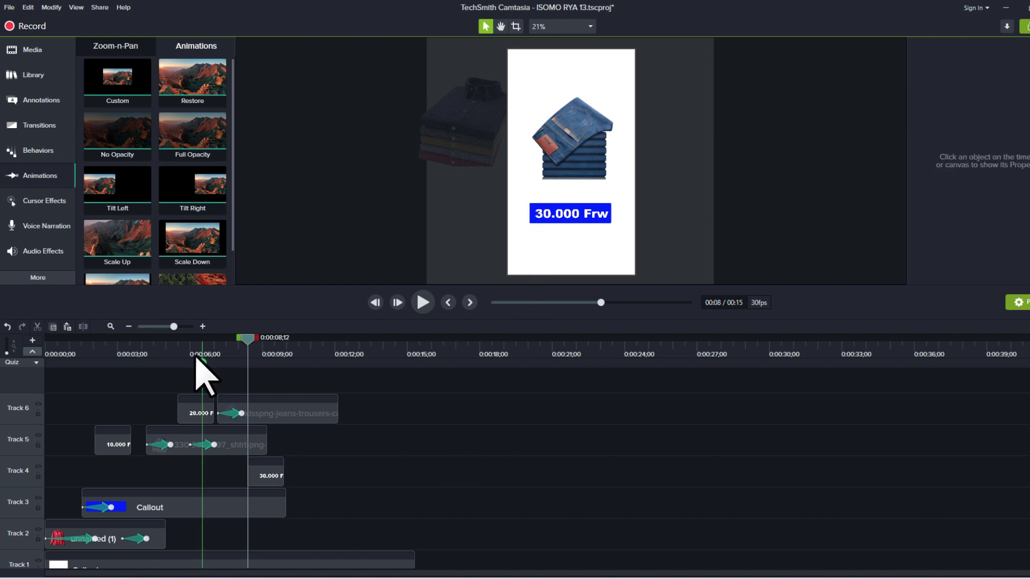
pyautogui.click(161, 354)
pyautogui.press('space')
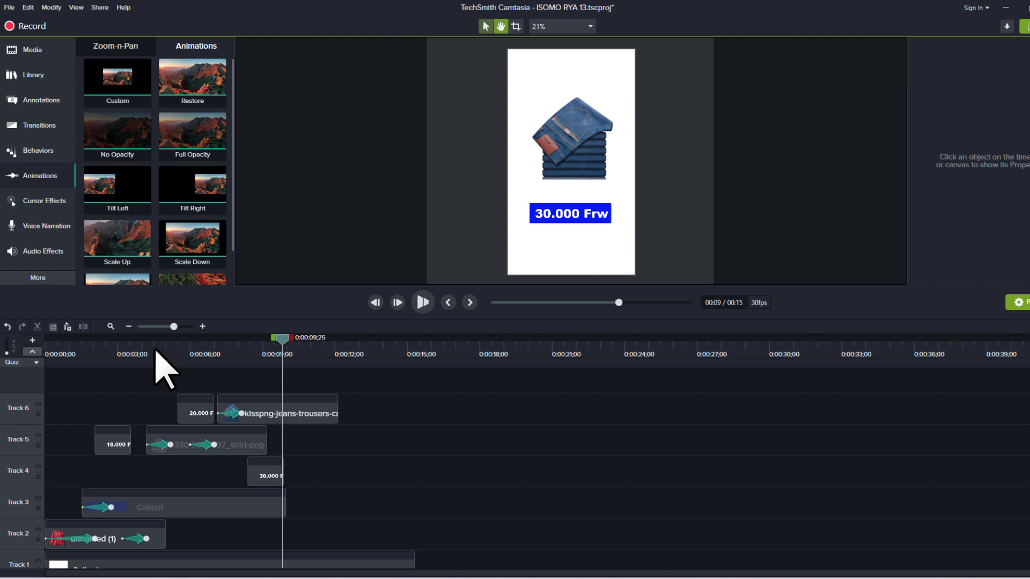
# Step: Select the jeans, 30.000 label and blue box clips and split them at about 0:09
pyautogui.press('space')
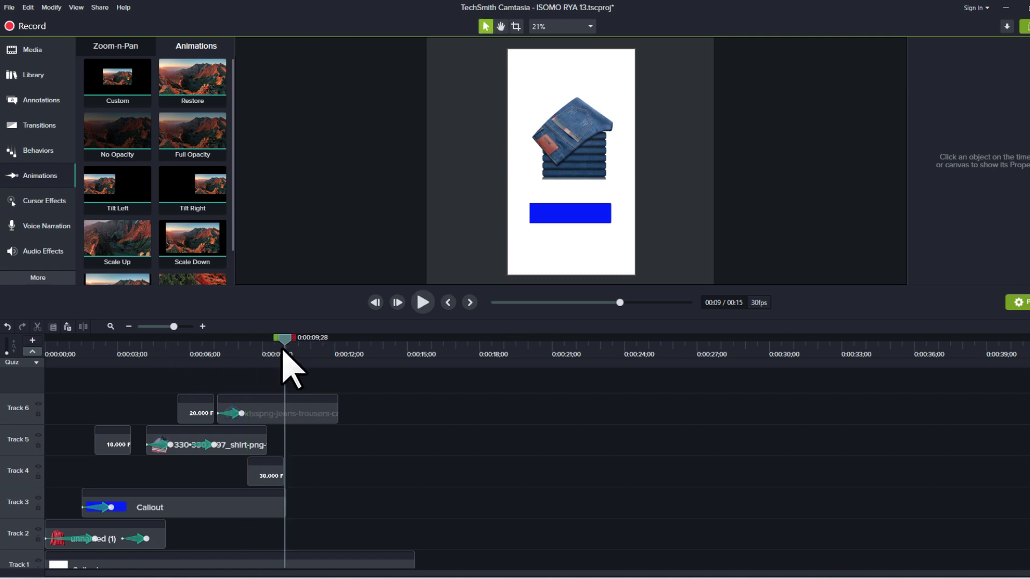
pyautogui.click(282, 349)
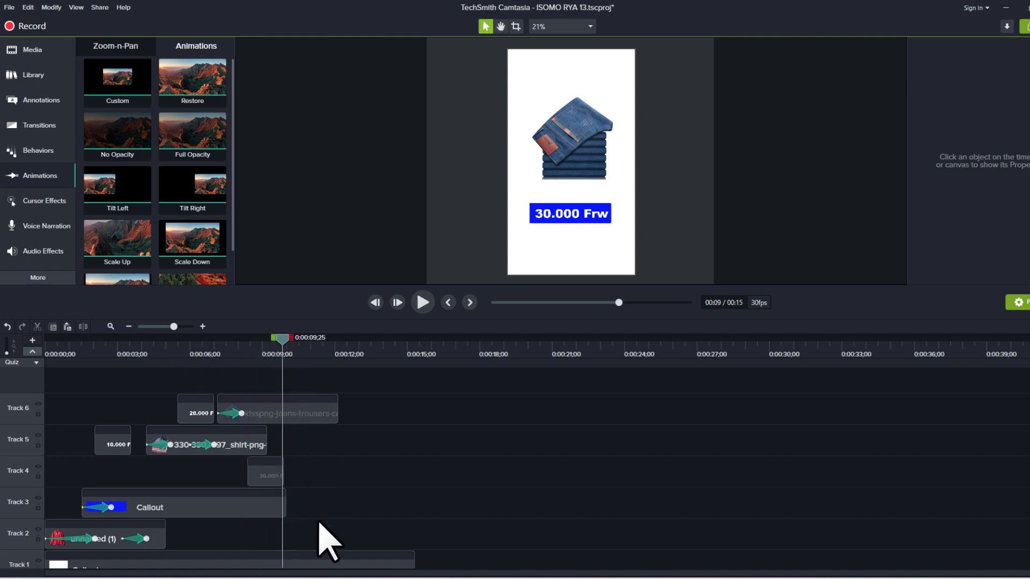
pyautogui.moveTo(318, 521); pyautogui.dragTo(274, 382)
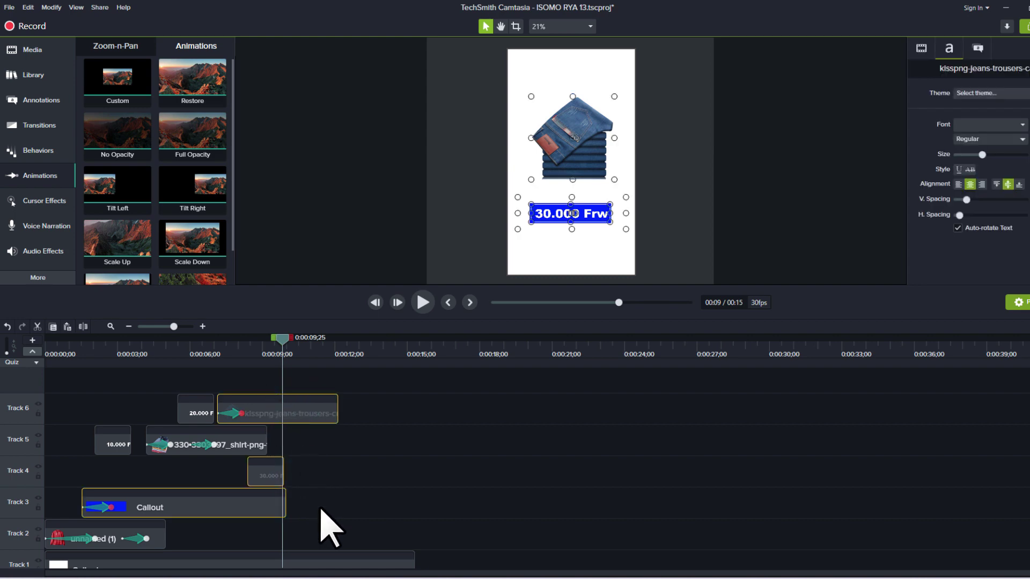
pyautogui.click(309, 518)
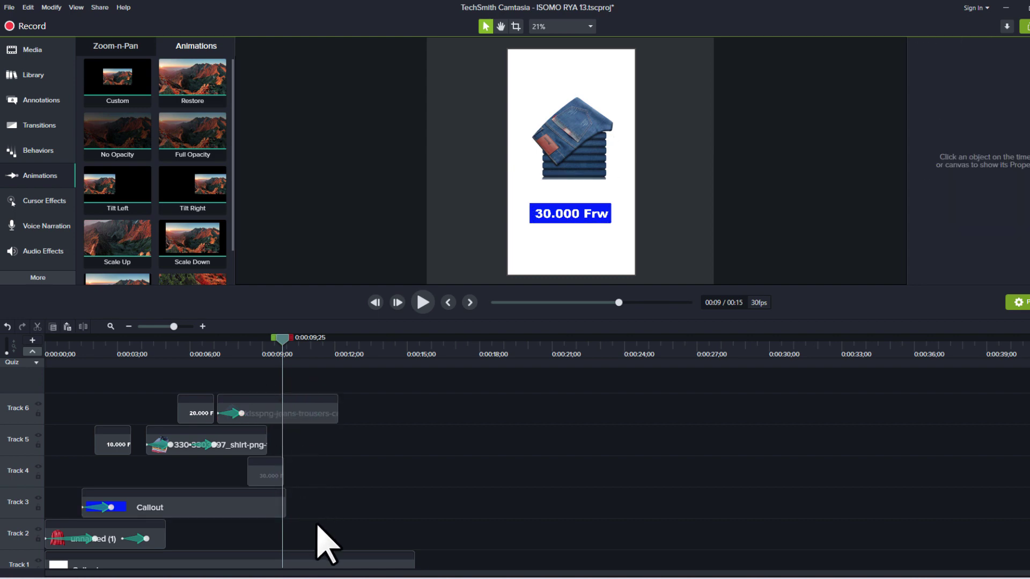
pyautogui.moveTo(347, 520); pyautogui.dragTo(267, 380)
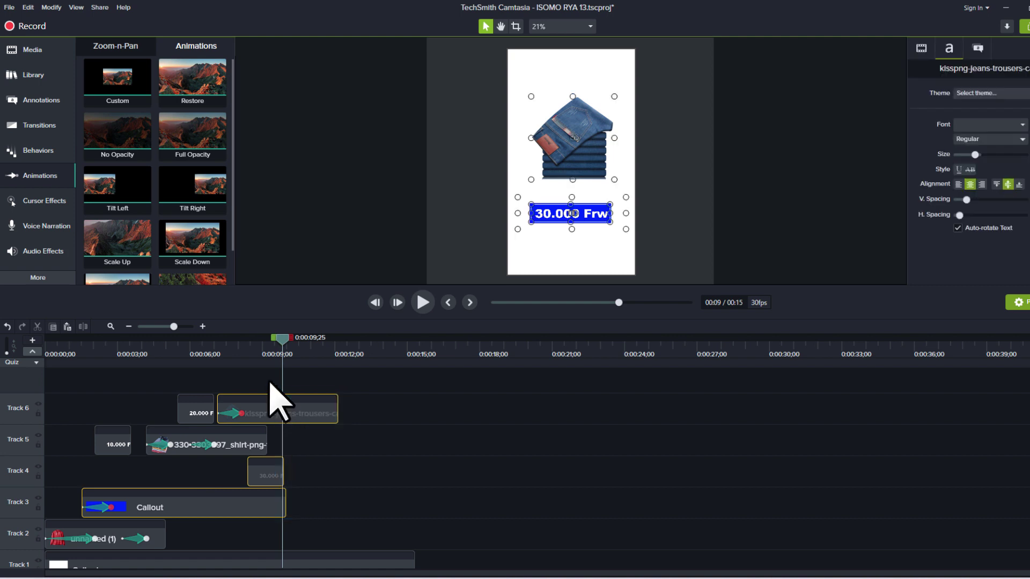
pyautogui.click(83, 327)
# Step: Delete the leftover jeans piece and trim the 30.000 label to end with the jeans
pyautogui.moveTo(383, 389); pyautogui.dragTo(305, 415)
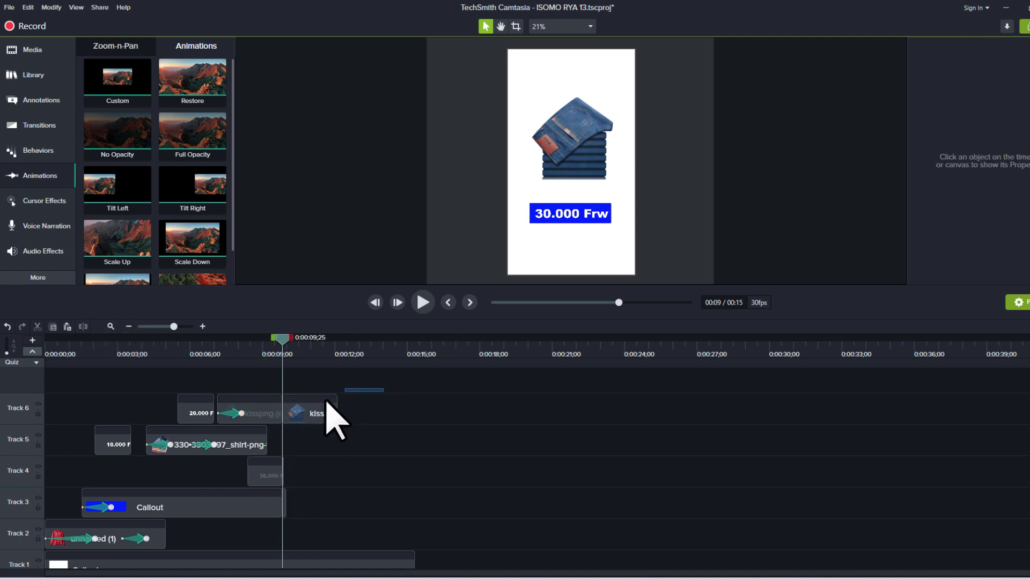
pyautogui.press('Delete')
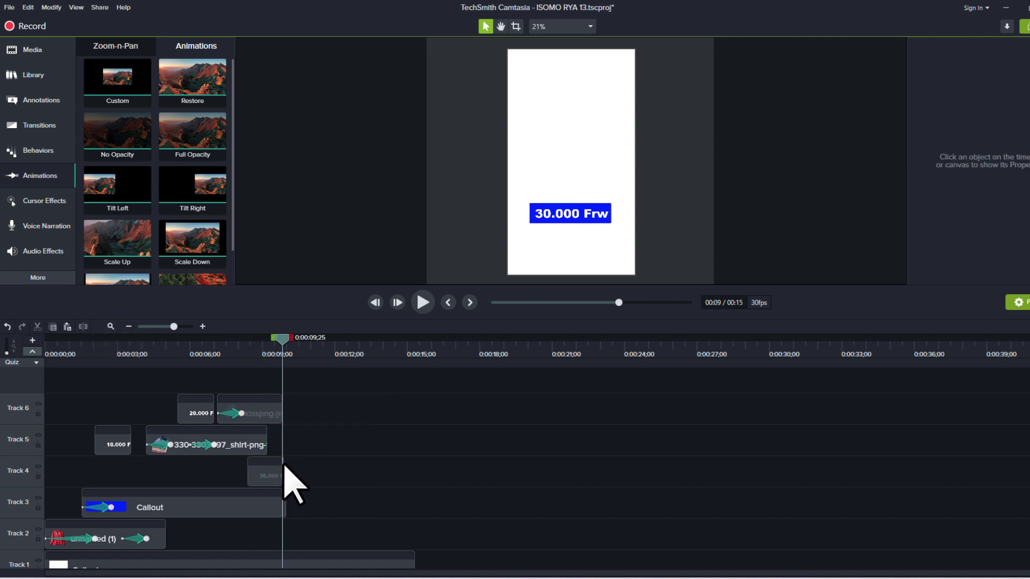
pyautogui.moveTo(281, 469); pyautogui.dragTo(278, 469)
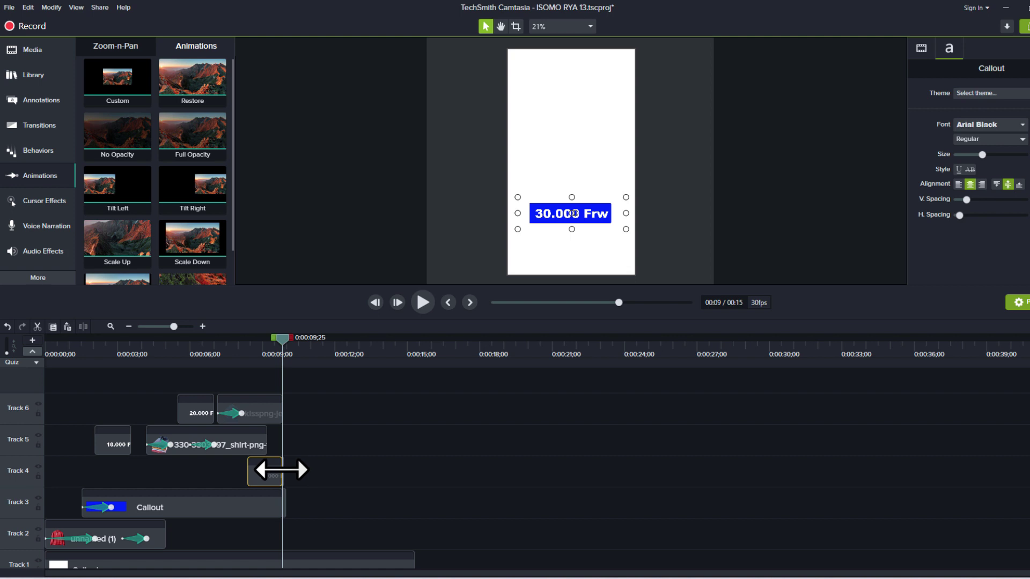
pyautogui.click(284, 501)
pyautogui.click(284, 504)
pyautogui.moveTo(280, 352)
pyautogui.mouseDown()
pyautogui.moveTo(191, 348)
pyautogui.moveTo(191, 360)
pyautogui.mouseUp()
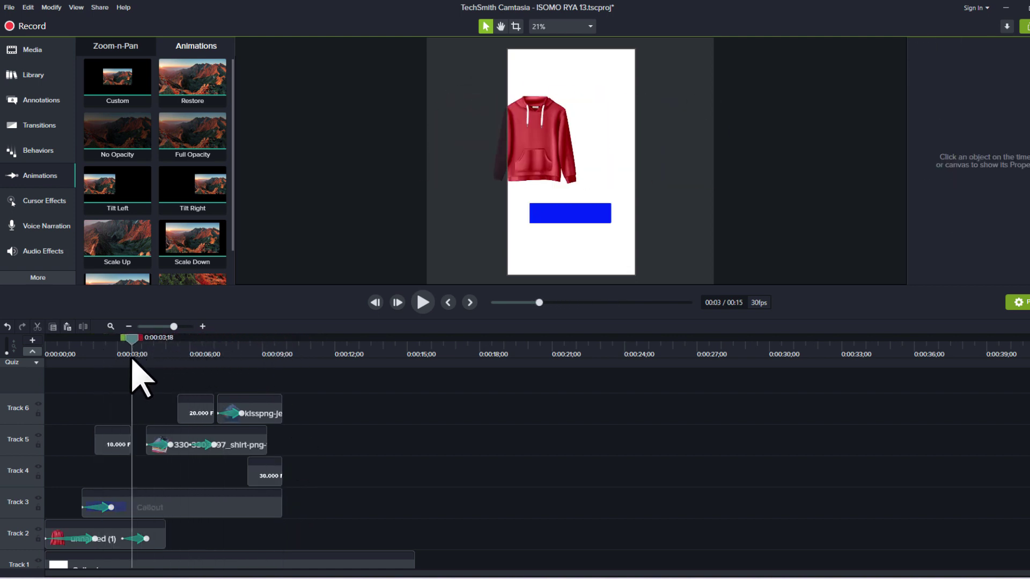
pyautogui.press('space')
pyautogui.hotkey('ctrl', 'Home')
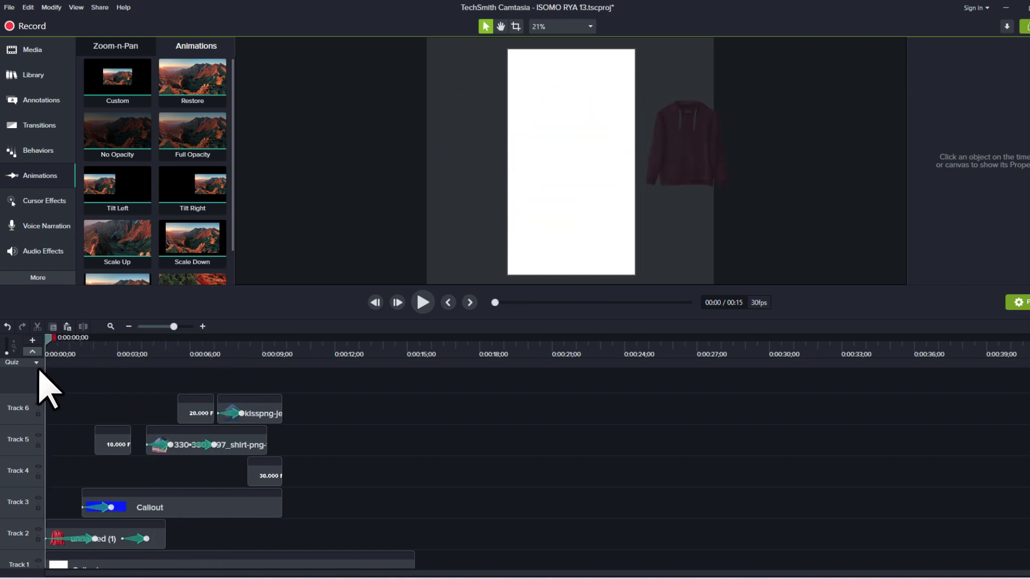
pyautogui.moveTo(41, 386)
pyautogui.mouseDown()
pyautogui.moveTo(156, 392)
pyautogui.moveTo(250, 376)
pyautogui.mouseUp()
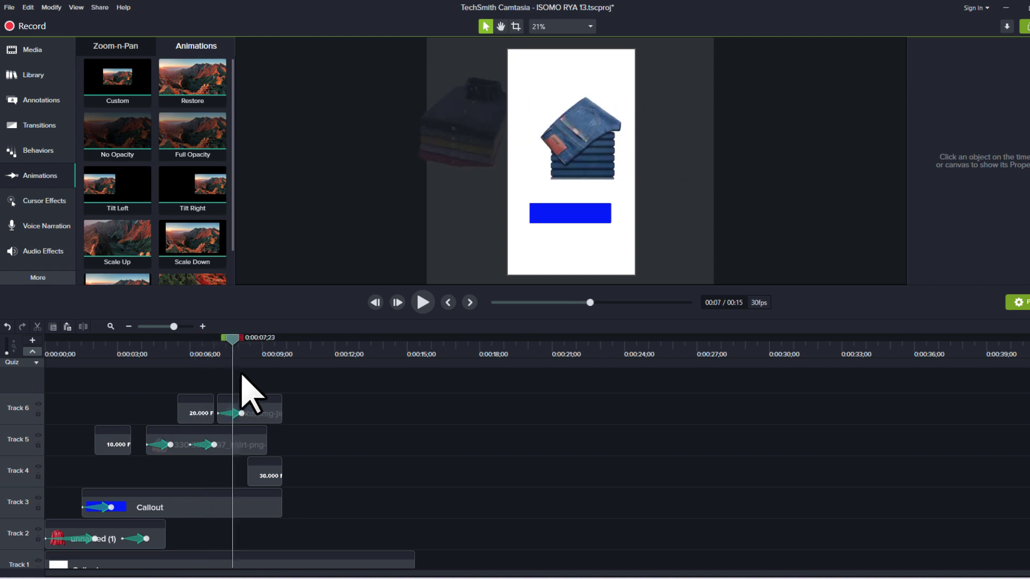
pyautogui.moveTo(251, 375); pyautogui.dragTo(188, 376)
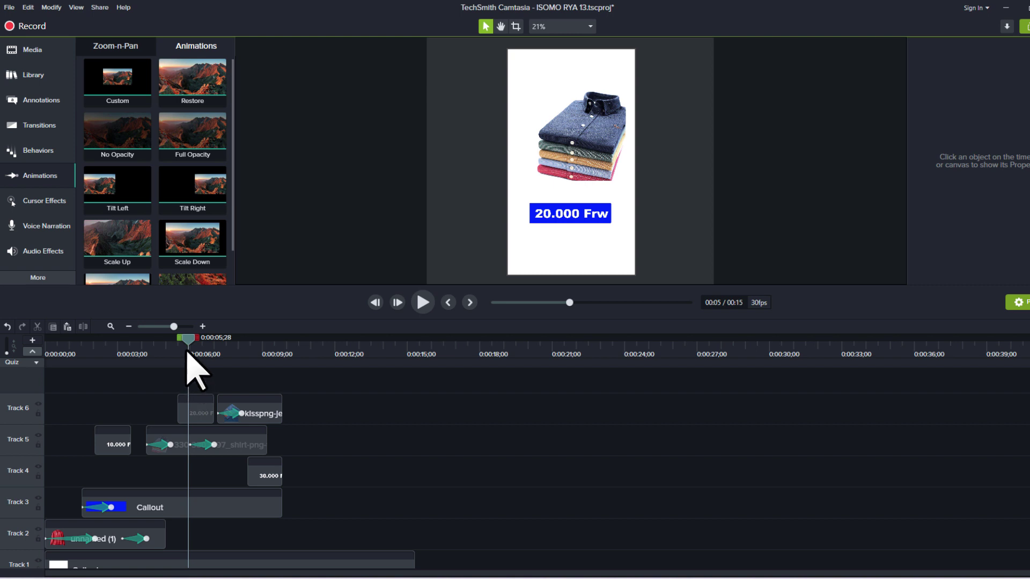
pyautogui.moveTo(187, 339); pyautogui.dragTo(18, 339)
pyautogui.press('space')
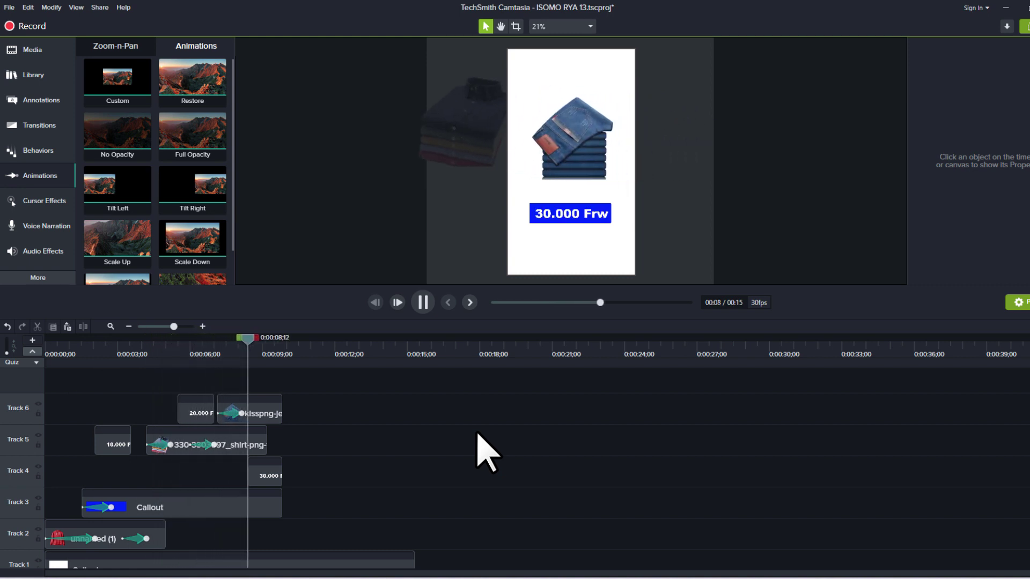
pyautogui.press('space')
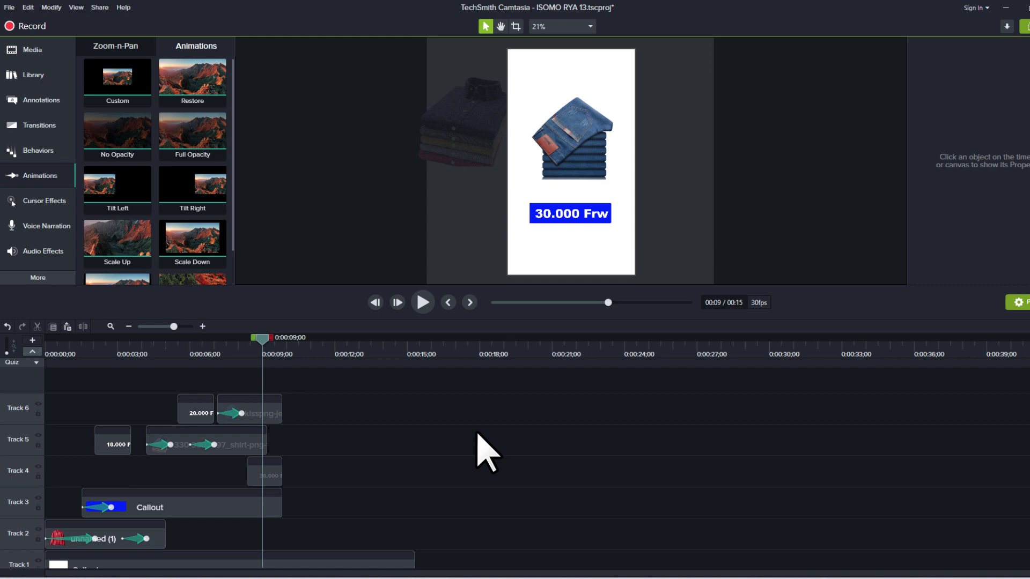
pyautogui.click(143, 343)
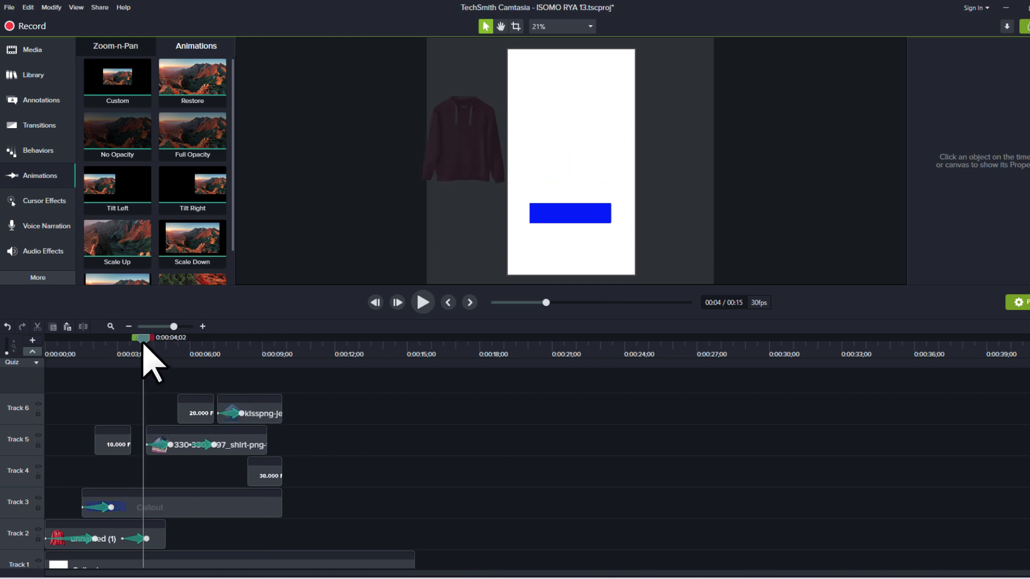
pyautogui.click(163, 346)
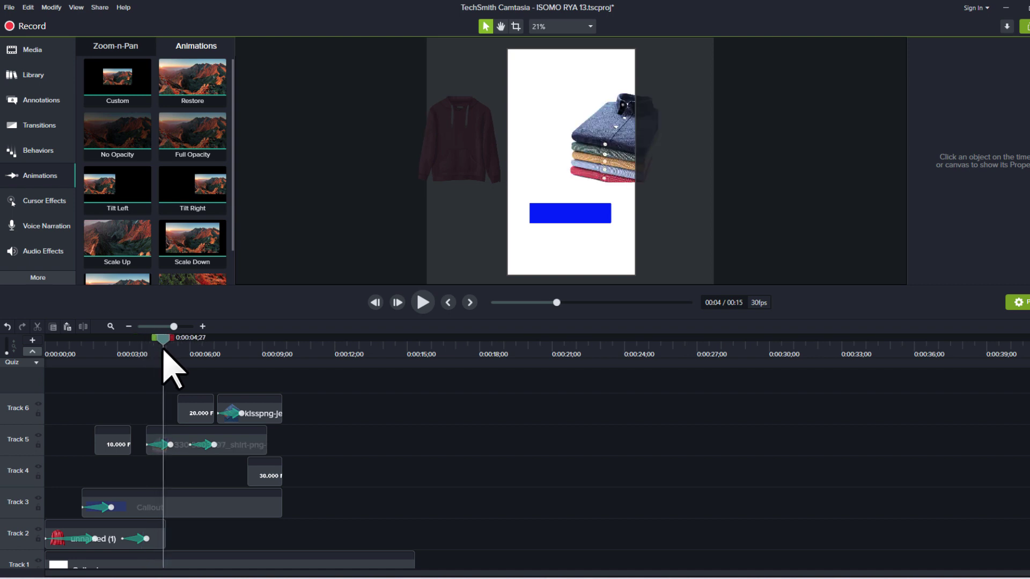
pyautogui.click(206, 346)
pyautogui.click(241, 343)
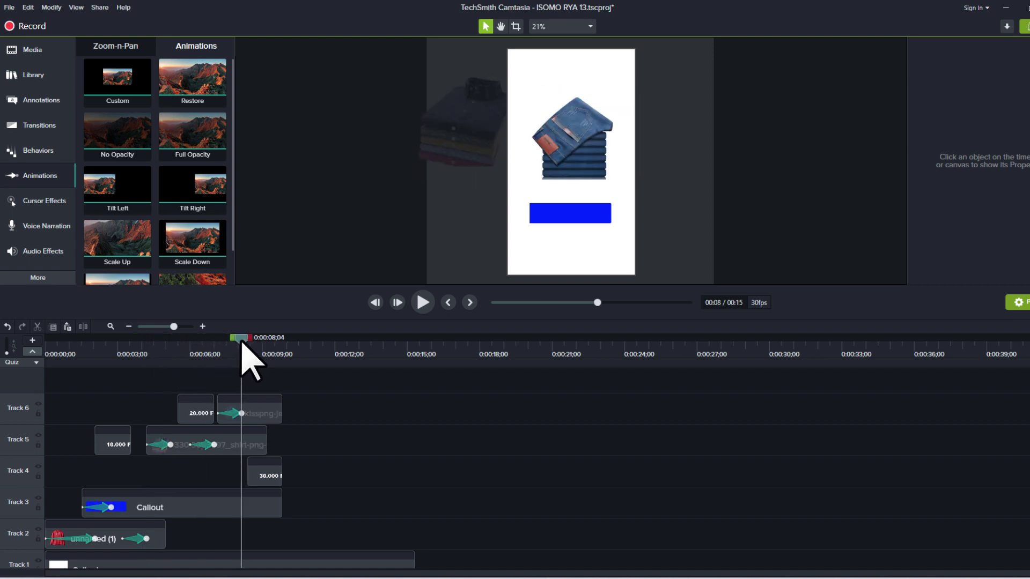
pyautogui.click(269, 343)
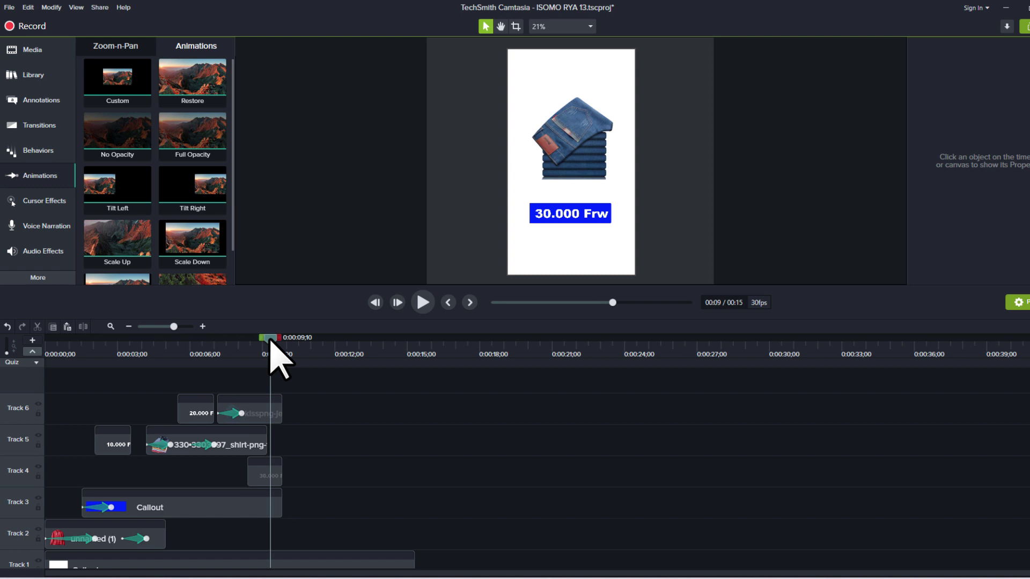